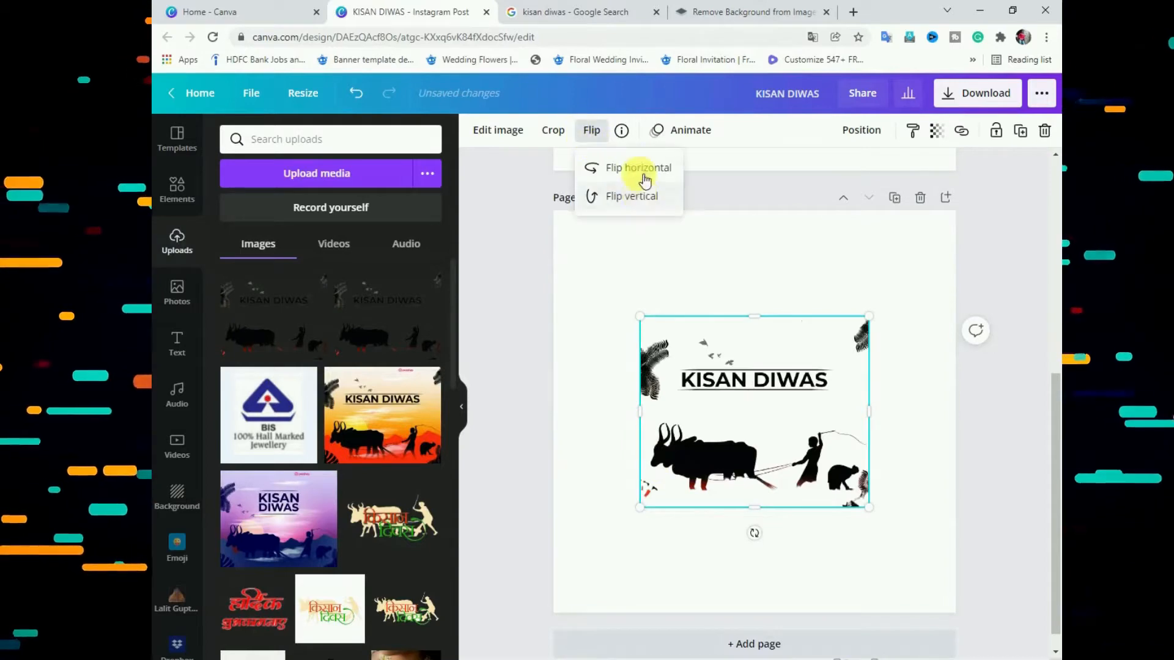
- Flip the KISAN DIWAS image horizontally and crop it to the farmer-and-oxen silhouettes, cutting off the title and birds above
left_click(639, 166)
left_click_drag(752, 508, 749, 499)
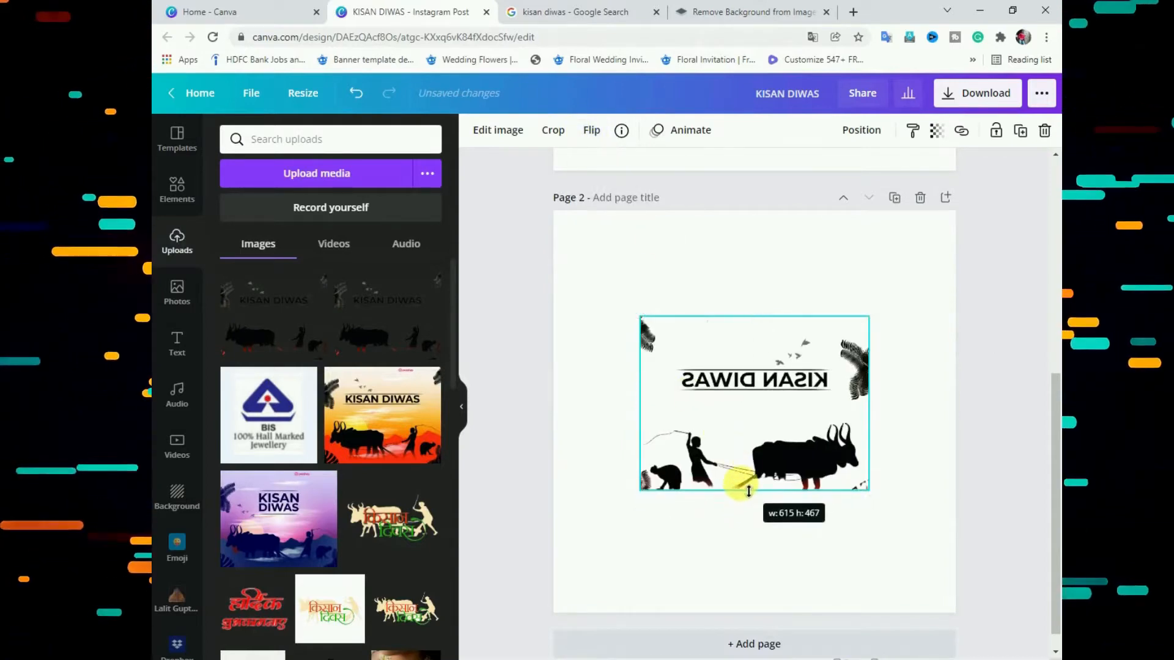
left_click_drag(741, 317, 754, 407)
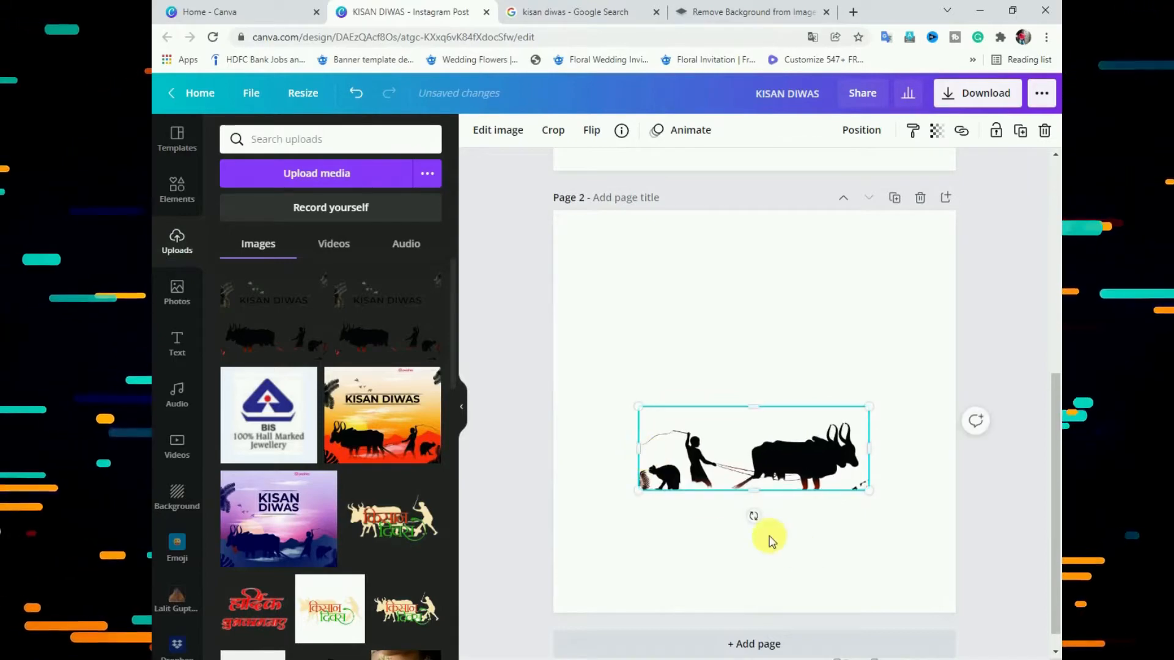
- Tilt the silhouette image slightly counterclockwise, enlarge it to nearly the page's width and position it in the lower part of page 2
left_click_drag(754, 517, 772, 525)
left_click_drag(875, 471, 937, 509)
left_click_drag(840, 468, 773, 503)
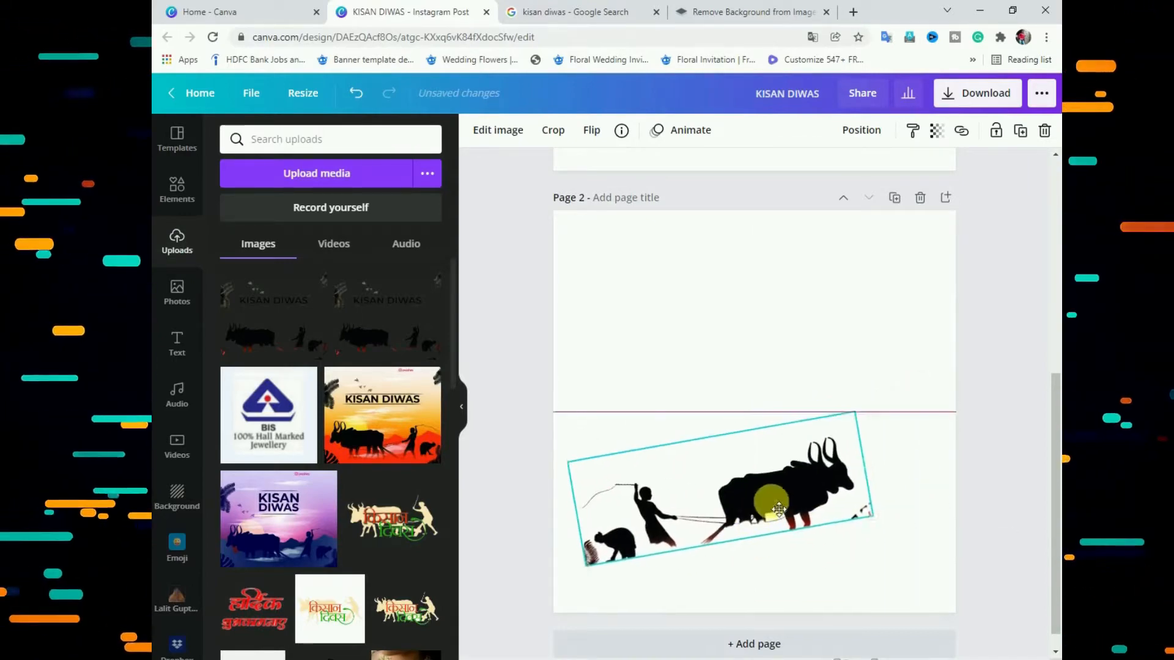
left_click_drag(872, 517, 945, 540)
left_click_drag(818, 523, 793, 530)
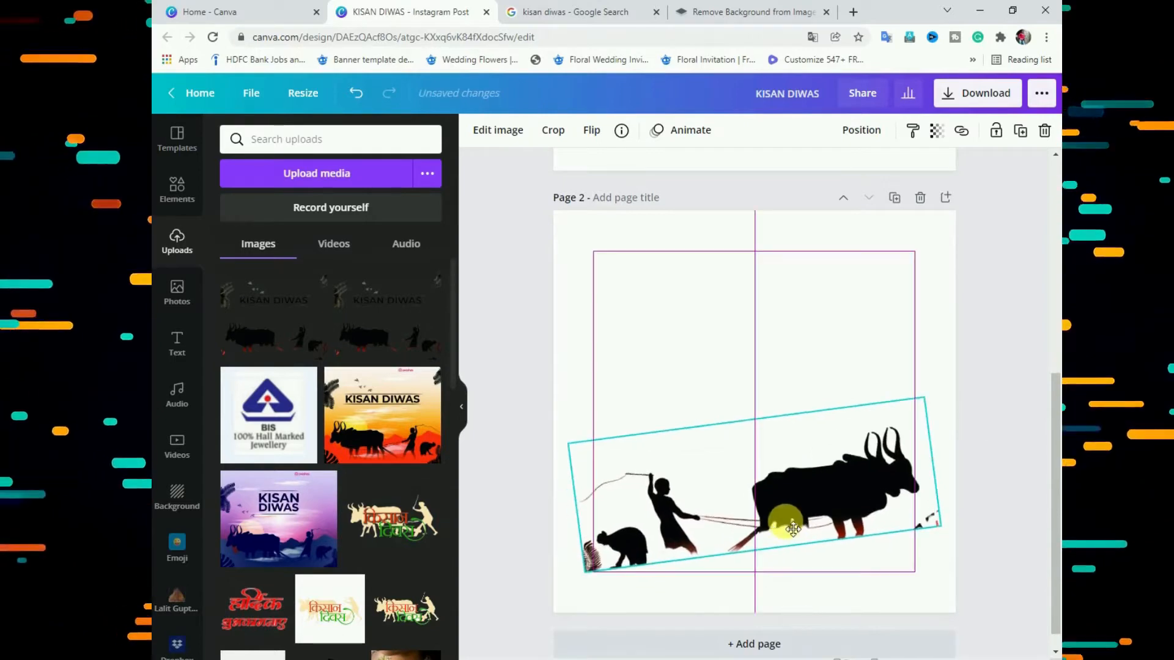
left_click(996, 436)
- Search the elements library for grass
left_click(184, 204)
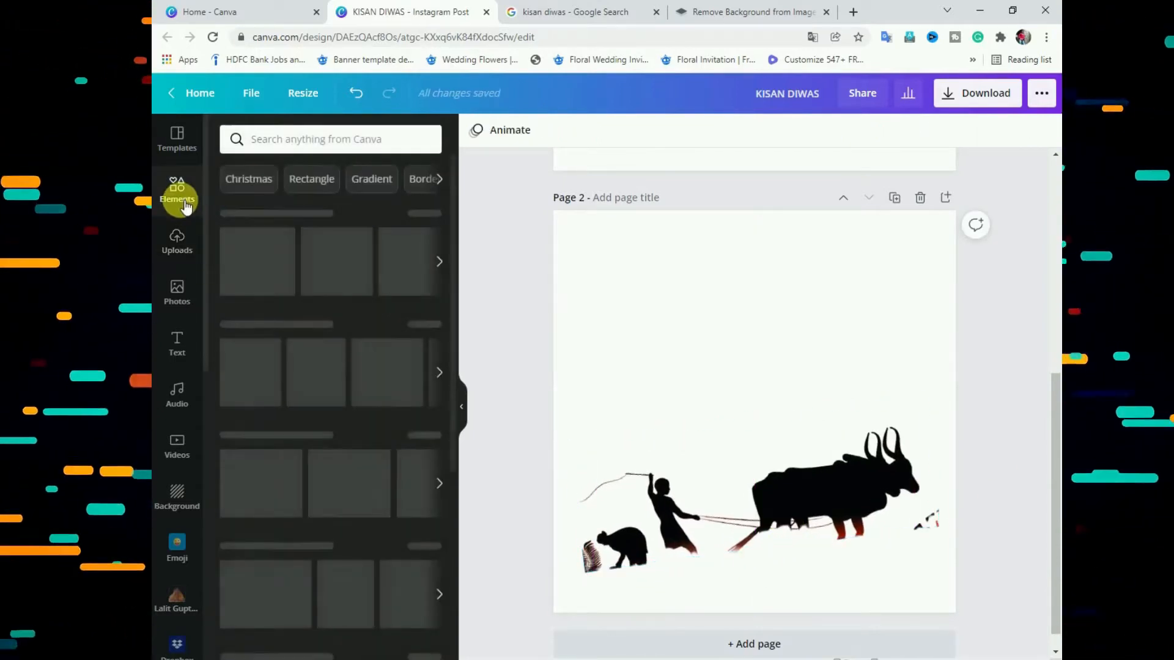
left_click(256, 257)
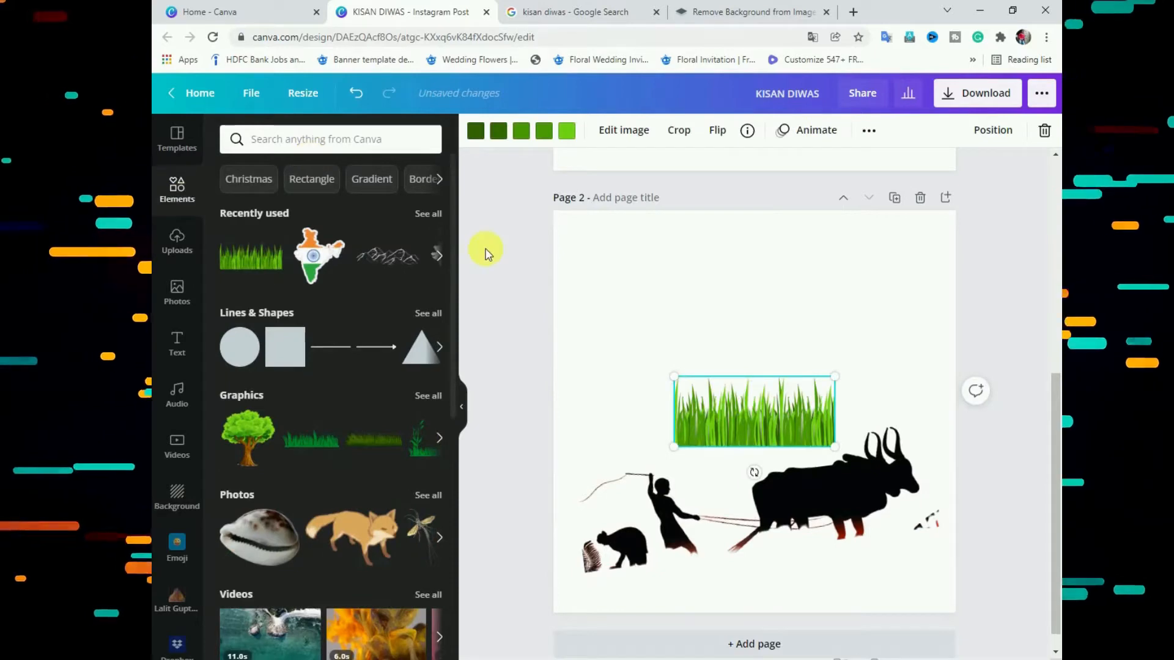
key("Delete")
left_click(301, 141)
type("GR")
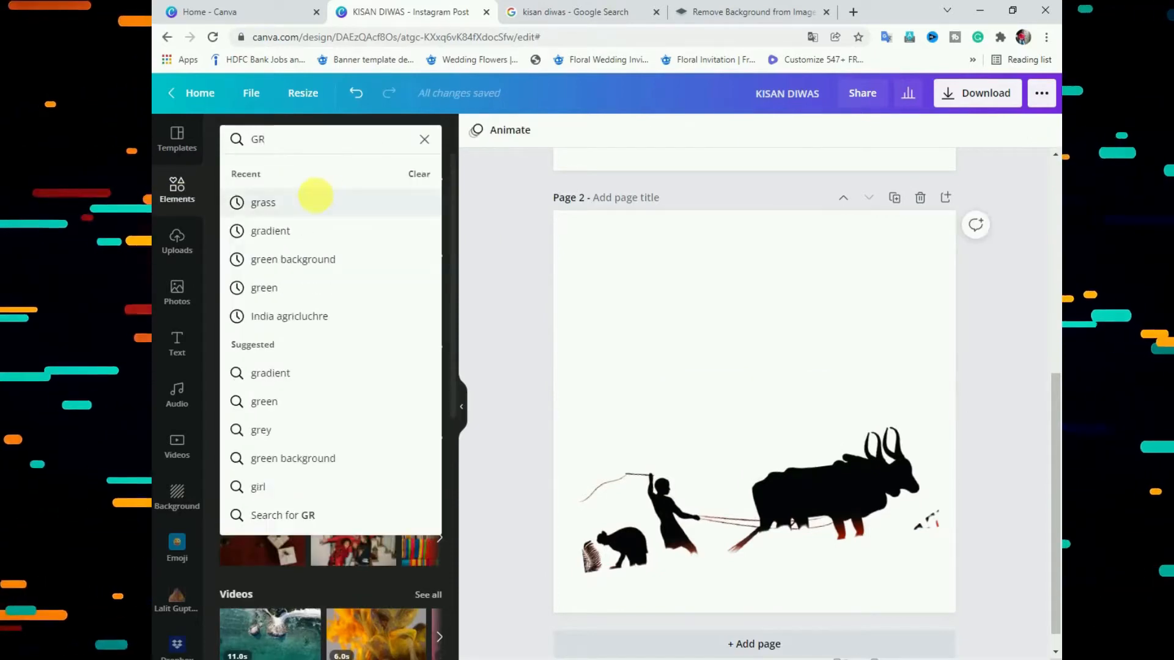
left_click(316, 196)
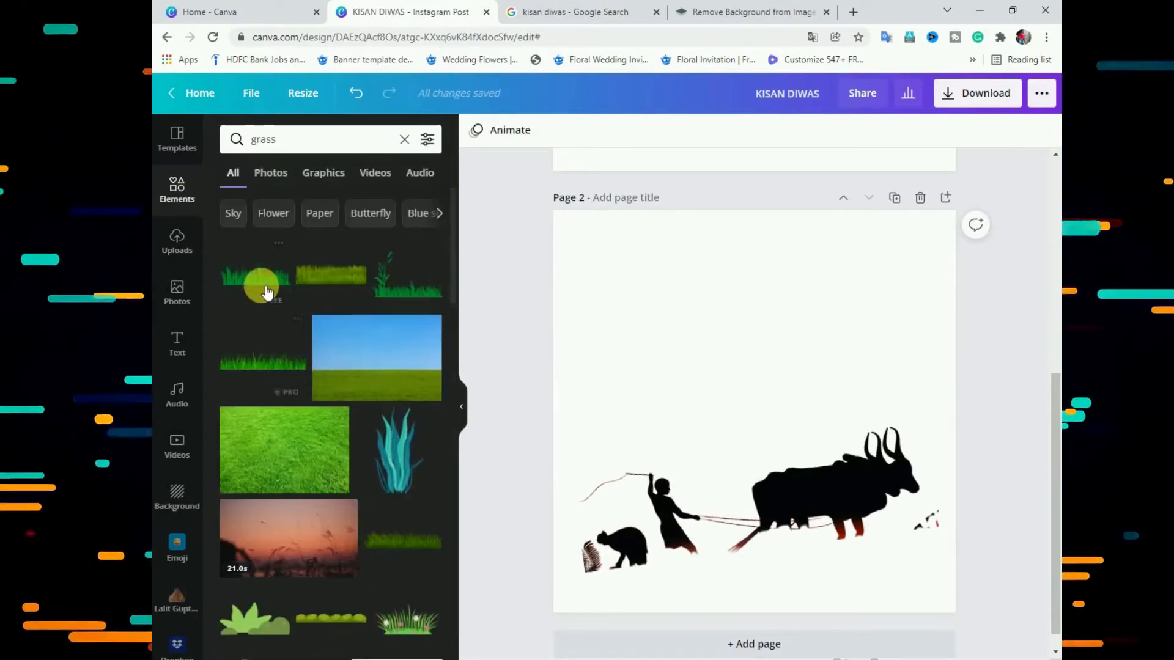
- Place a recommended tall green grass graphic in the page's lower-left corner and enlarge it to just over half the page's width
left_click(258, 278)
key("Delete")
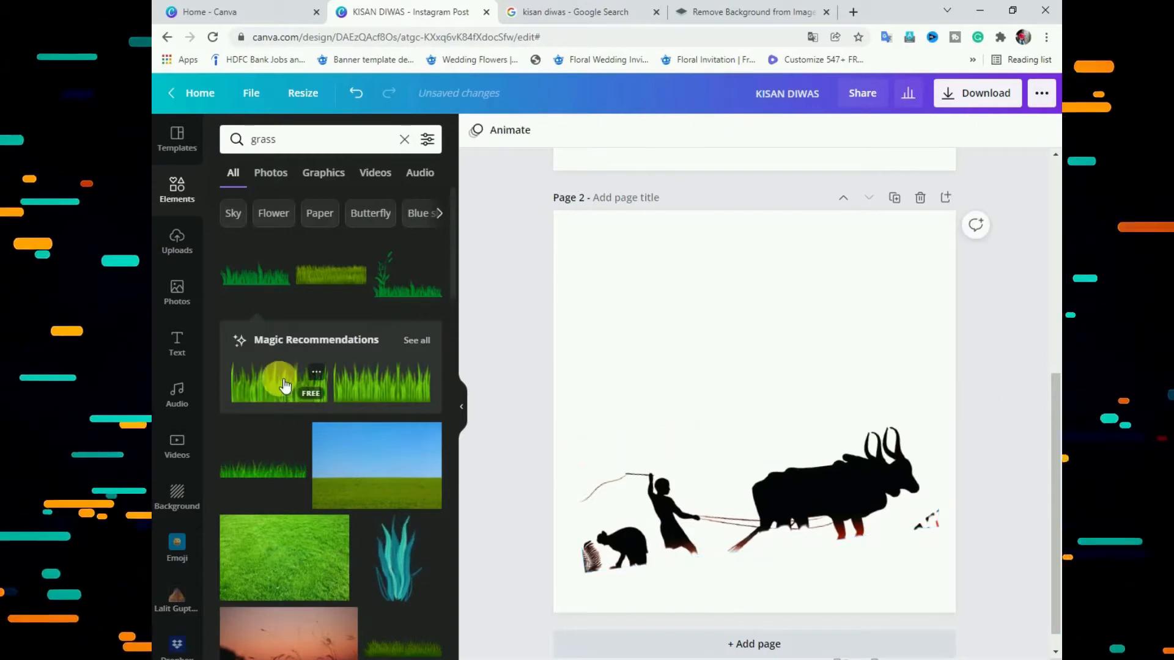
left_click_drag(284, 385, 632, 597)
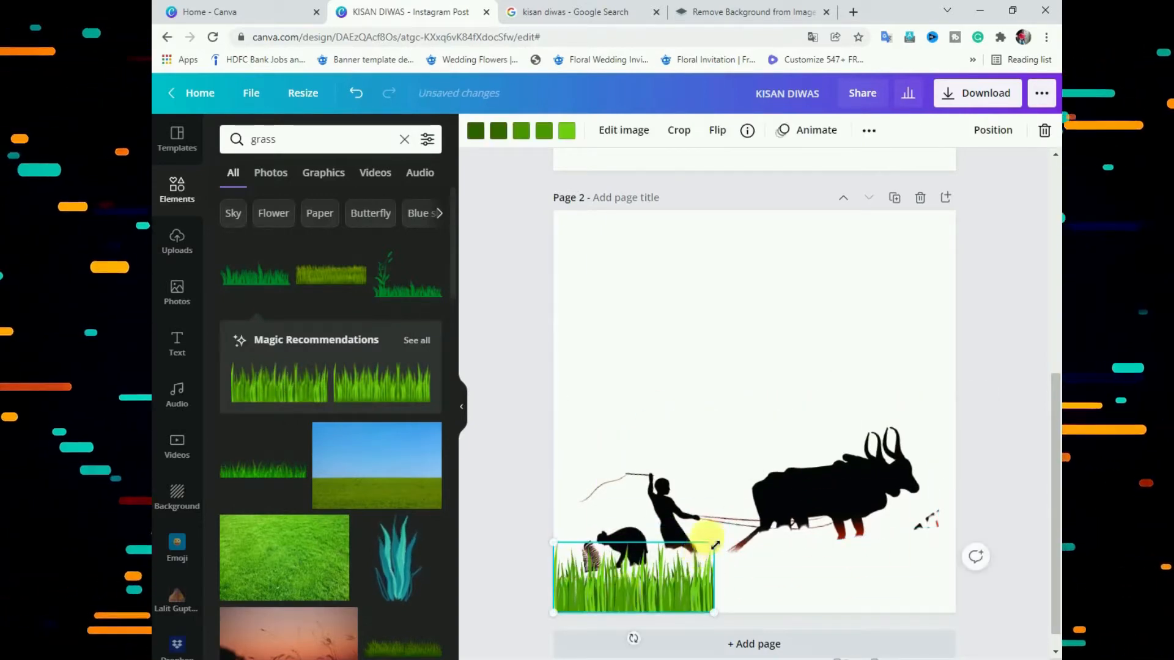
left_click_drag(714, 545, 777, 515)
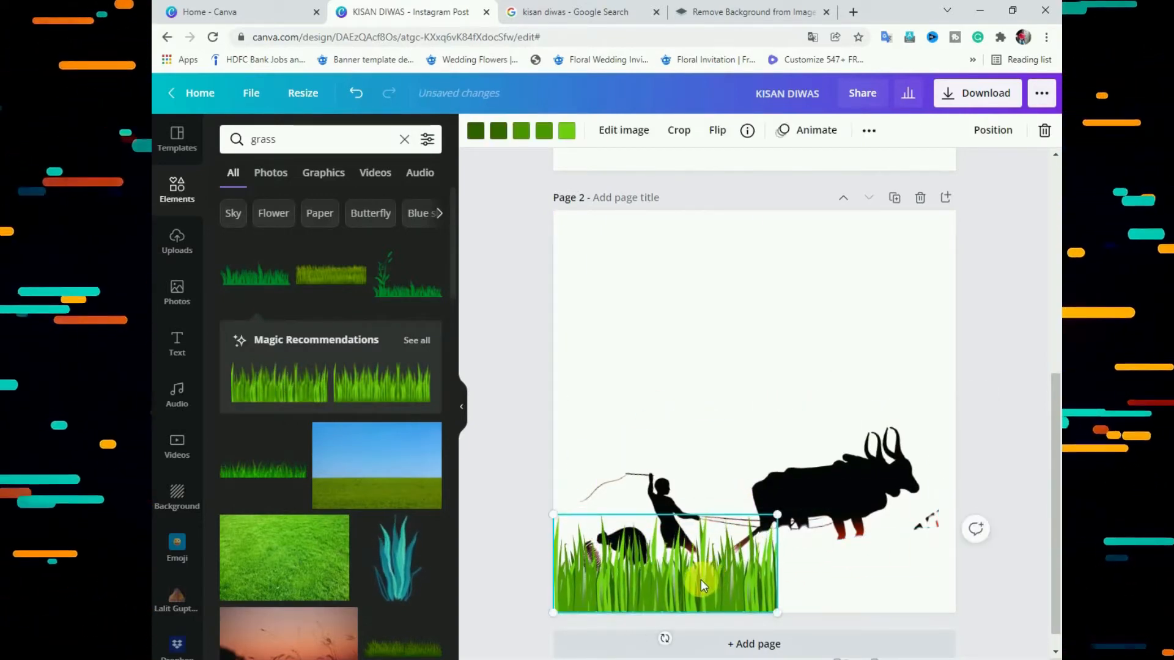
- Duplicate the grass graphic alongside the original to cover the rest of the page's bottom edge
left_click_drag(701, 580, 910, 582, "alt")
right_click(849, 582)
left_click(988, 517)
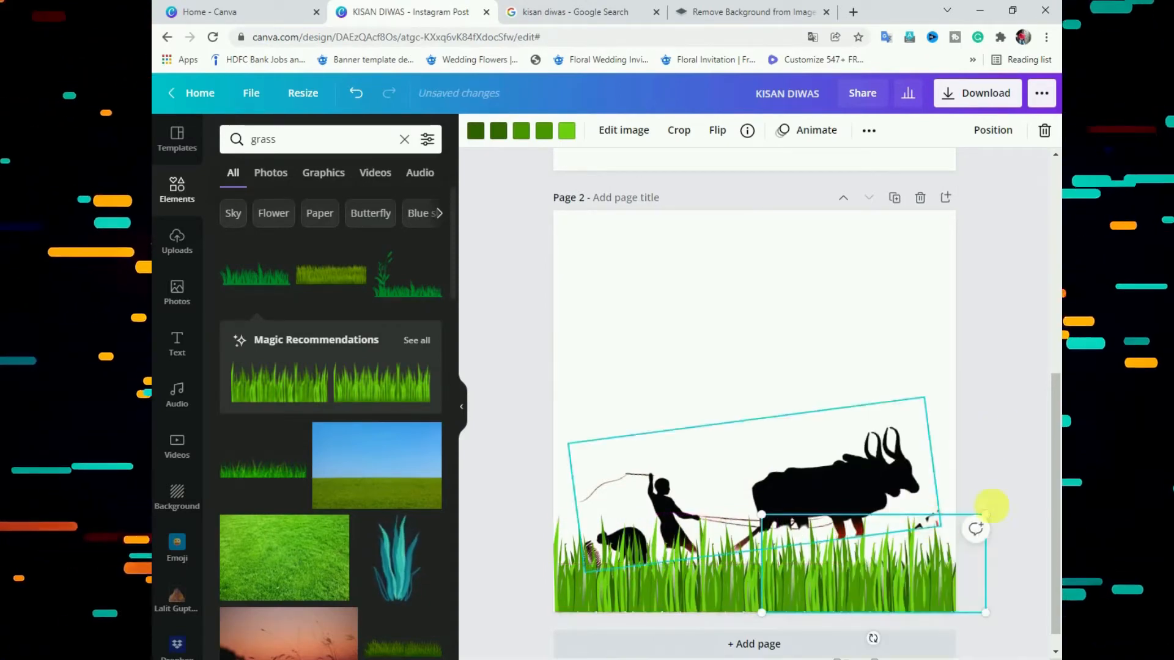
- Lower the farmer-and-oxen silhouette so its feet sink into the grass, and enlarge it to span the page's width
left_click(862, 493)
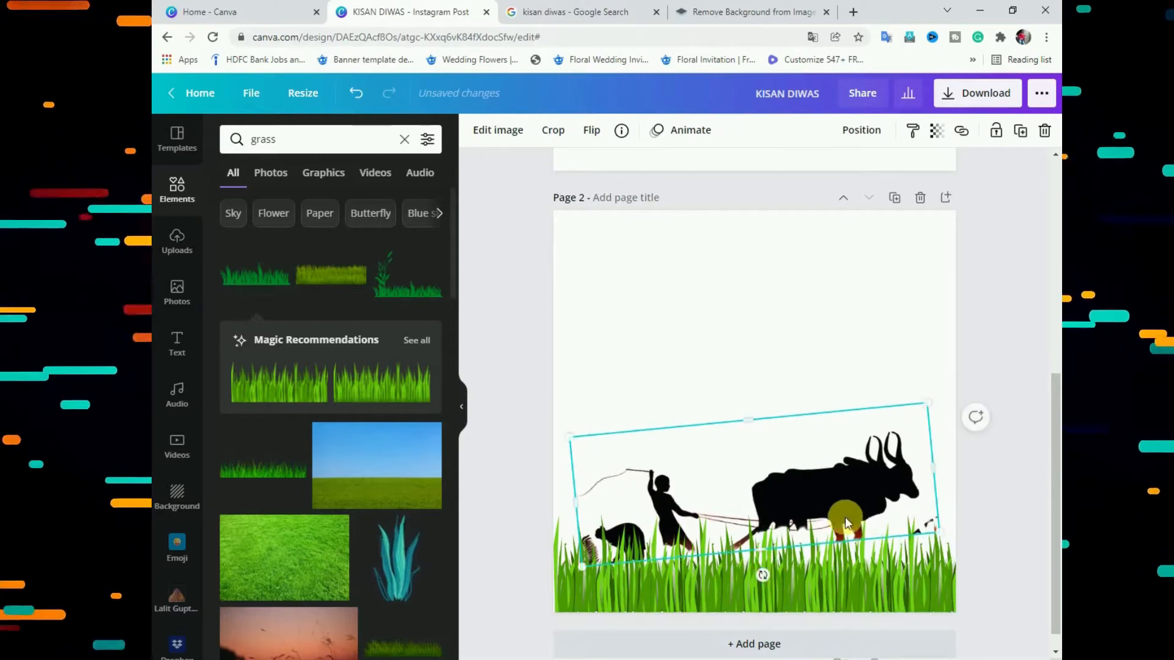
left_click_drag(846, 497, 849, 518)
right_click(849, 518)
left_click(896, 445)
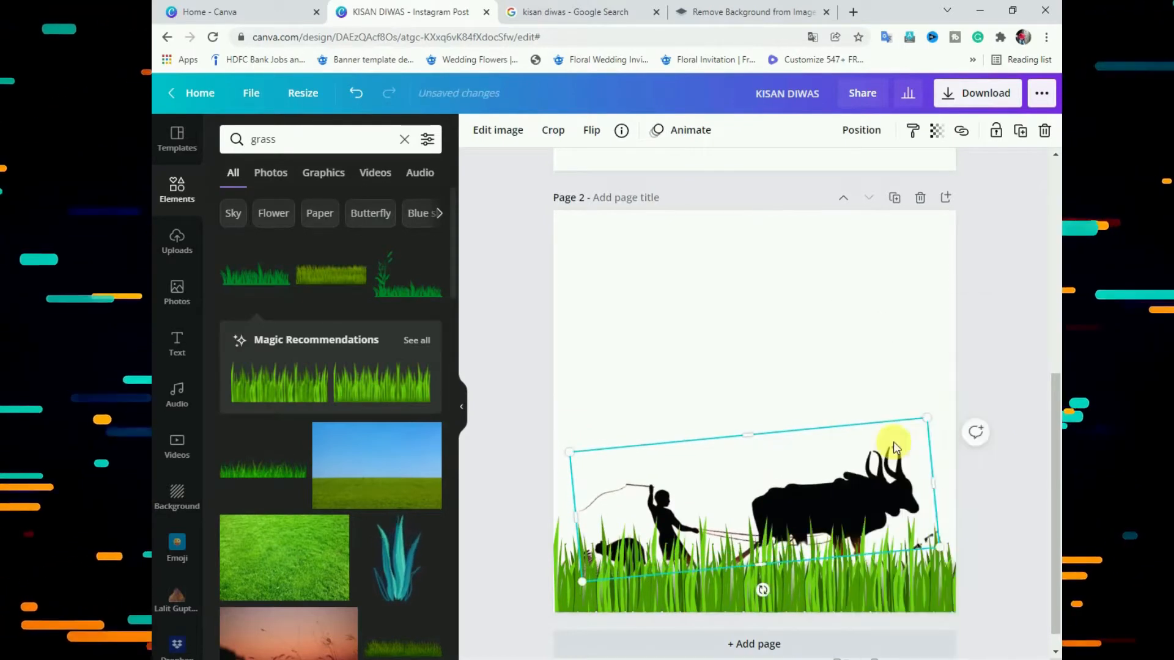
left_click(837, 349)
left_click(842, 516)
left_click_drag(934, 417, 963, 403)
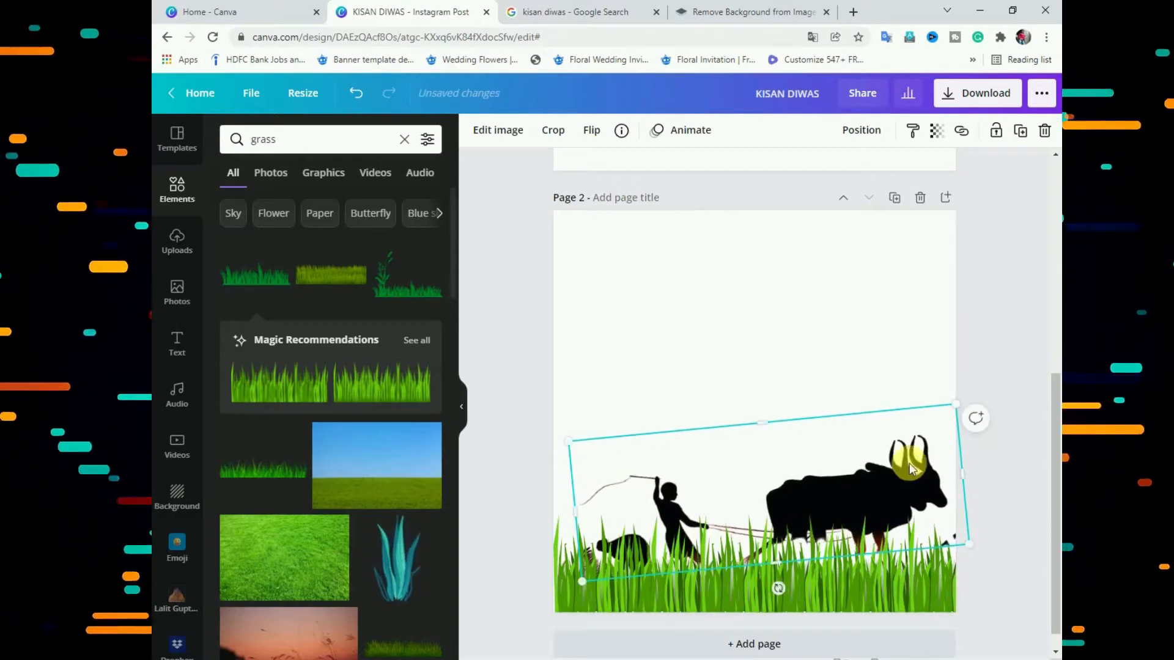
left_click_drag(914, 476, 911, 478)
- Search the elements library for INDIA MAP
left_click(236, 139)
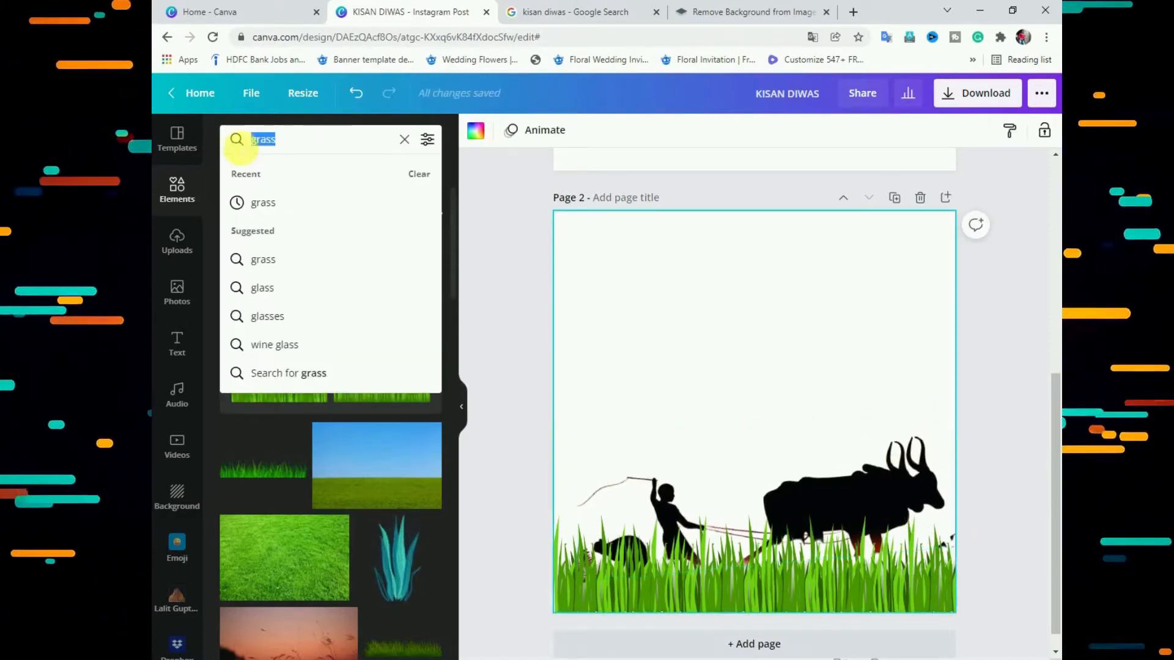
type("INDIA")
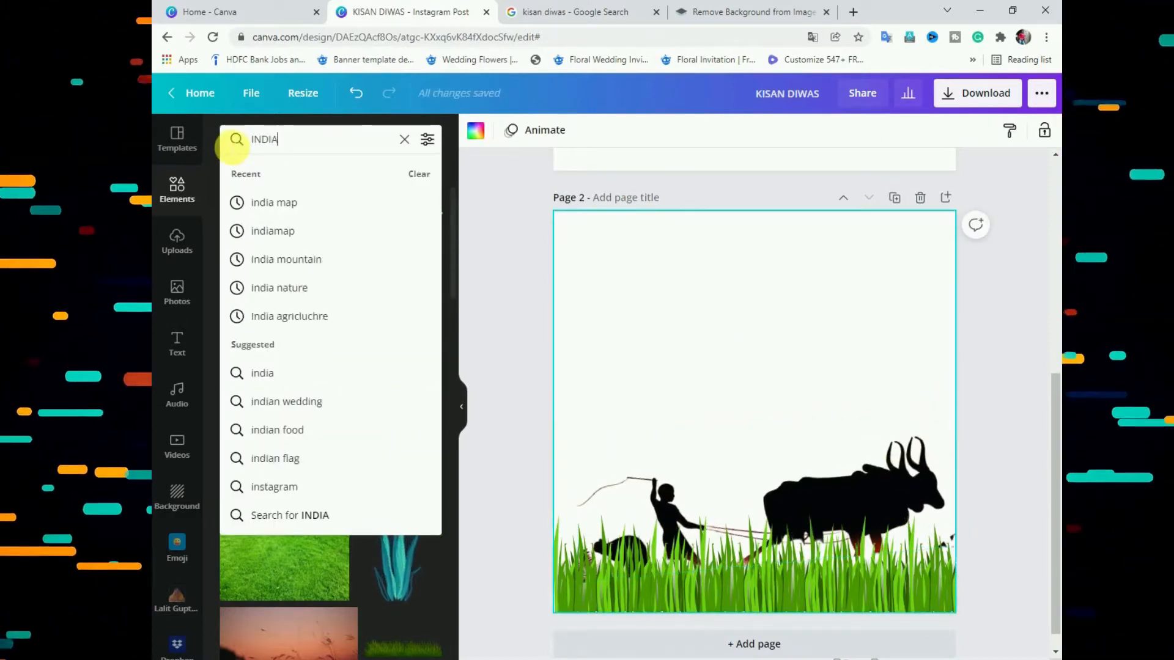
type(" MAP")
key("Return")
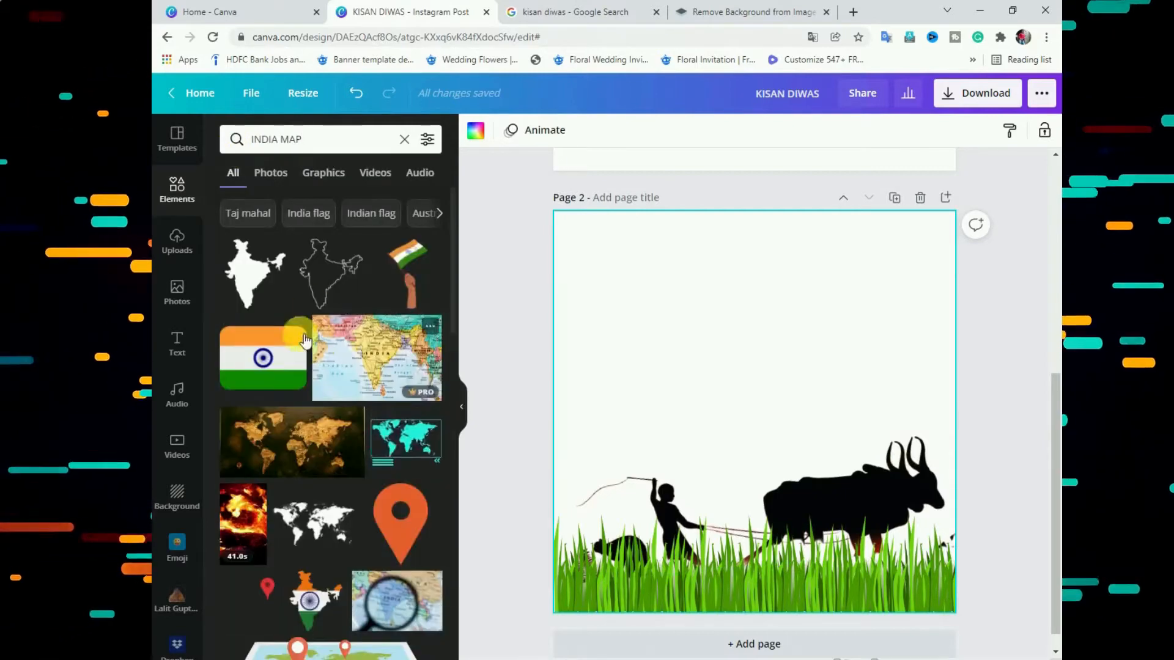
- Look through the graphics results for a suitable India map in the flag colours
left_click(323, 172)
scroll(346, 285, "down", 5)
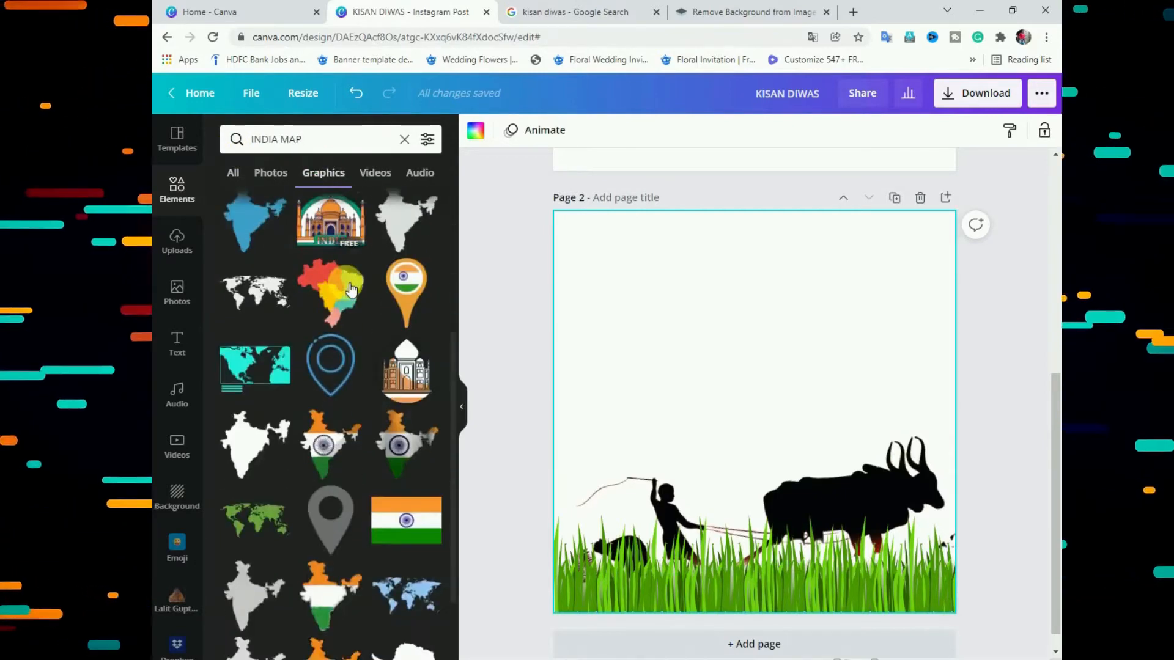
scroll(350, 289, "down", 10)
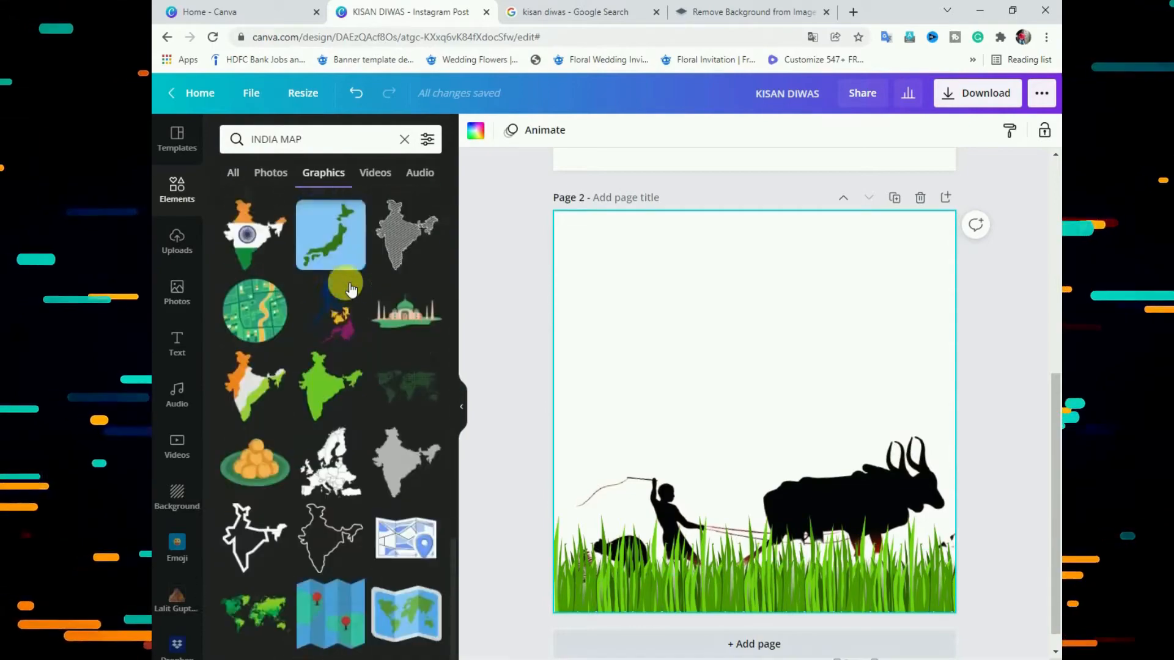
scroll(350, 290, "down", 10)
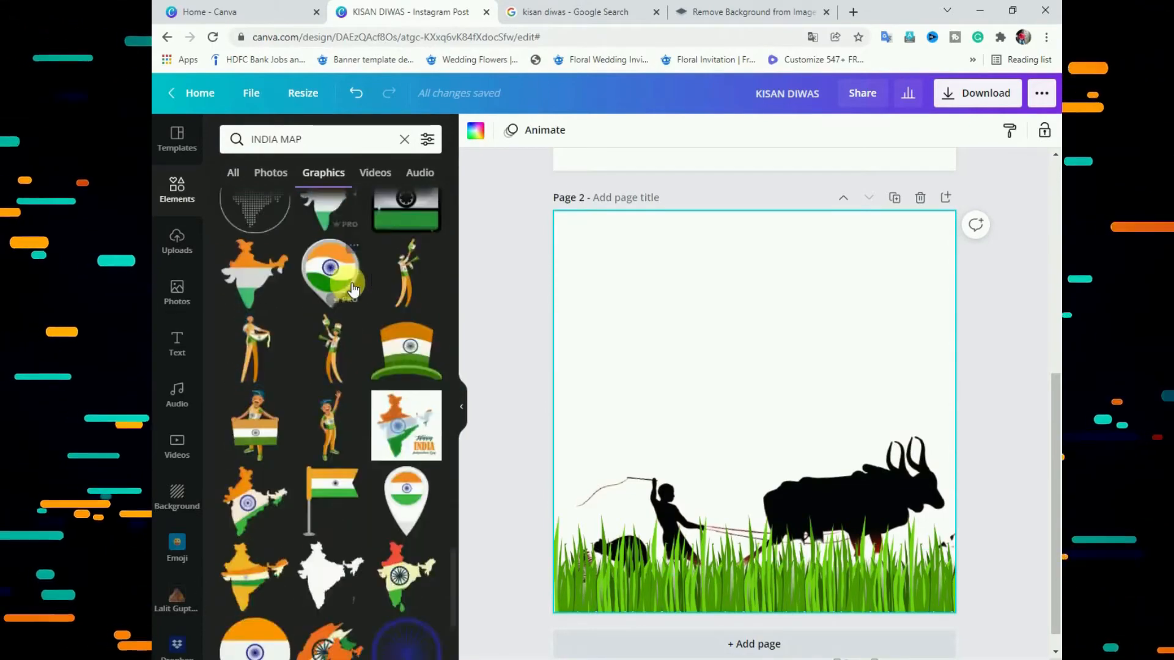
scroll(353, 289, "down", 10)
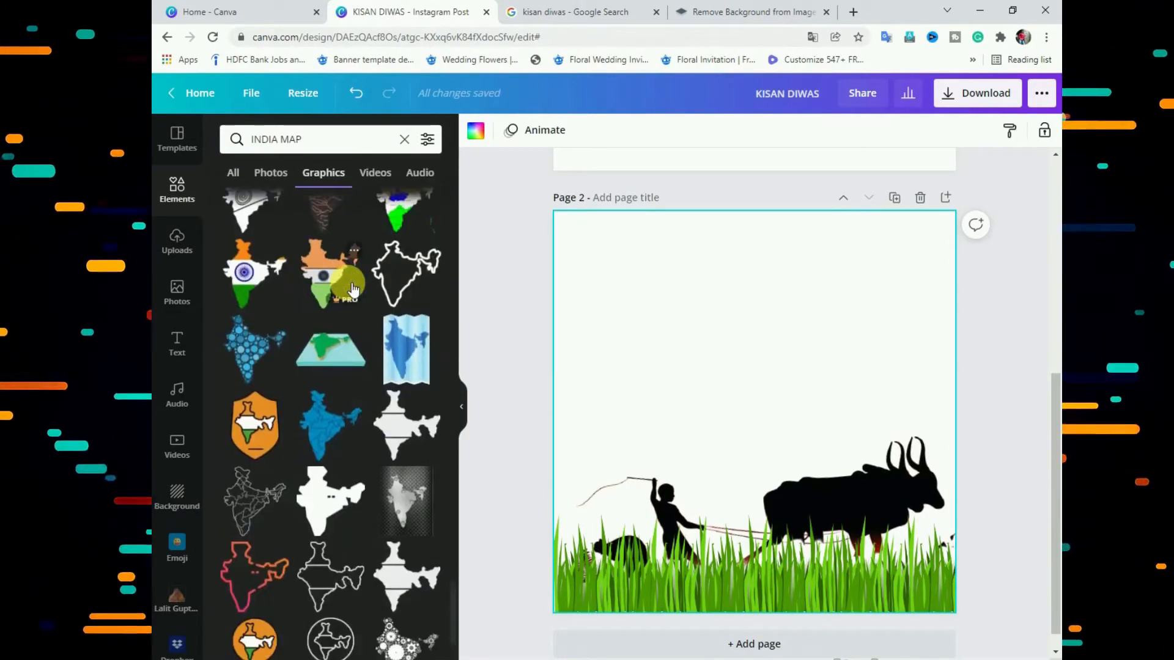
scroll(353, 289, "down", 8)
left_click_drag(451, 612, 430, 202)
left_click(233, 172)
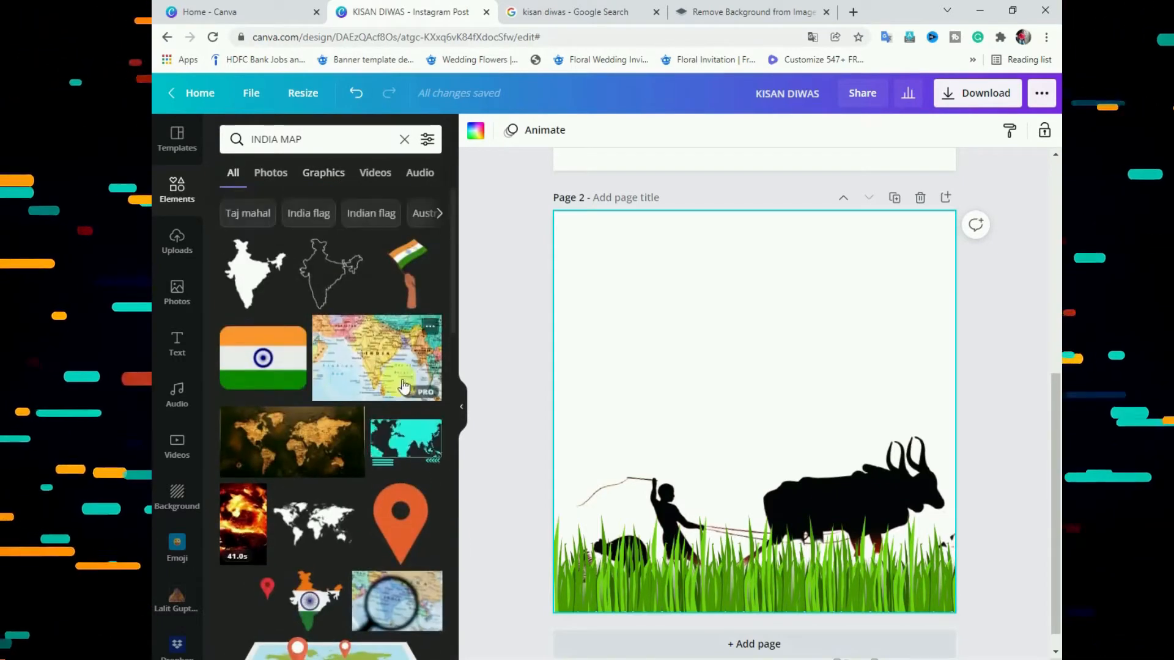
- Add the recently used tricolour India map to the page, enlarge it and tilt it slightly counterclockwise
left_click(404, 140)
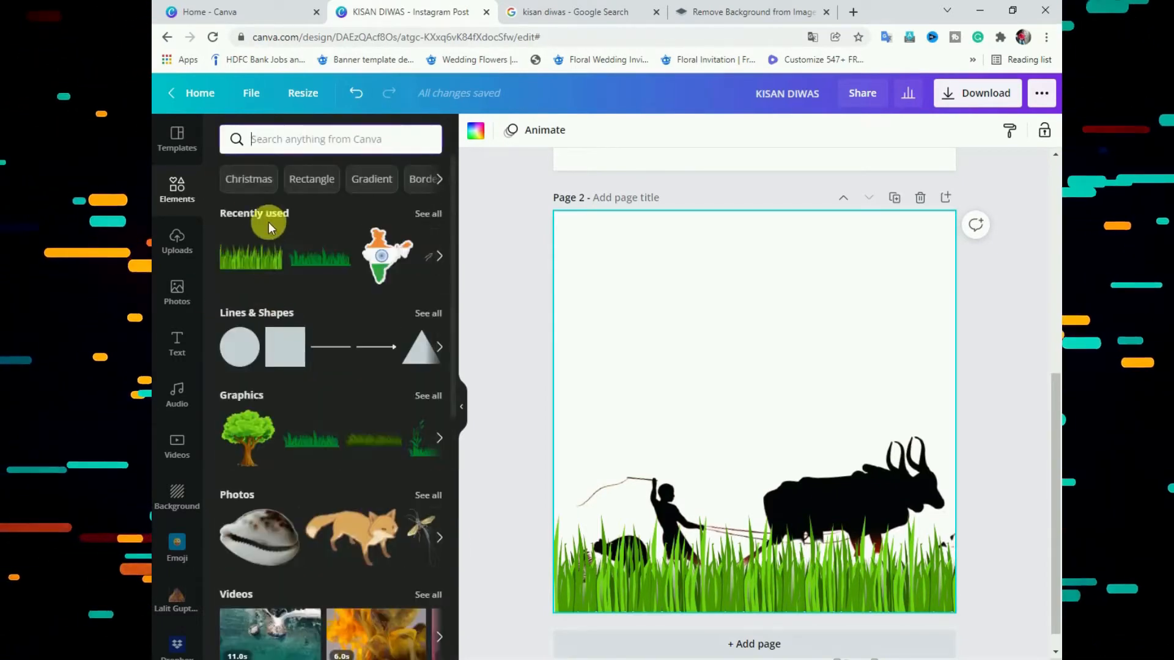
left_click(383, 251)
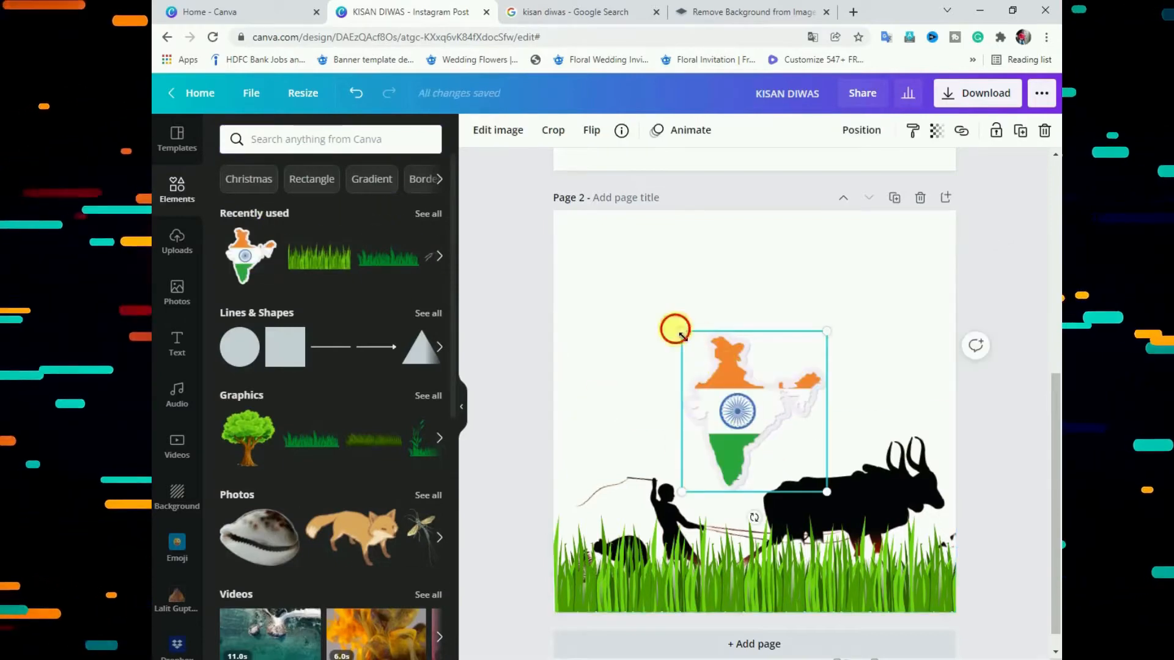
left_click_drag(679, 332, 603, 241)
mouse_move(715, 518)
left_mouse_down()
mouse_move(671, 512)
mouse_move(703, 514)
left_mouse_up()
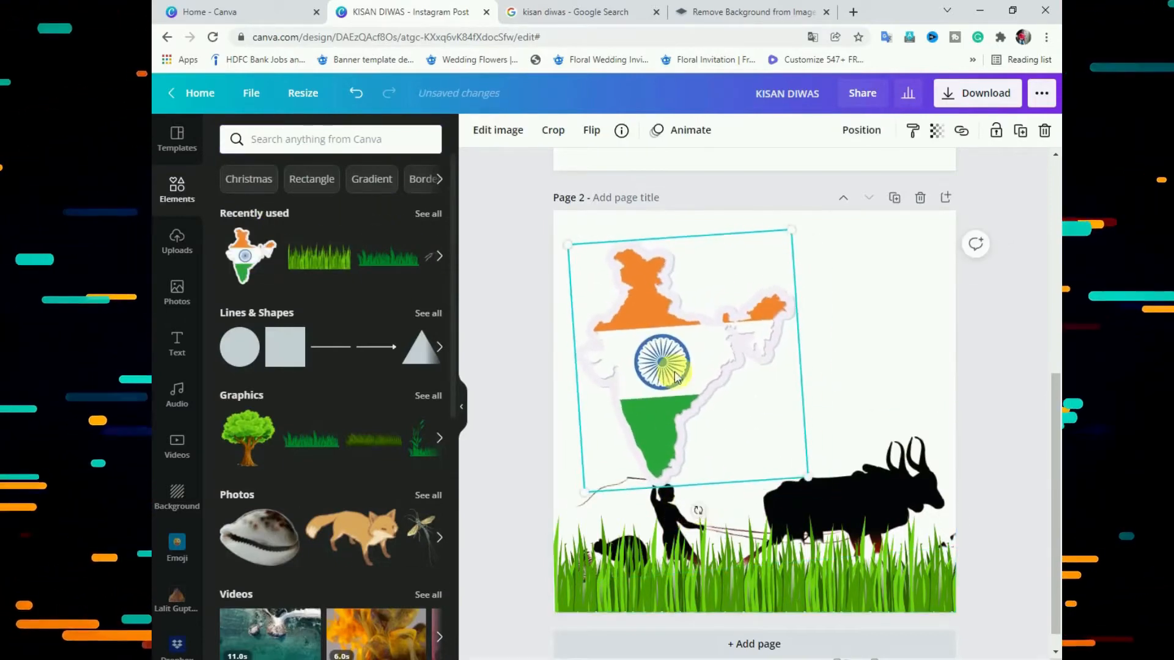
- Move the India map down over the farmer, enlarge it slightly and send it behind the silhouettes and grass
left_click_drag(676, 376, 672, 444)
left_click_drag(567, 312, 558, 303)
left_click_drag(656, 373, 658, 363)
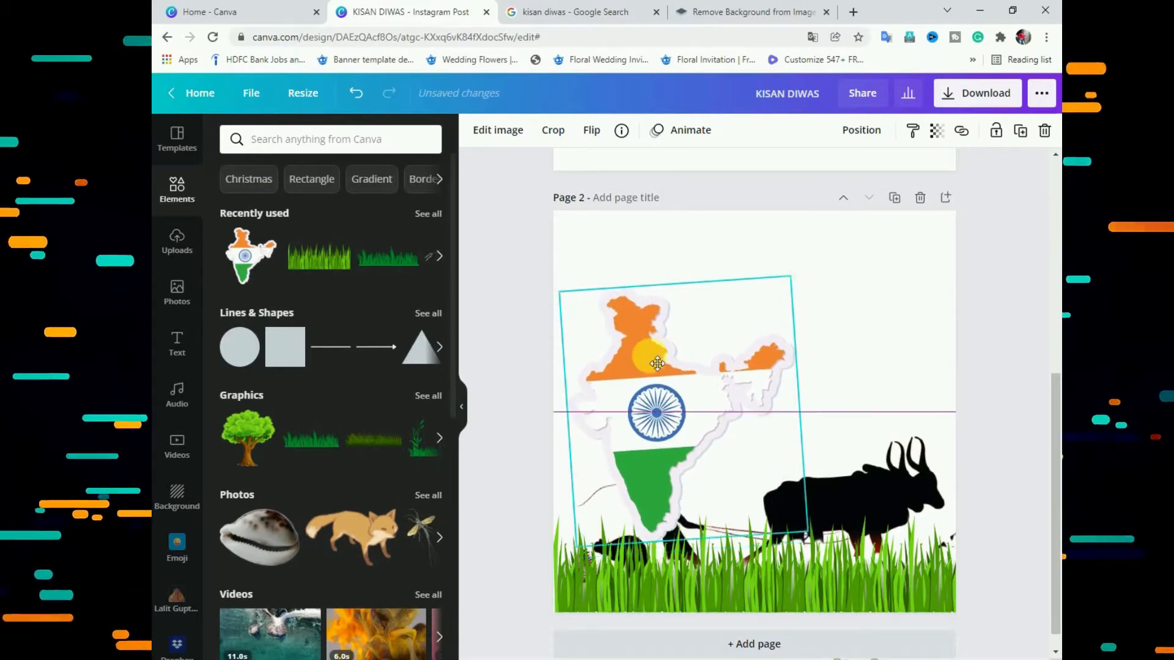
right_click(657, 363)
left_click(743, 474)
- Enlarge the India map further, reduce its tilt and shift it against the page's left edge
left_click_drag(794, 275, 831, 231)
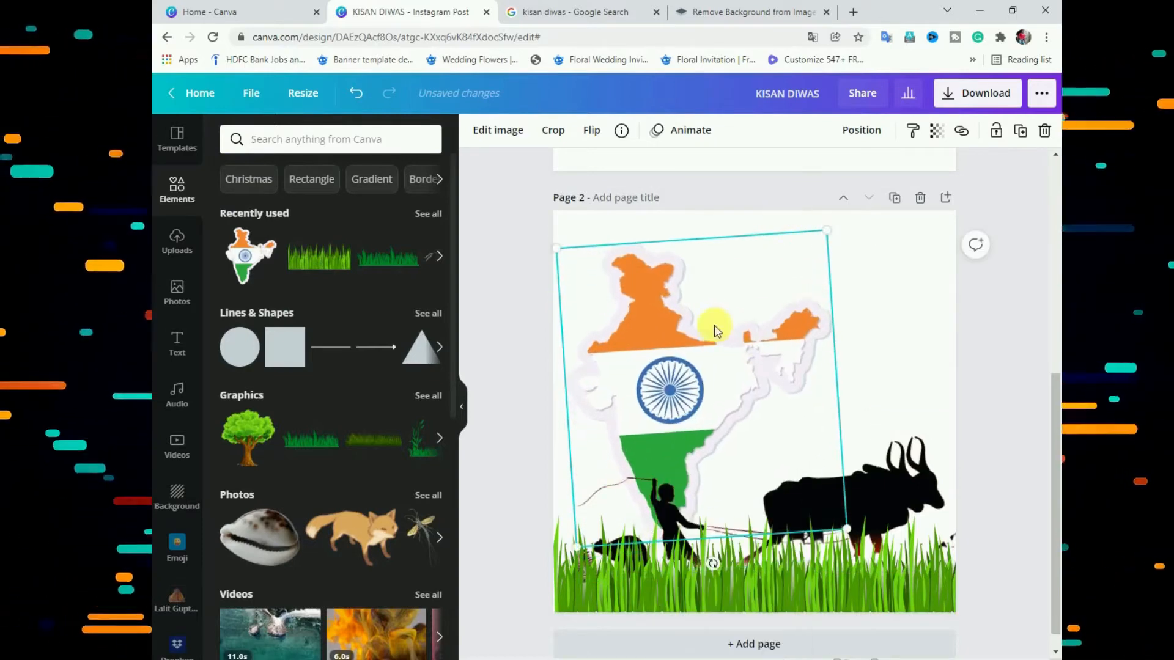
left_click_drag(716, 333, 713, 330)
left_click_drag(705, 558, 700, 559)
left_click_drag(700, 396, 693, 400)
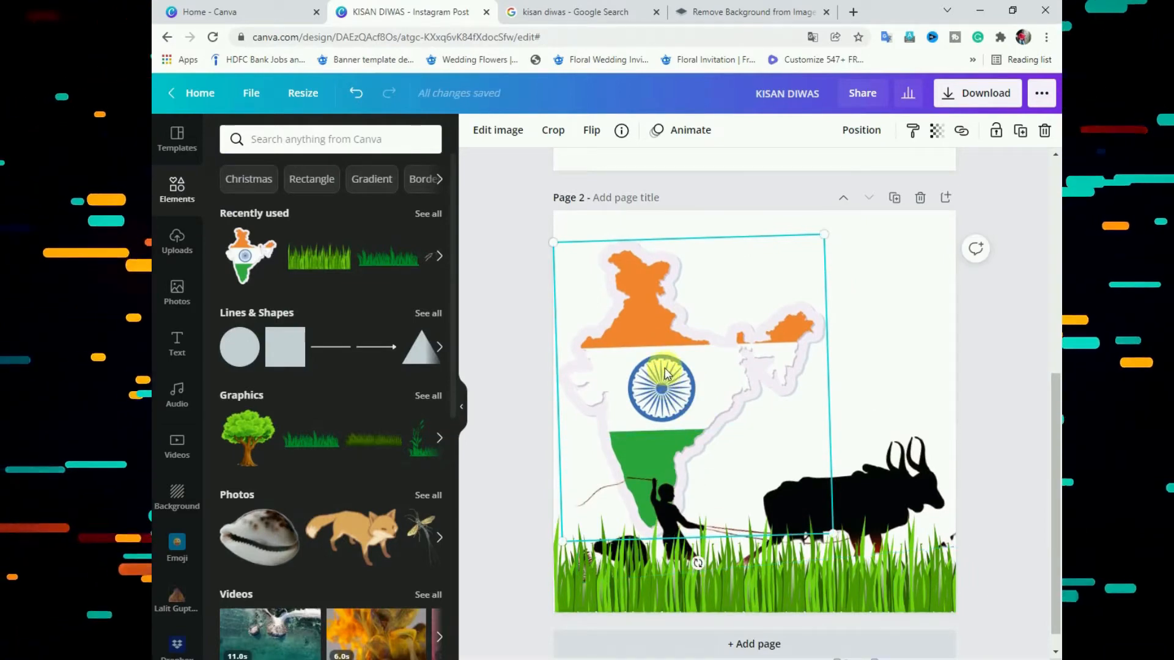
left_click_drag(665, 375, 658, 375)
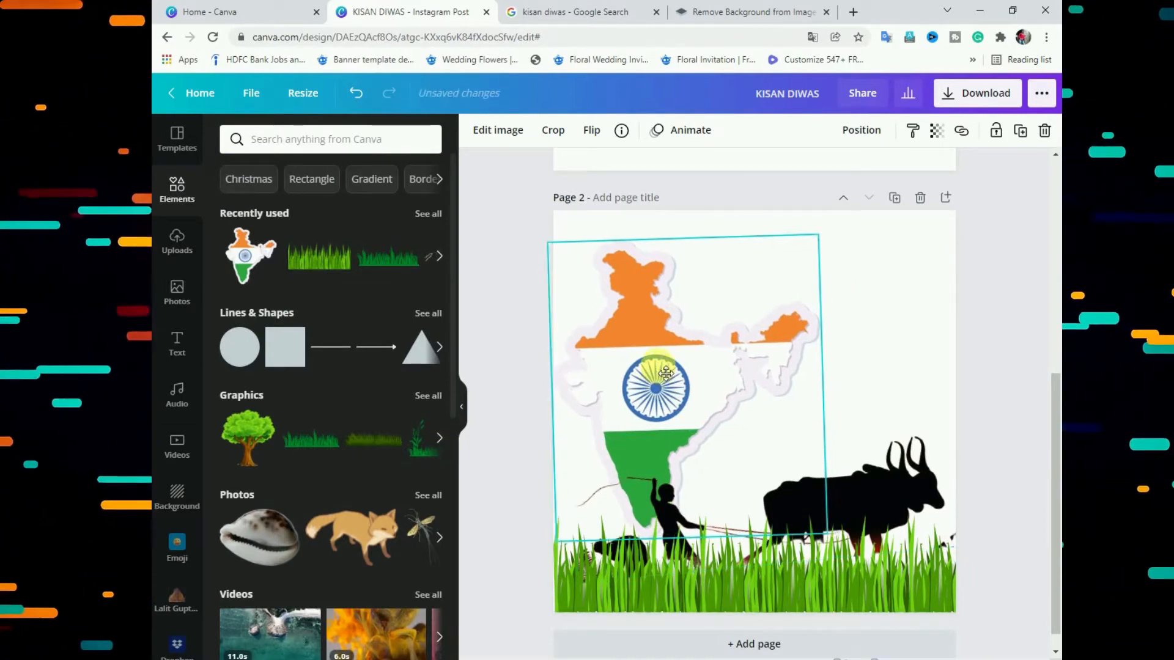
- Fine-tune the India map's size to about three quarters of the page's width and lower its tip behind the grass
left_click_drag(819, 245, 839, 200)
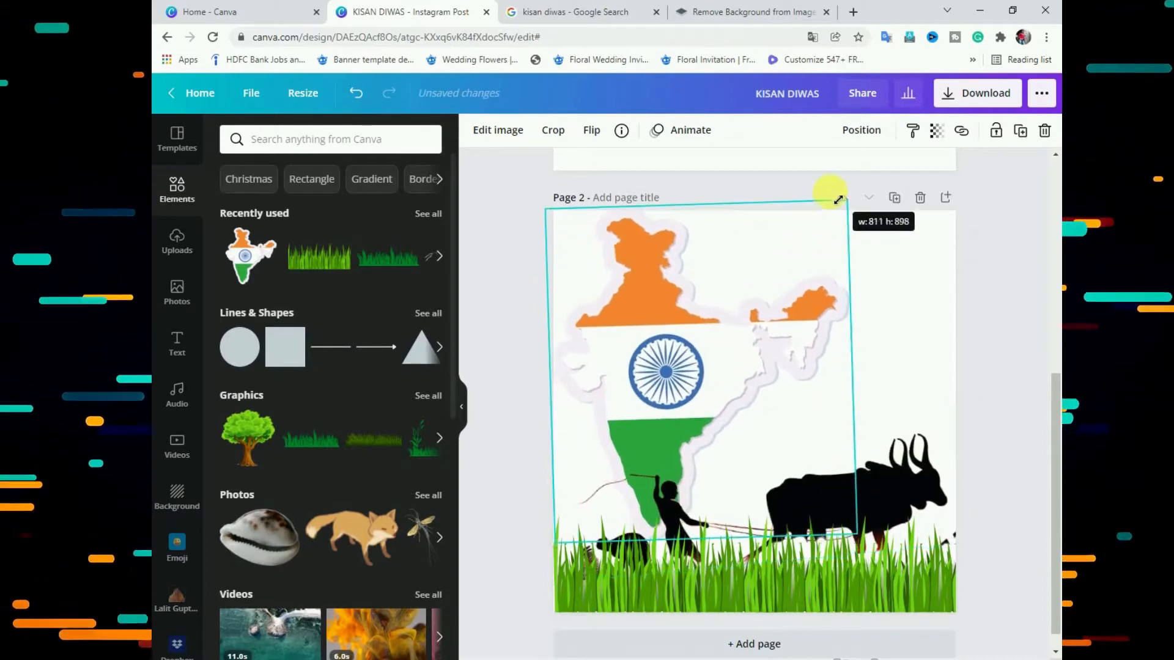
left_click_drag(685, 296, 683, 336)
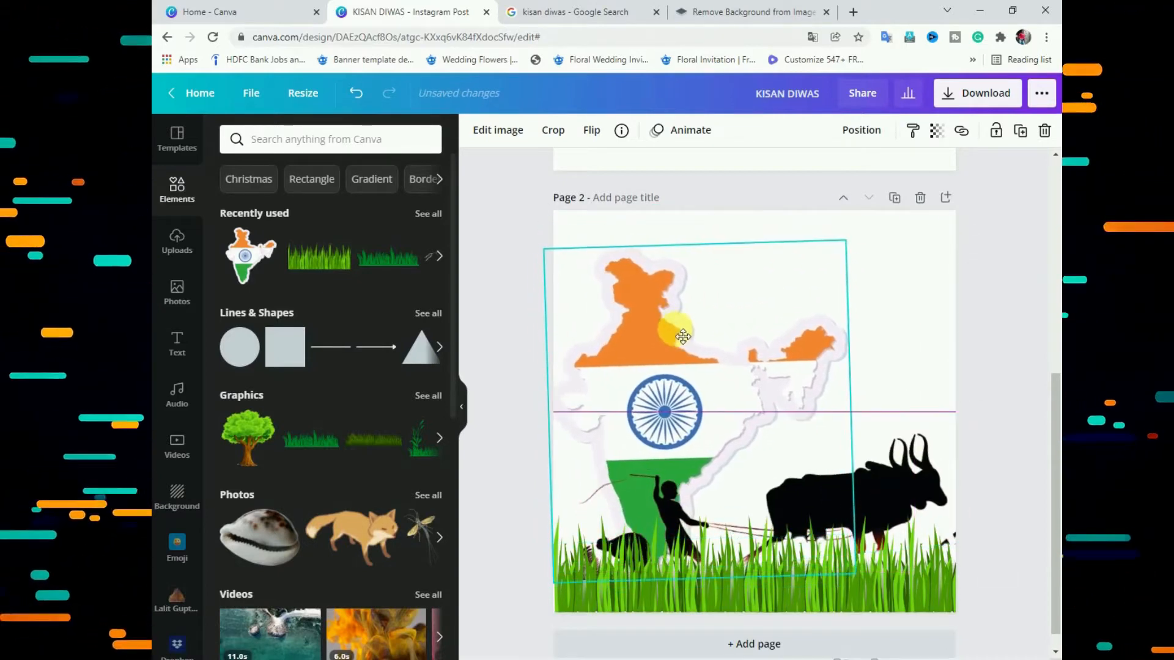
left_click_drag(839, 237, 836, 251)
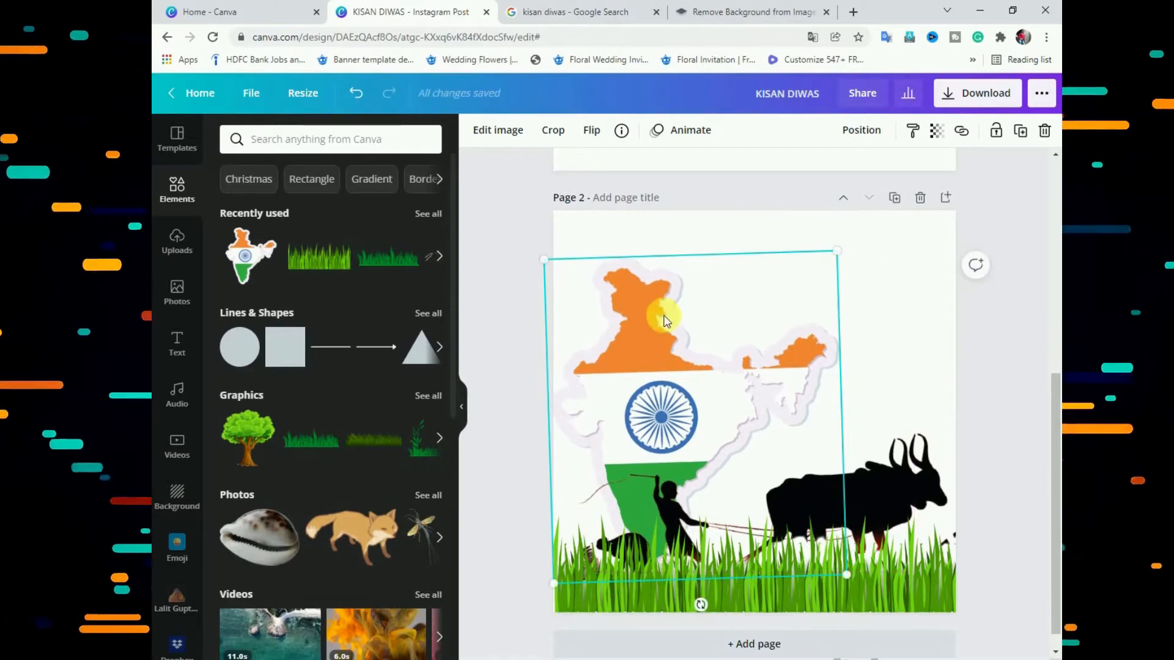
- Raise the farmer-and-oxen silhouette slightly out of the grass and adjust its tilt
left_click_drag(854, 476, 850, 460)
left_click(890, 581)
left_click(852, 492)
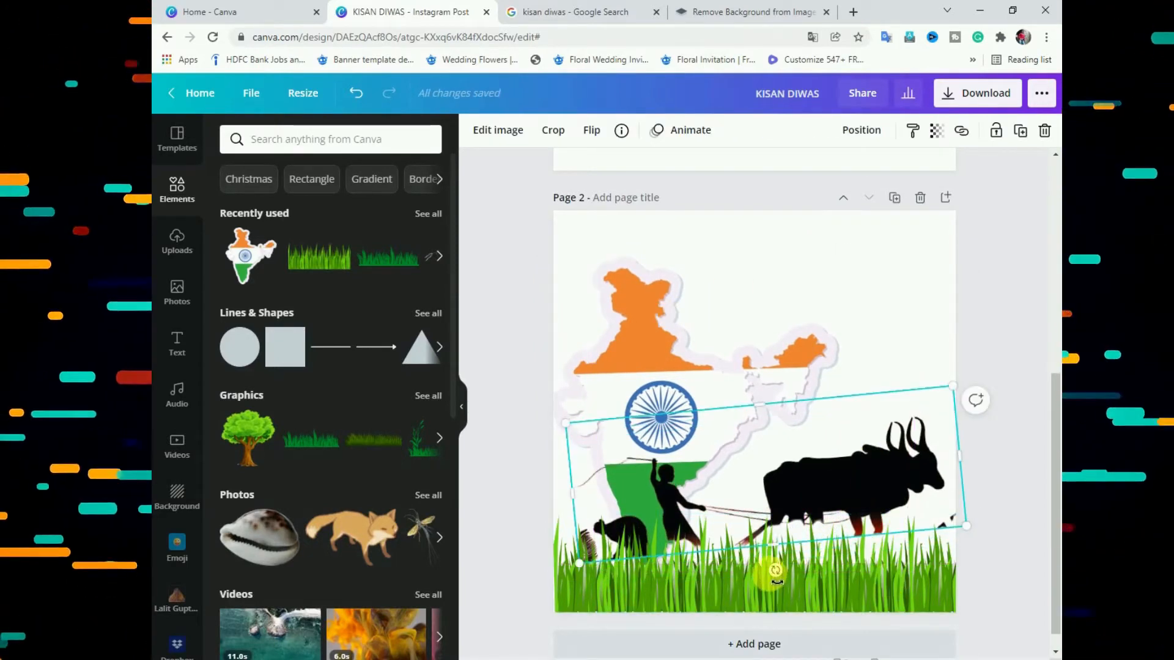
left_click_drag(773, 570, 788, 577)
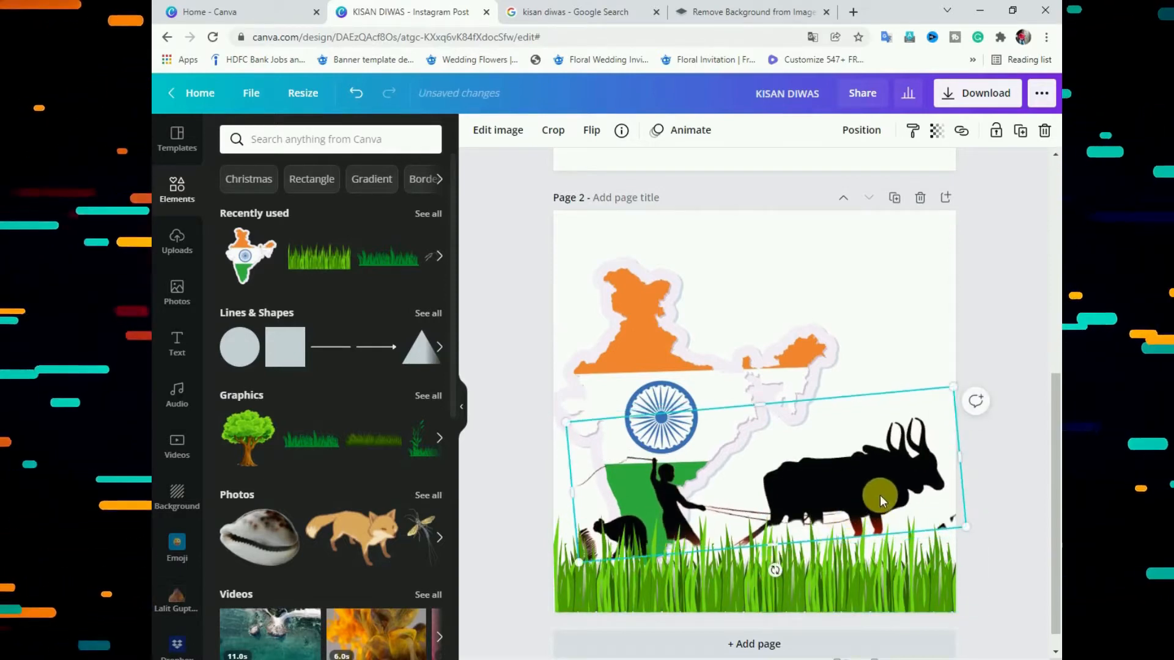
- Enlarge the farmer-and-oxen silhouette slightly to span about the page's full width and reposition it at the grass line
left_click_drag(875, 490, 874, 486)
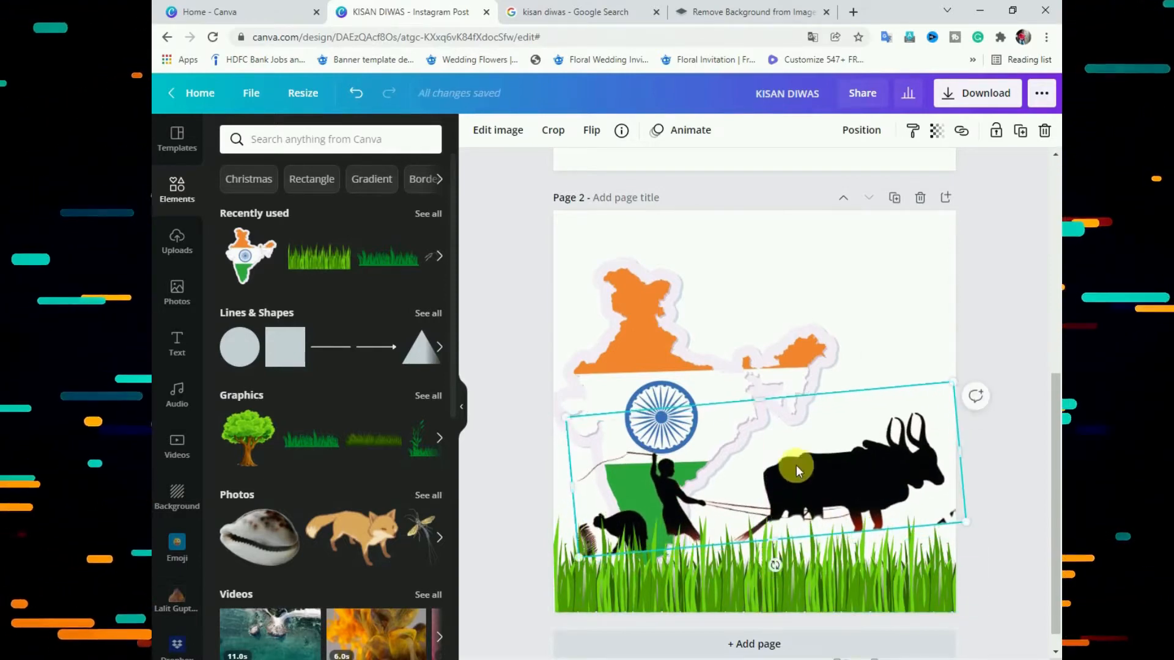
left_click_drag(567, 419, 556, 426)
mouse_move(561, 487)
left_mouse_down()
mouse_move(576, 490)
mouse_move(554, 489)
left_mouse_up()
left_click_drag(837, 463, 850, 477)
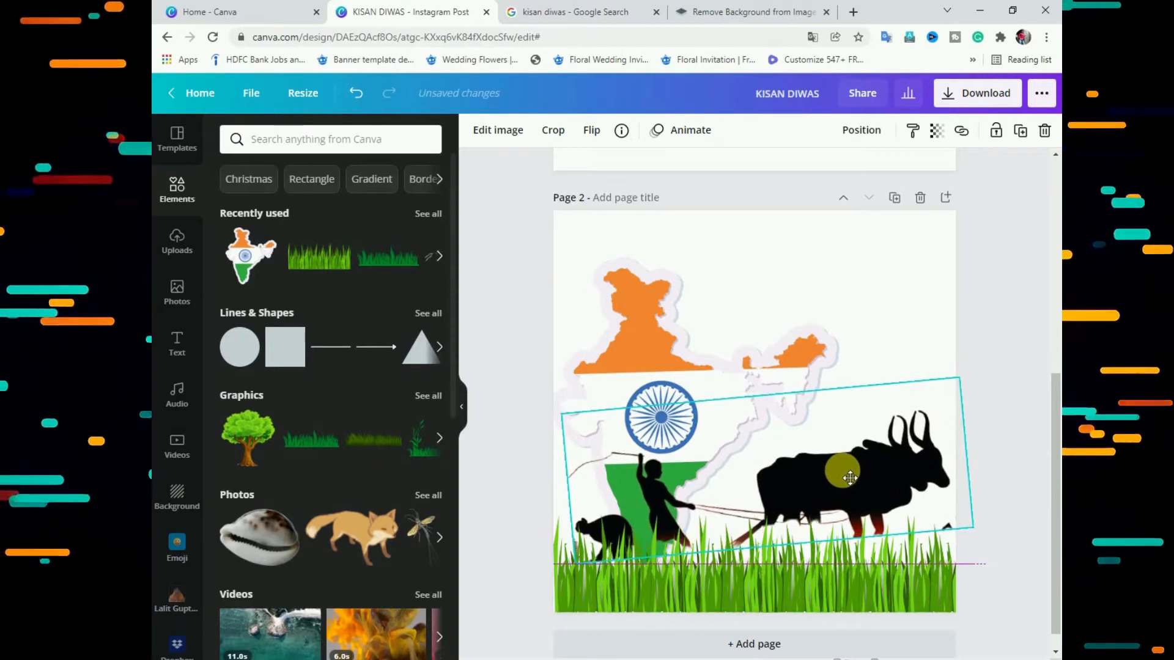
left_click_drag(799, 544, 804, 554)
- Enlarge both grass patches so they stand taller, overlap and cover the page's full width along the bottom edge
left_click(823, 600)
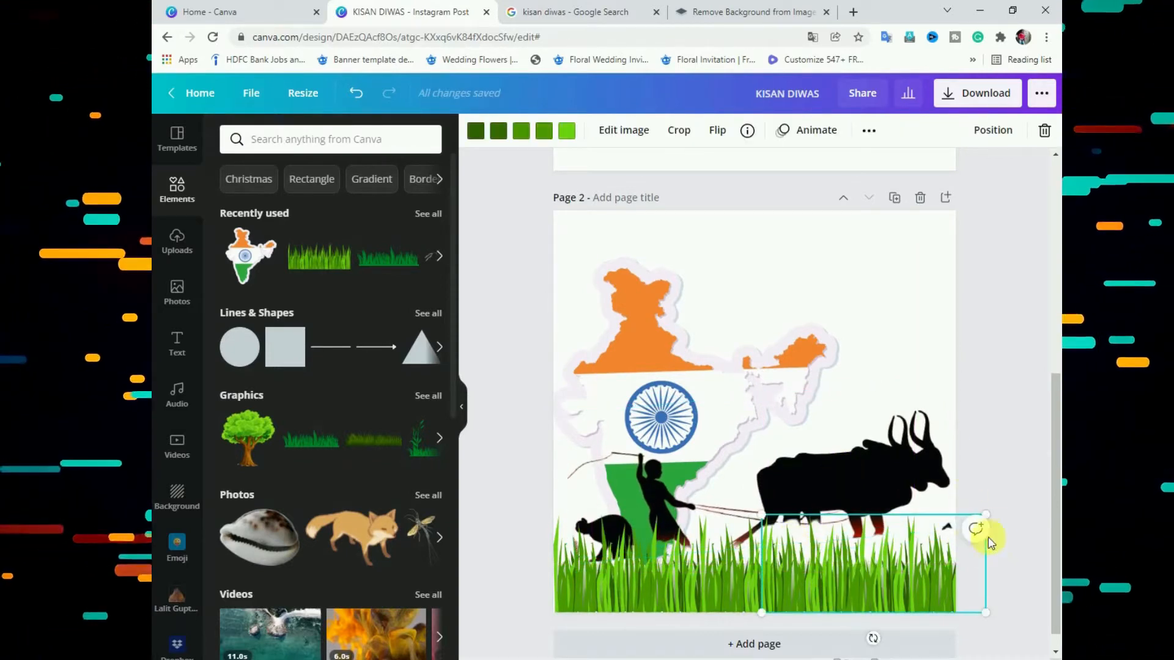
left_click_drag(764, 517, 715, 494)
left_click_drag(871, 599, 881, 597)
left_click_drag(777, 515, 794, 491)
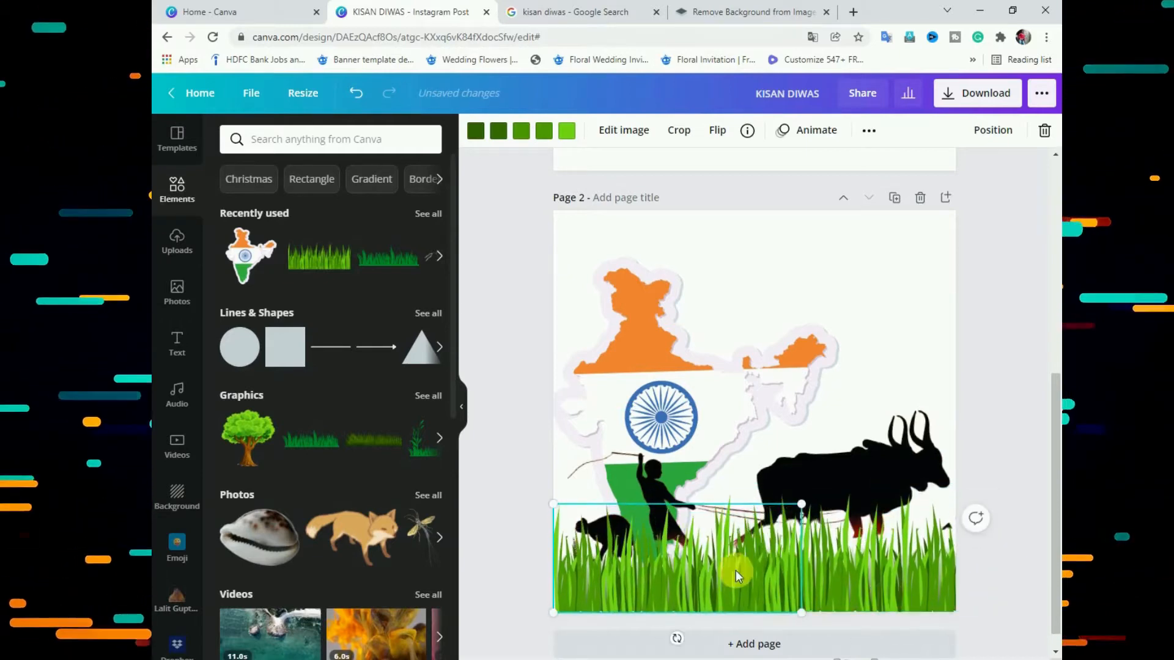
left_click_drag(736, 571, 739, 572)
left_click(879, 570)
left_click_drag(879, 570, 883, 564)
left_click(825, 539)
left_click_drag(780, 578, 780, 577)
- Lower the farmer-and-oxen silhouette slightly so the animals' feet sink into the taller grass
left_click(810, 532)
left_click_drag(838, 477, 842, 483)
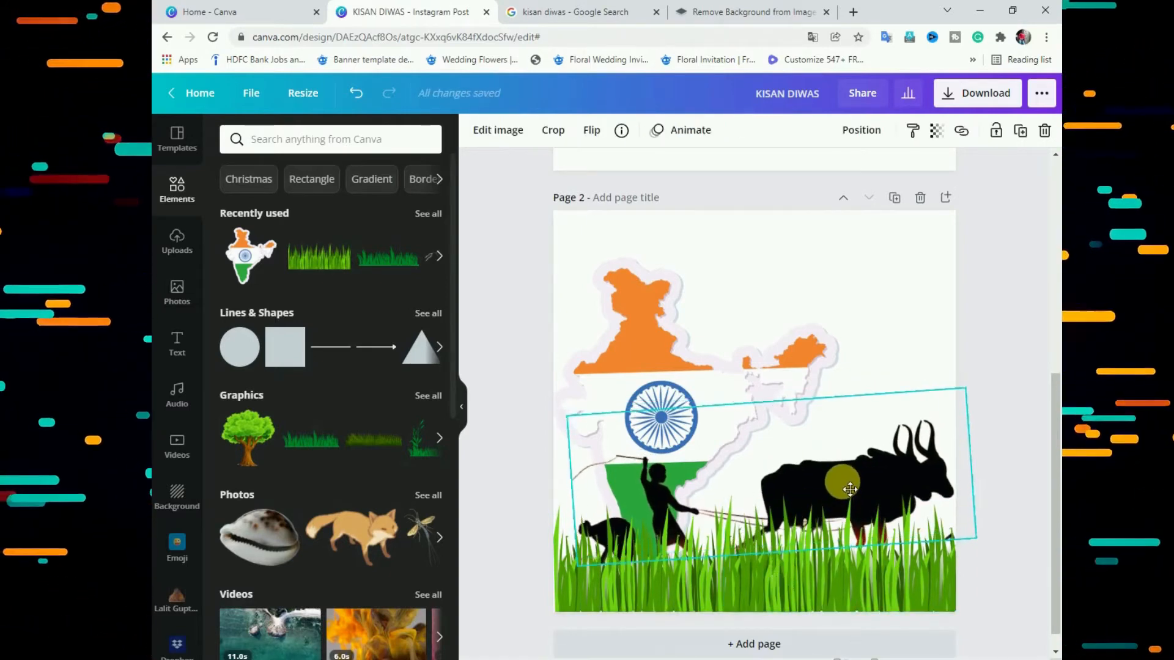
left_click(977, 508)
left_click_drag(874, 559, 873, 560)
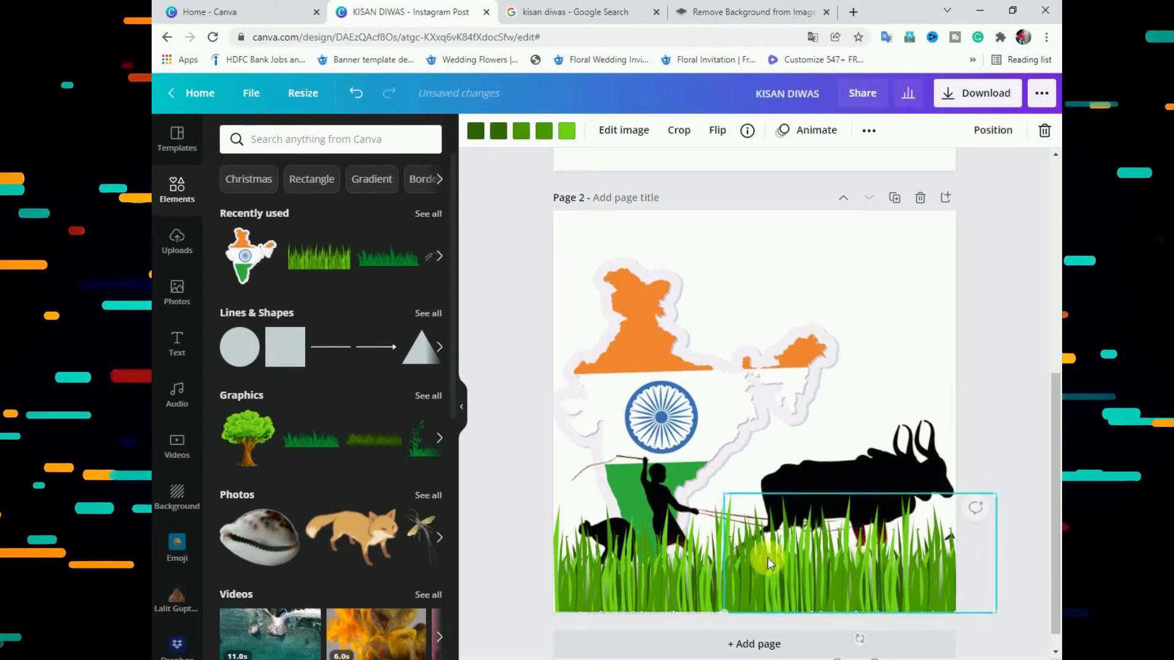
- Shrink the India map slightly, raise it a little and shift it right so it sits inside the page's left edge
left_click_drag(689, 395, 689, 388)
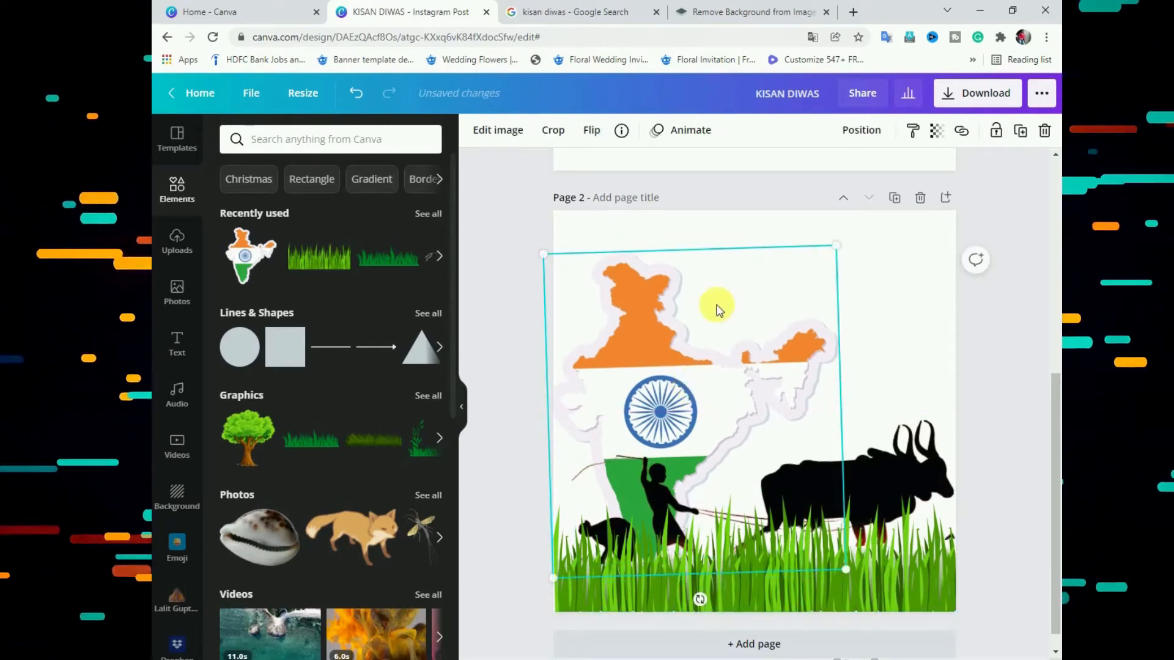
left_click_drag(718, 310, 722, 314)
left_click_drag(839, 246, 834, 250)
left_click_drag(672, 323, 679, 321)
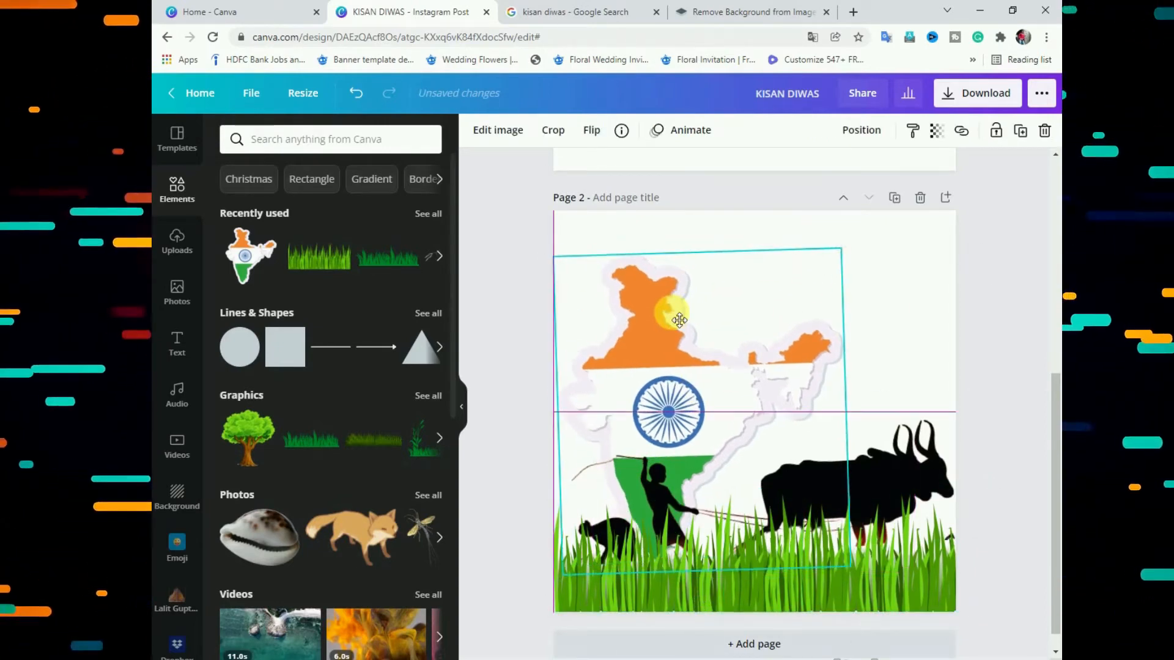
left_click(604, 344)
left_click_drag(642, 364, 648, 364)
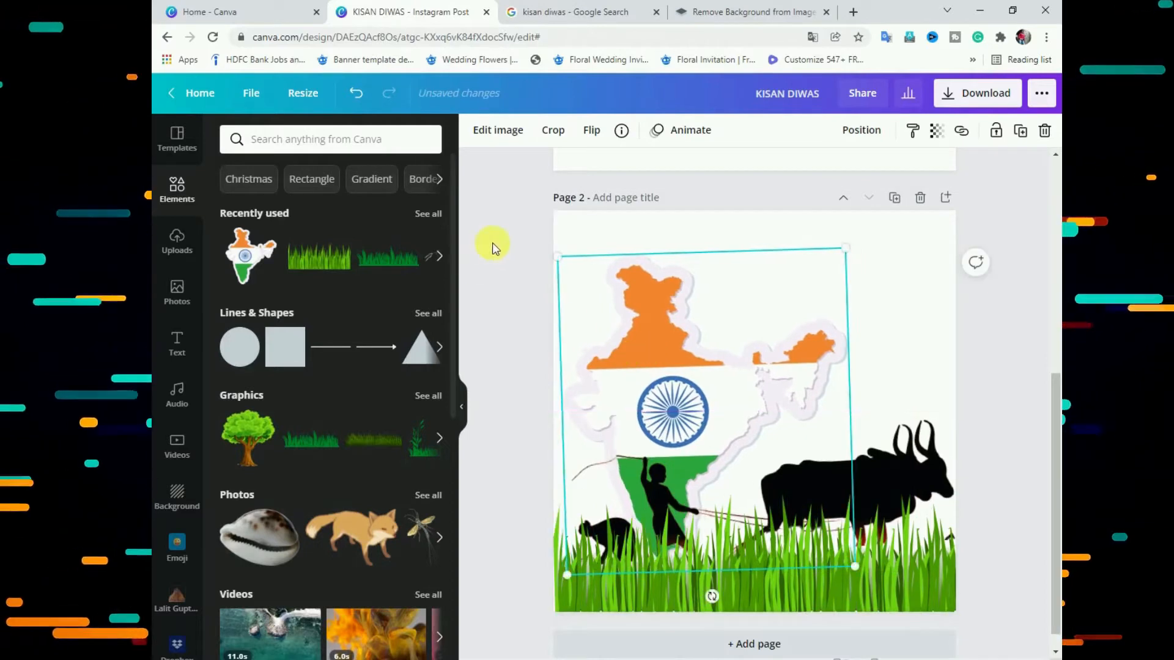
- Shrink the farmer-and-oxen silhouette slightly and nudge it right so both oxen stay within the page
left_click(842, 472)
left_click_drag(960, 396, 945, 399)
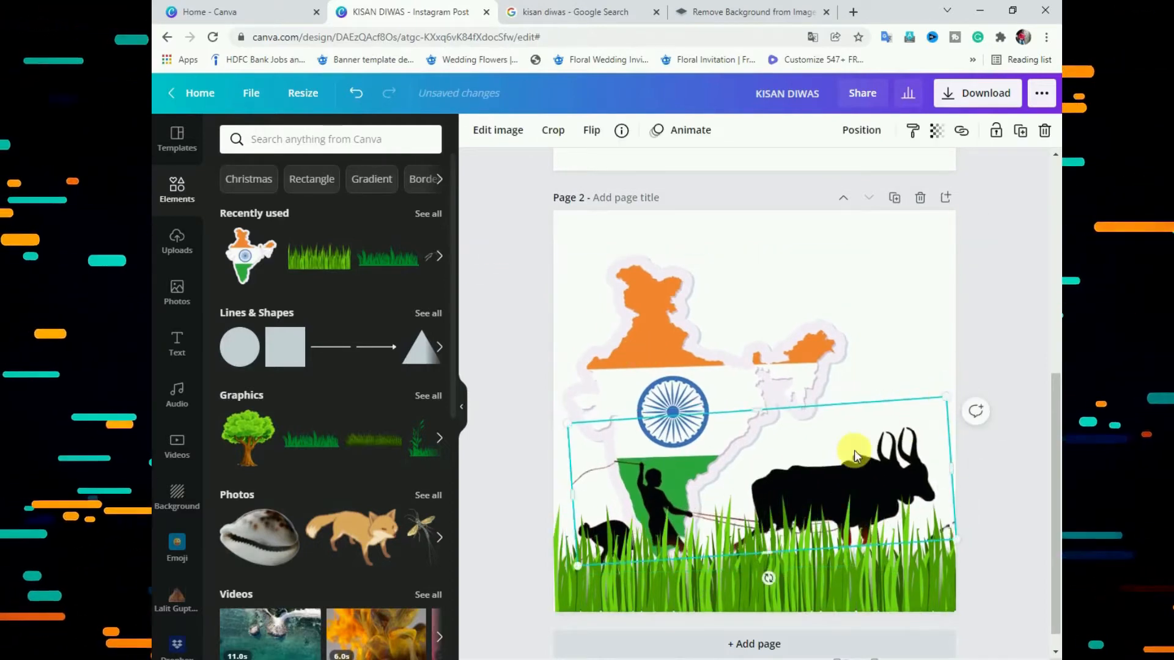
left_click_drag(853, 450, 862, 450)
left_click(905, 287)
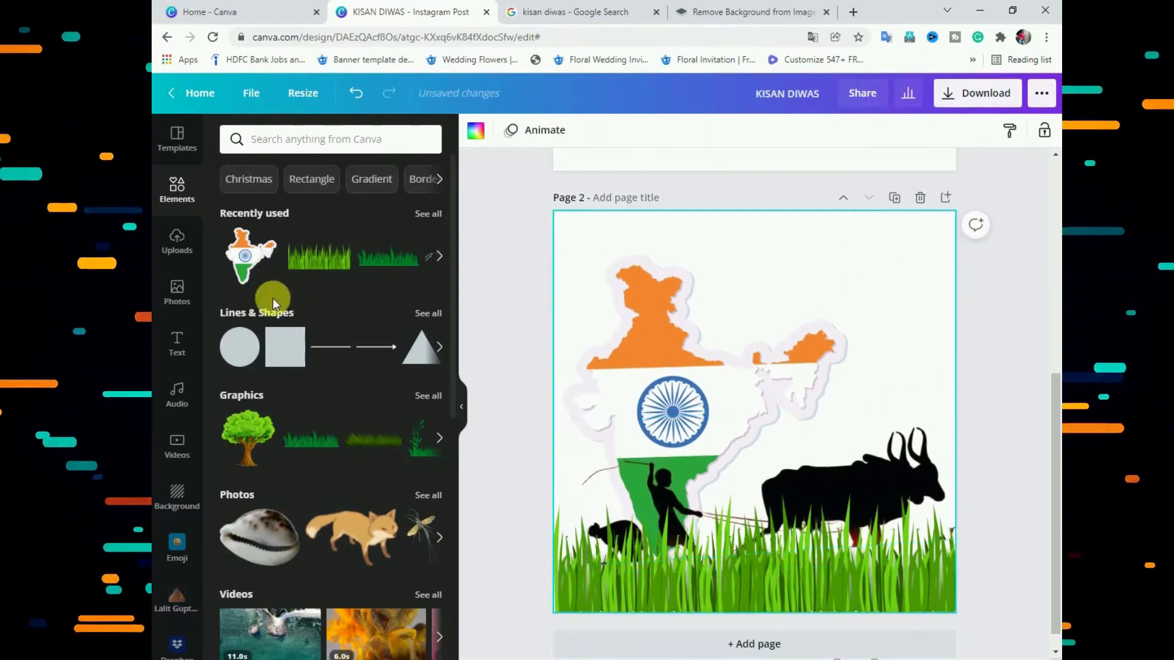
left_click(285, 139)
type("M")
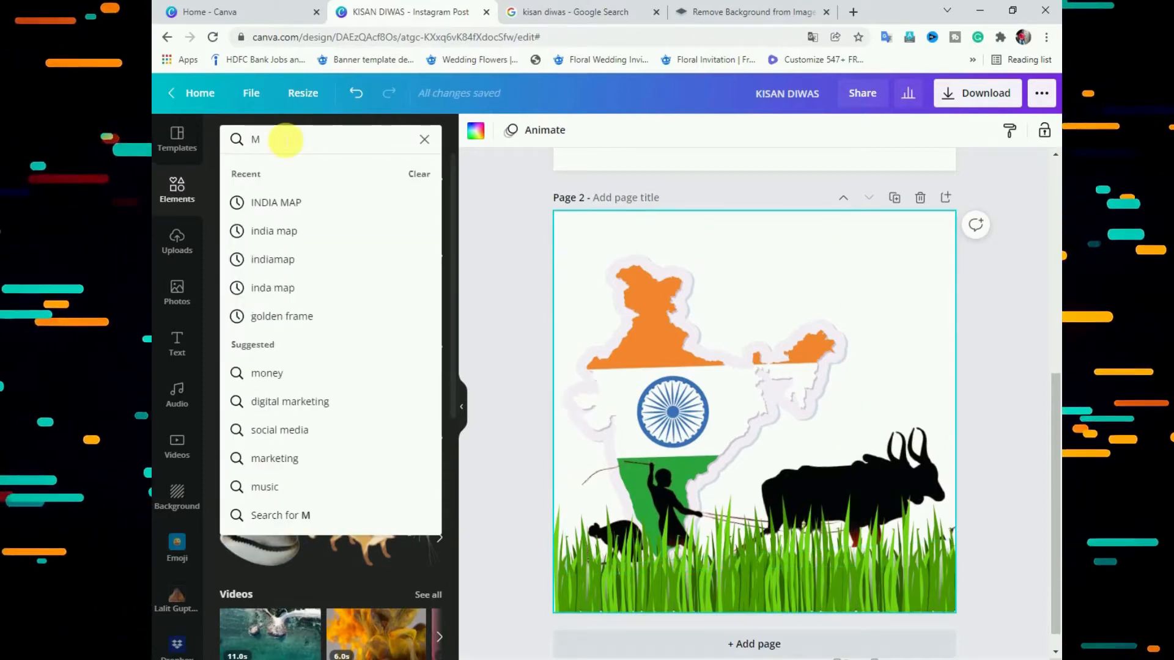
type("O")
left_click(283, 197)
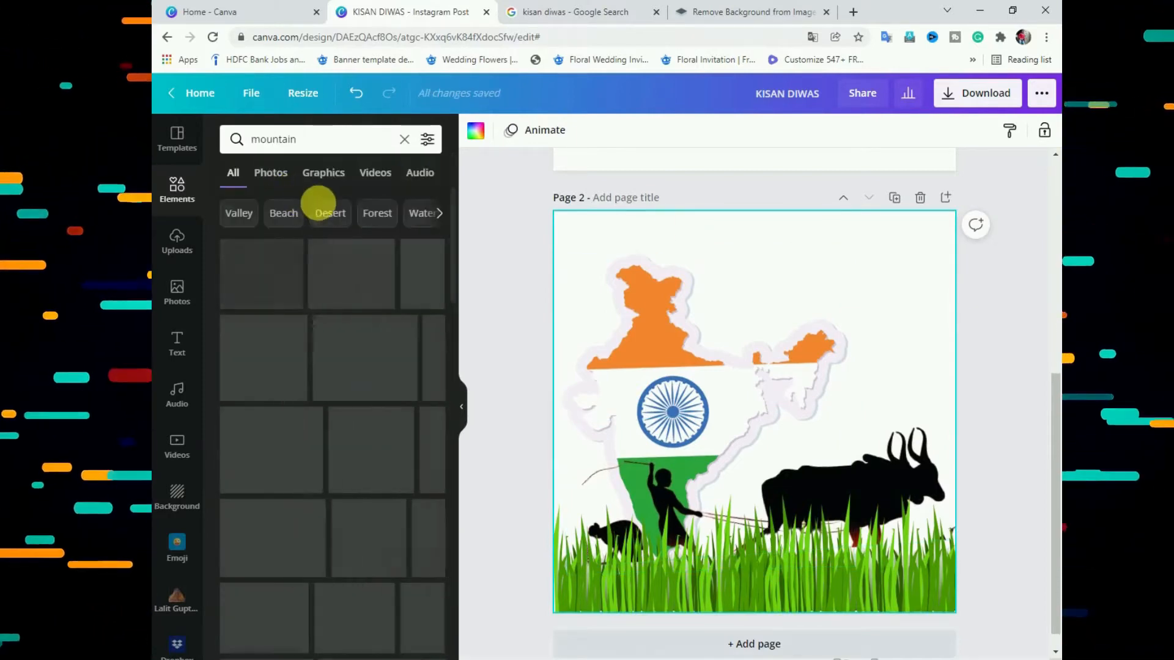
left_click(332, 181)
left_click(302, 367)
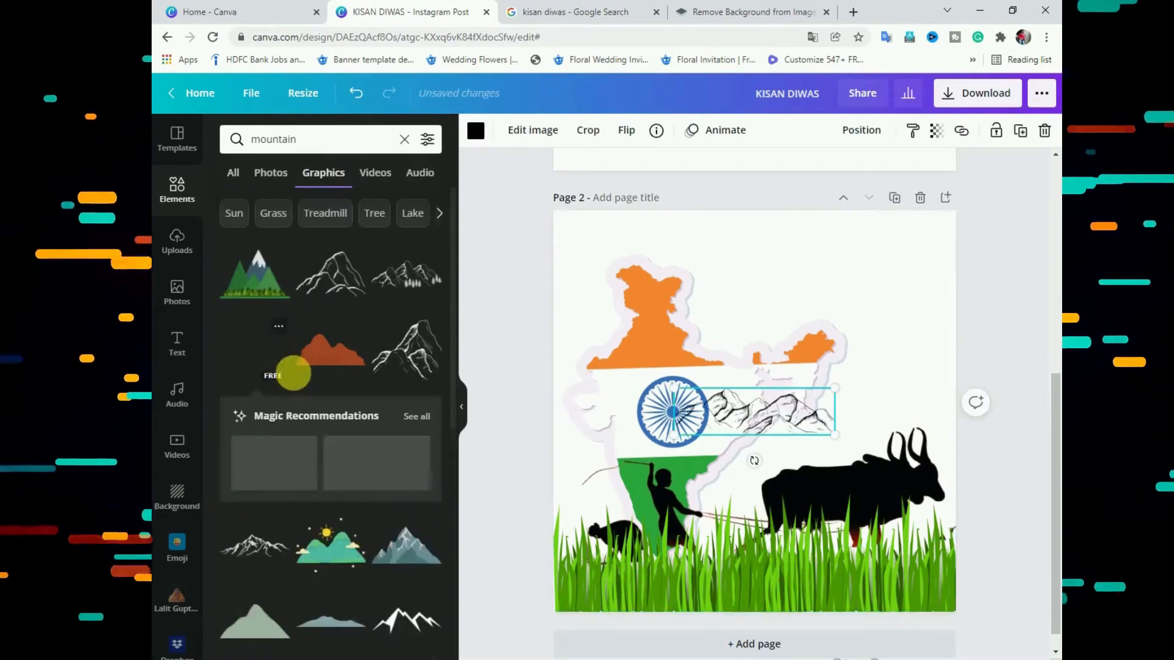
left_click(228, 182)
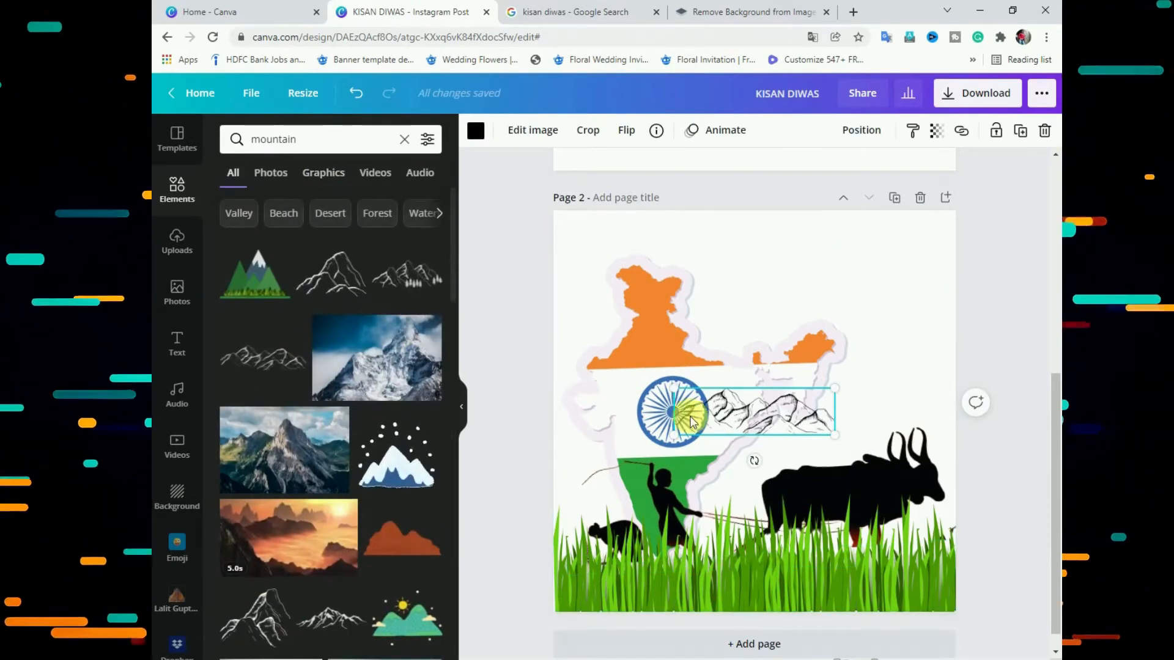
key("Delete")
left_click(404, 138)
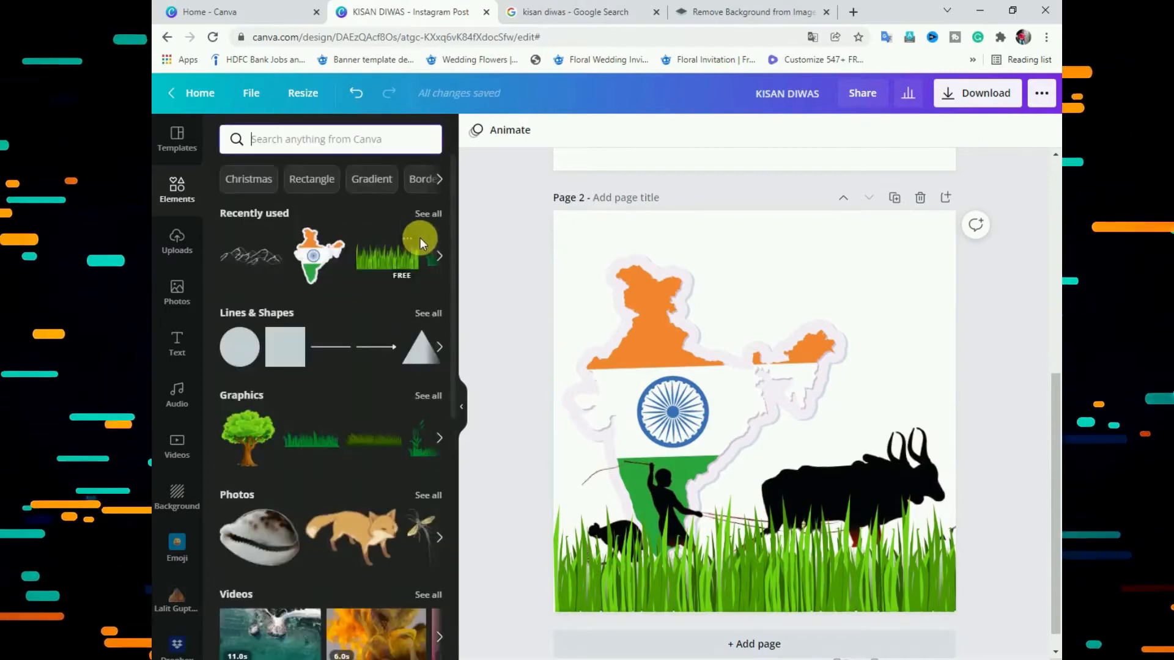
left_click(426, 213)
scroll(340, 367, "down", 10)
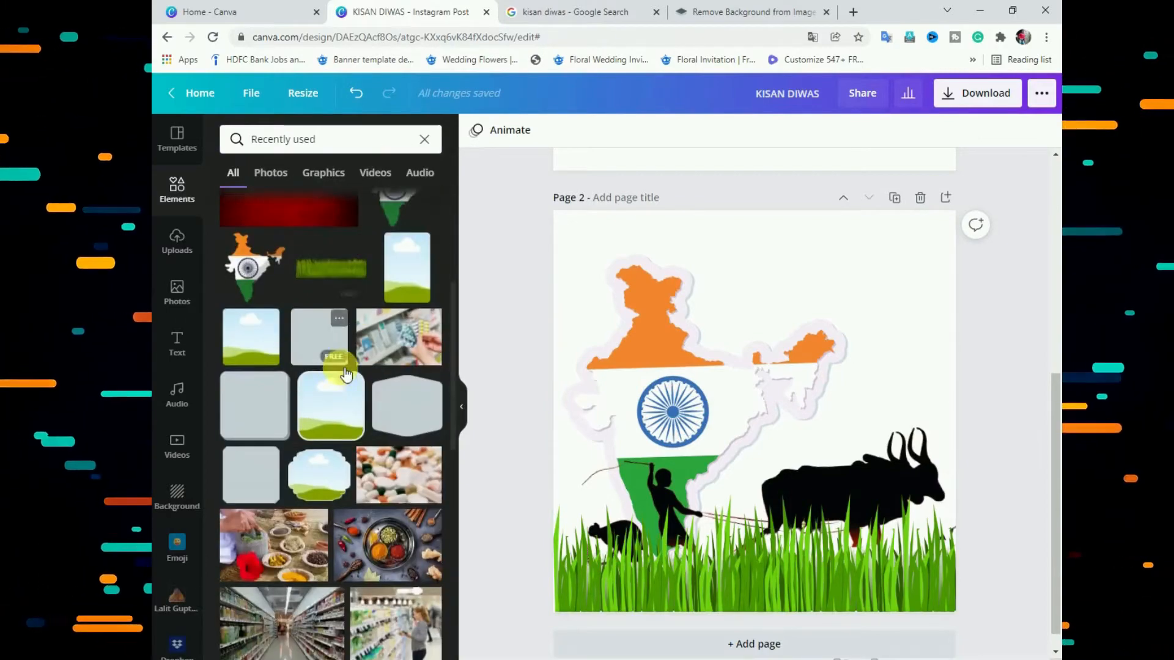
scroll(339, 370, "down", 5)
scroll(339, 372, "up", 15)
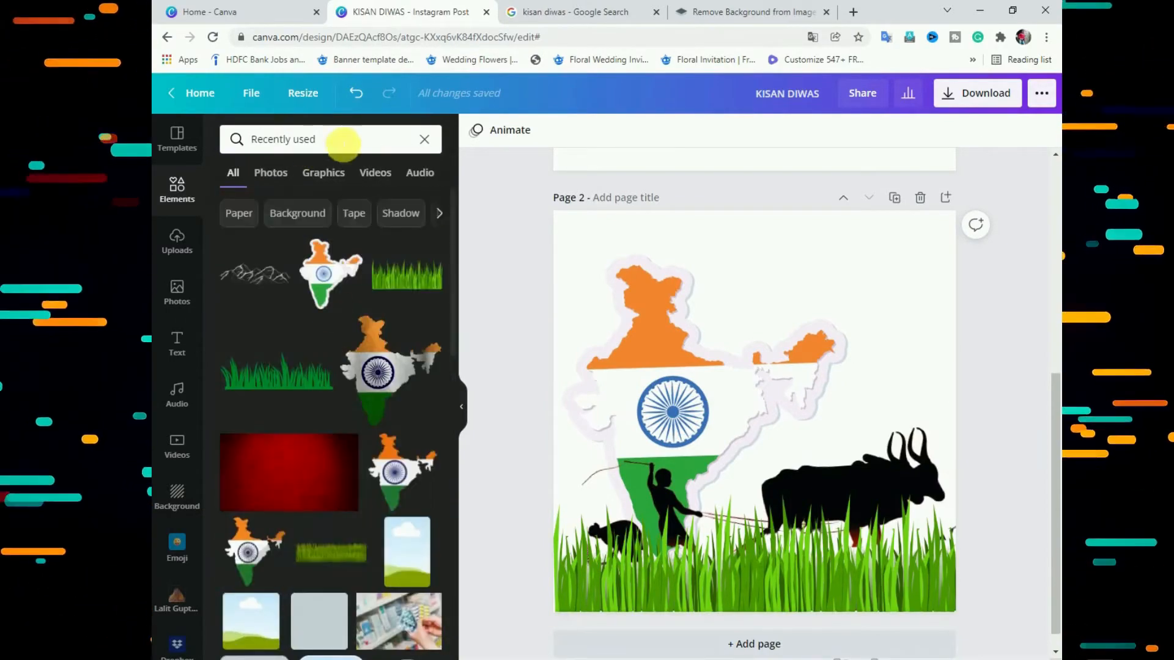
- Search the elements for "mountain", add the outlined mountain range to the page and recolour it dark brown
left_click(343, 143)
type("m")
left_click(269, 200)
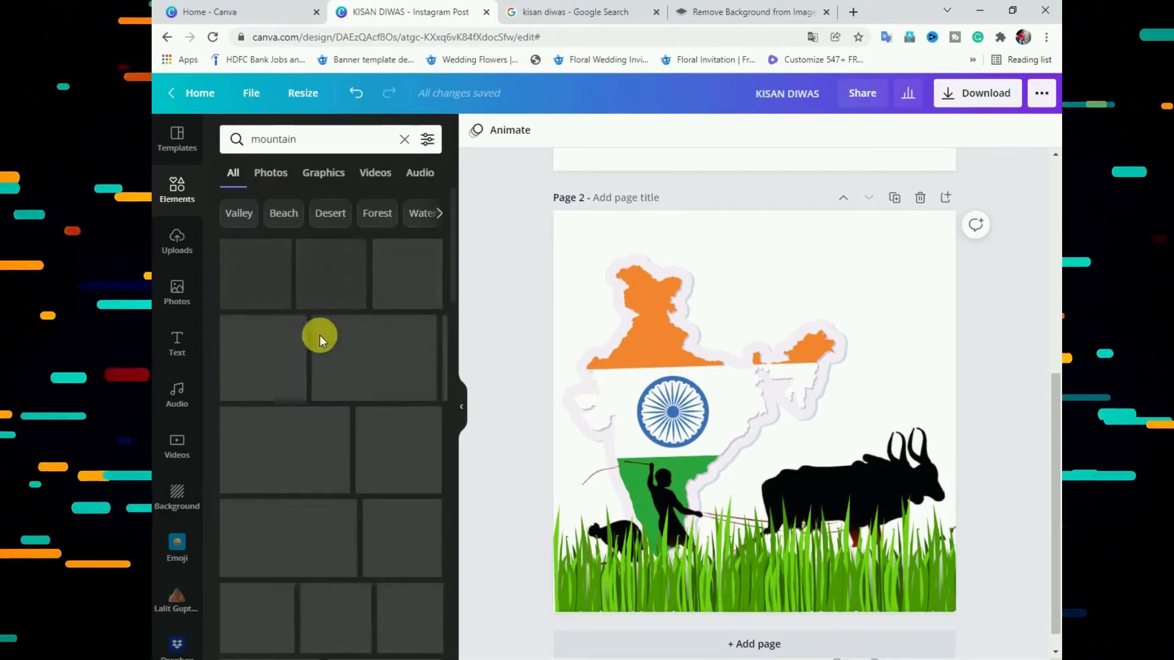
left_click(277, 368)
left_click(475, 131)
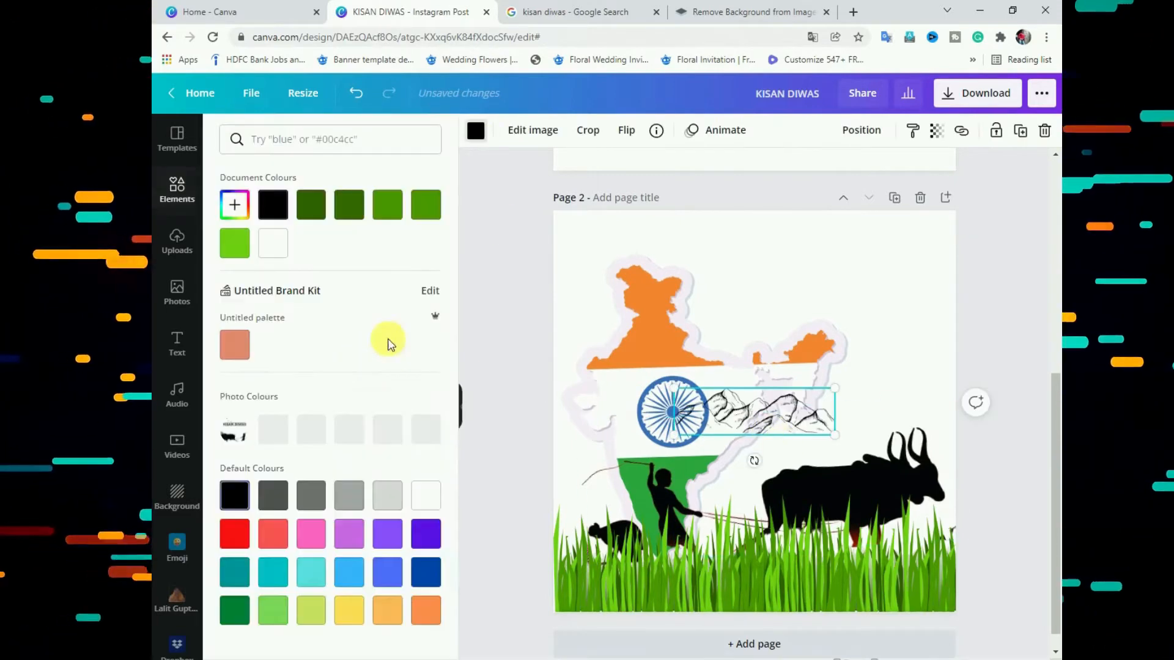
- Enlarge the outlined mountain range to about the page's width and send it behind the India map
left_click_drag(689, 425, 966, 489)
left_click_drag(837, 427, 842, 387)
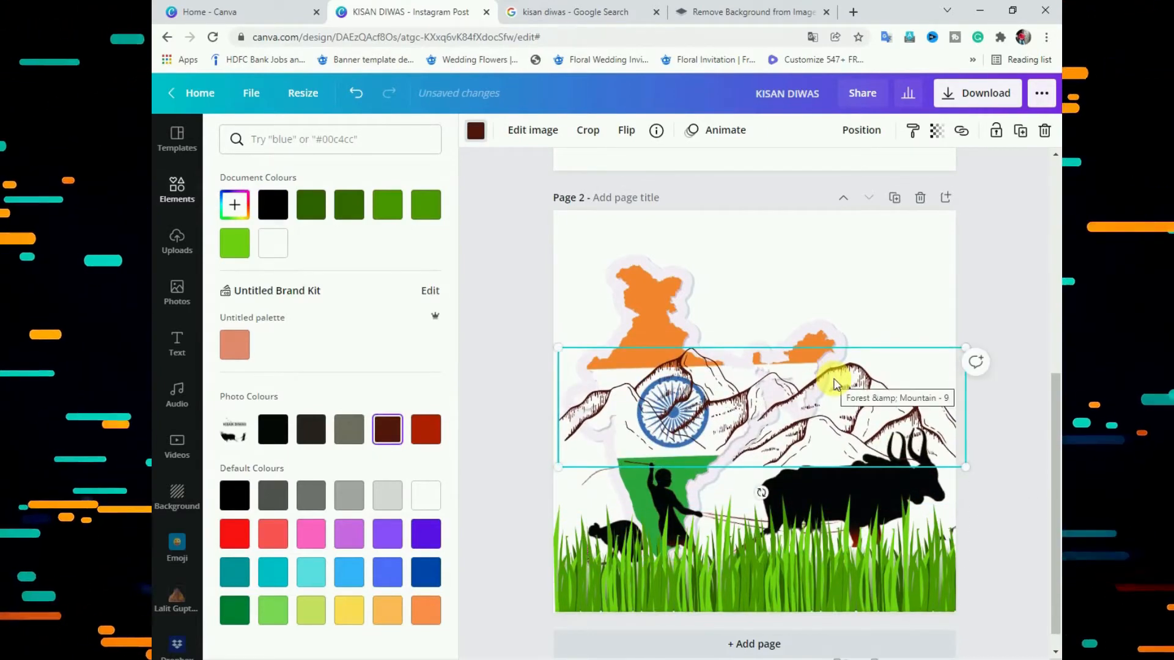
right_click(836, 384)
left_click(831, 519)
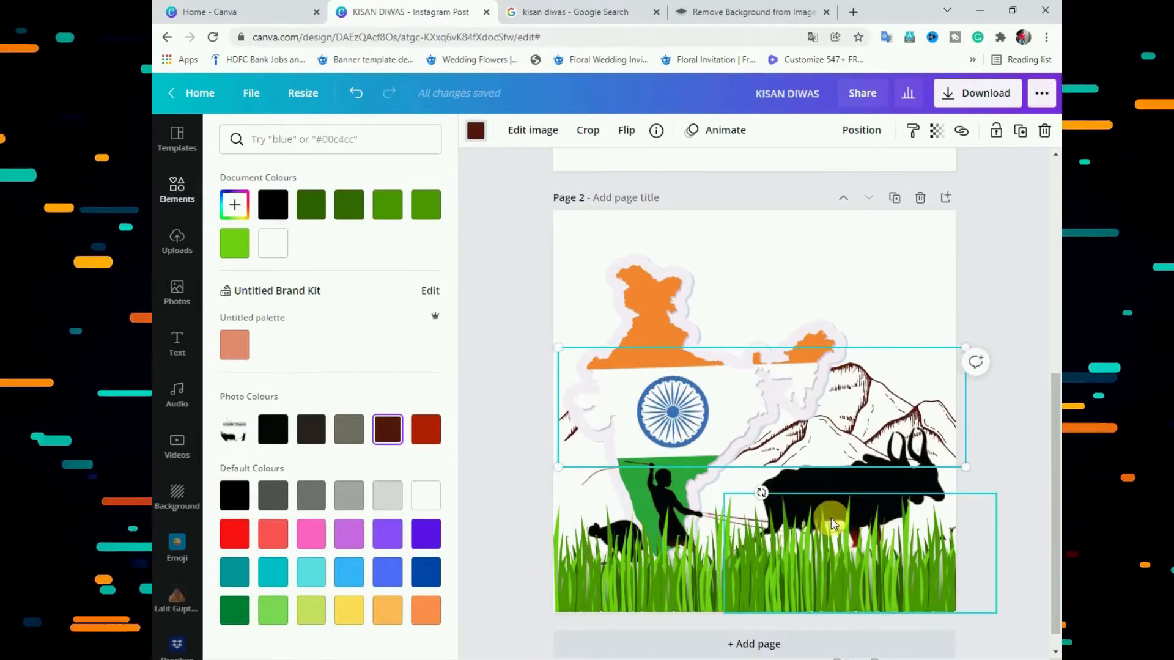
- Lower the silhouette and the mountain range slightly, and make the India map a little smaller
left_click(833, 446)
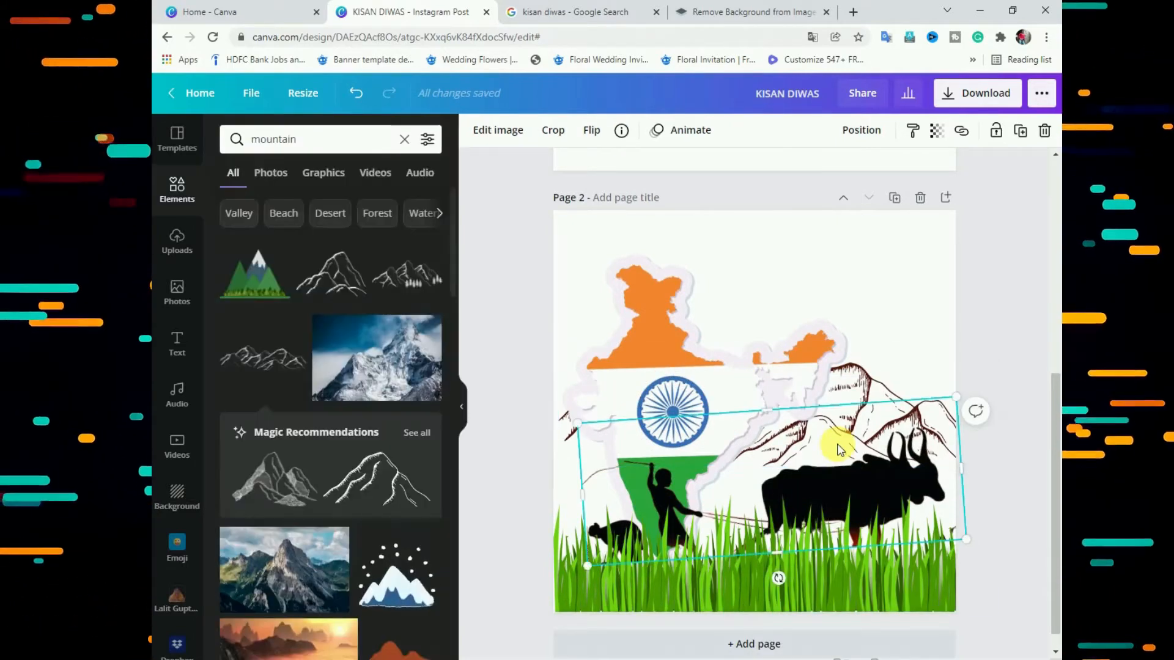
left_click_drag(834, 445, 845, 457)
left_click(835, 436)
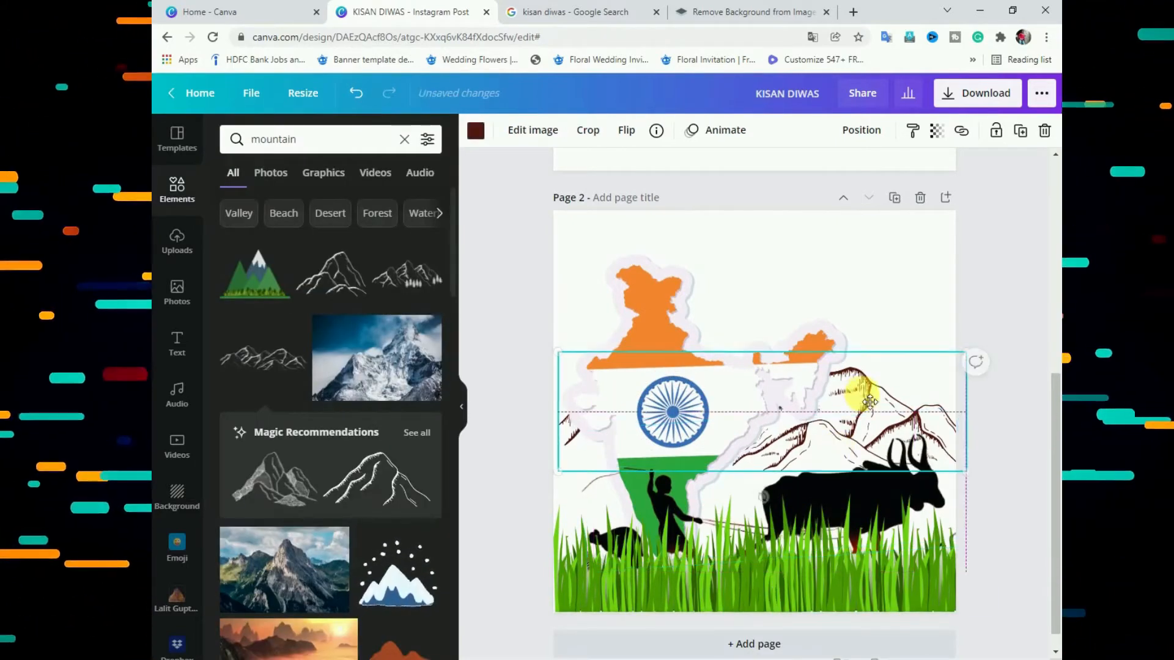
left_click(762, 353)
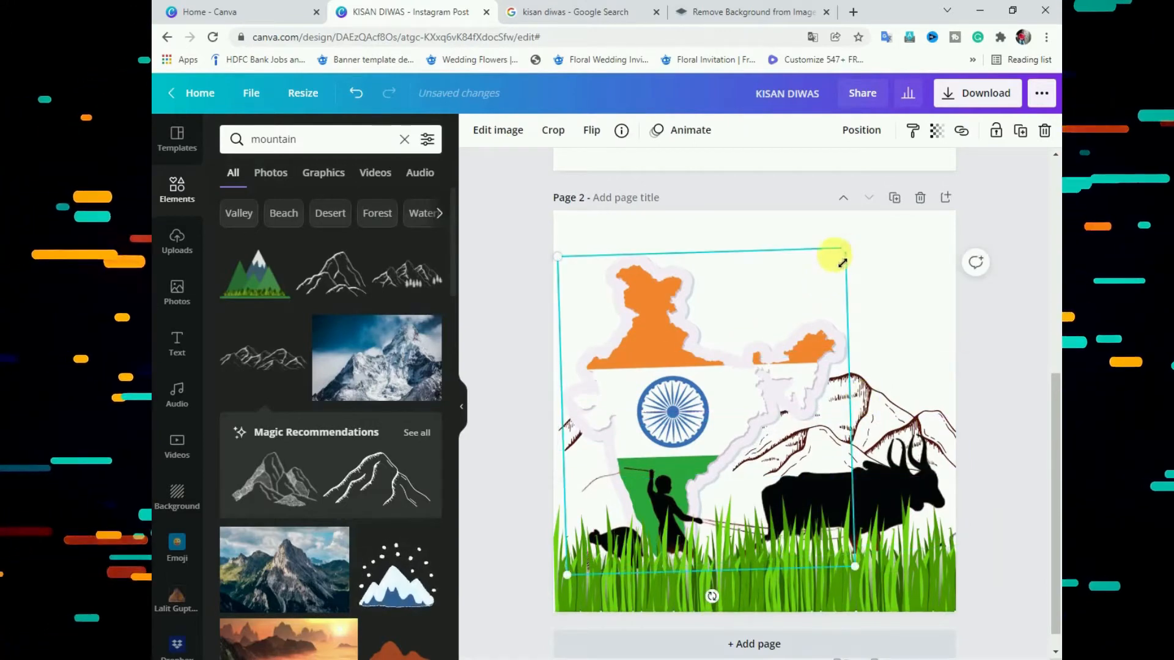
left_click_drag(843, 263, 813, 241)
- Enlarge the mountain range past the page's left edge and lower its base behind the grass
left_click(893, 402)
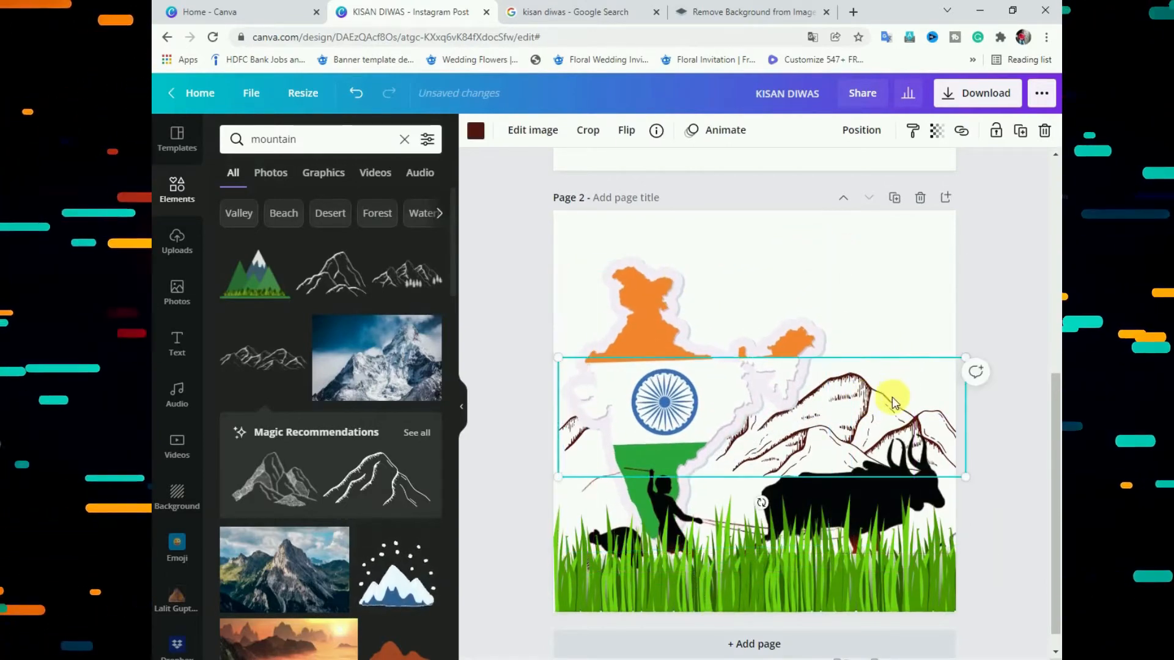
left_click_drag(558, 477, 463, 517)
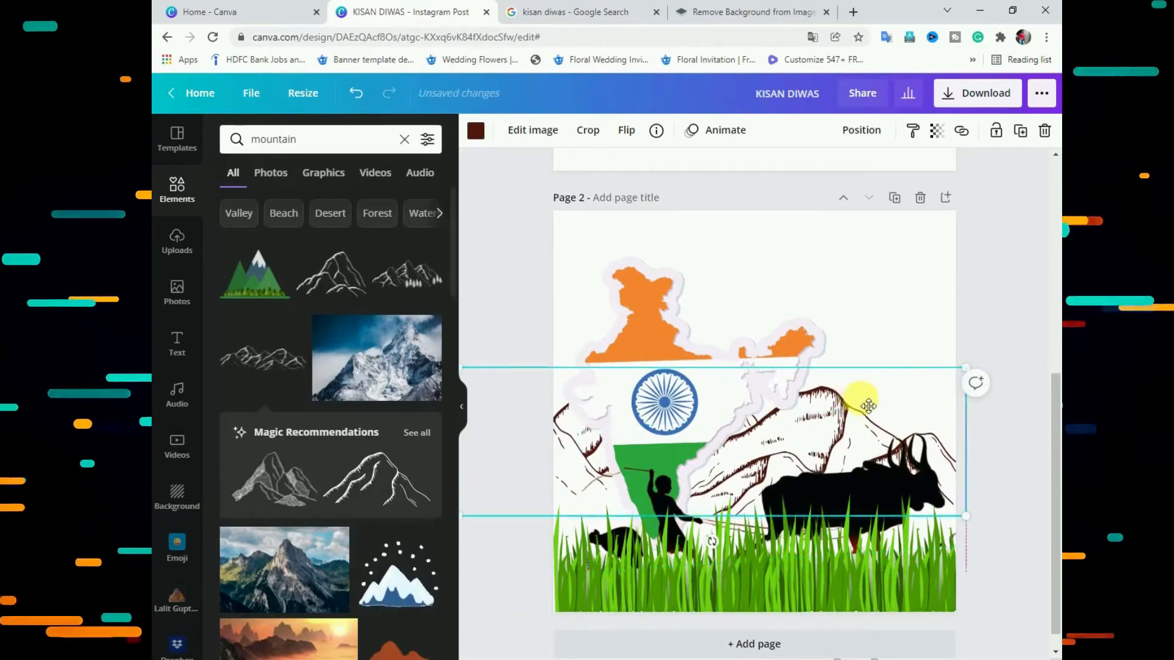
left_click_drag(868, 406, 873, 433)
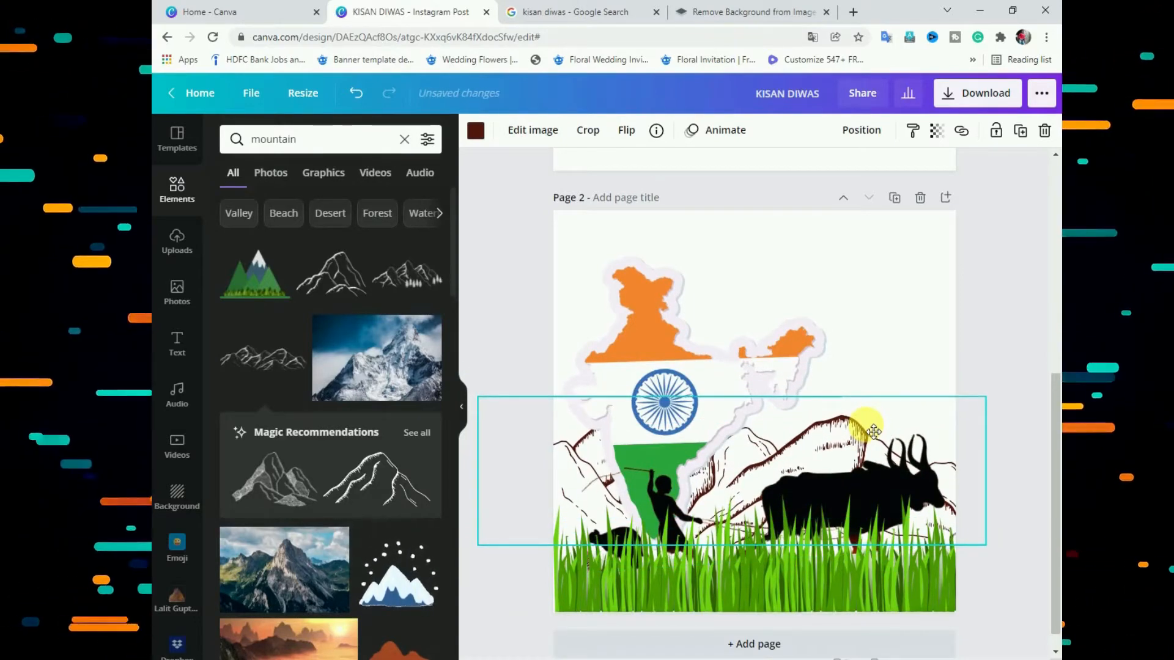
left_click(666, 296)
left_click_drag(824, 252, 827, 248)
- Enlarge the mountain range a bit more and shift it slightly up and right behind the oxen
left_click(895, 443)
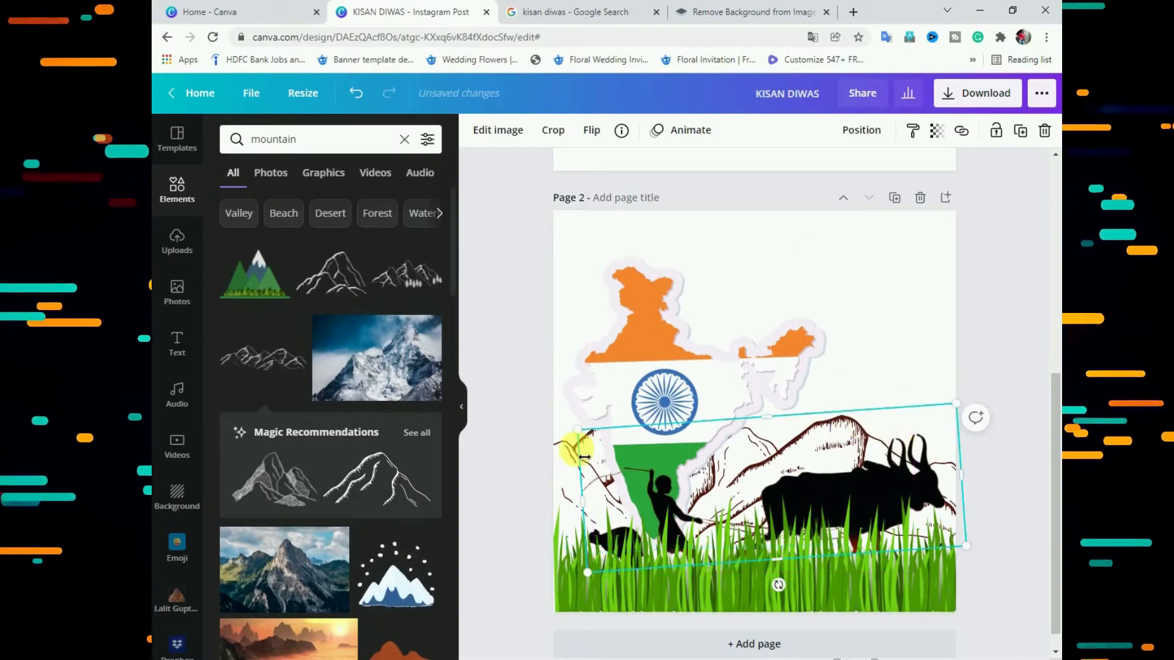
left_click(562, 455)
left_click_drag(479, 398, 444, 360)
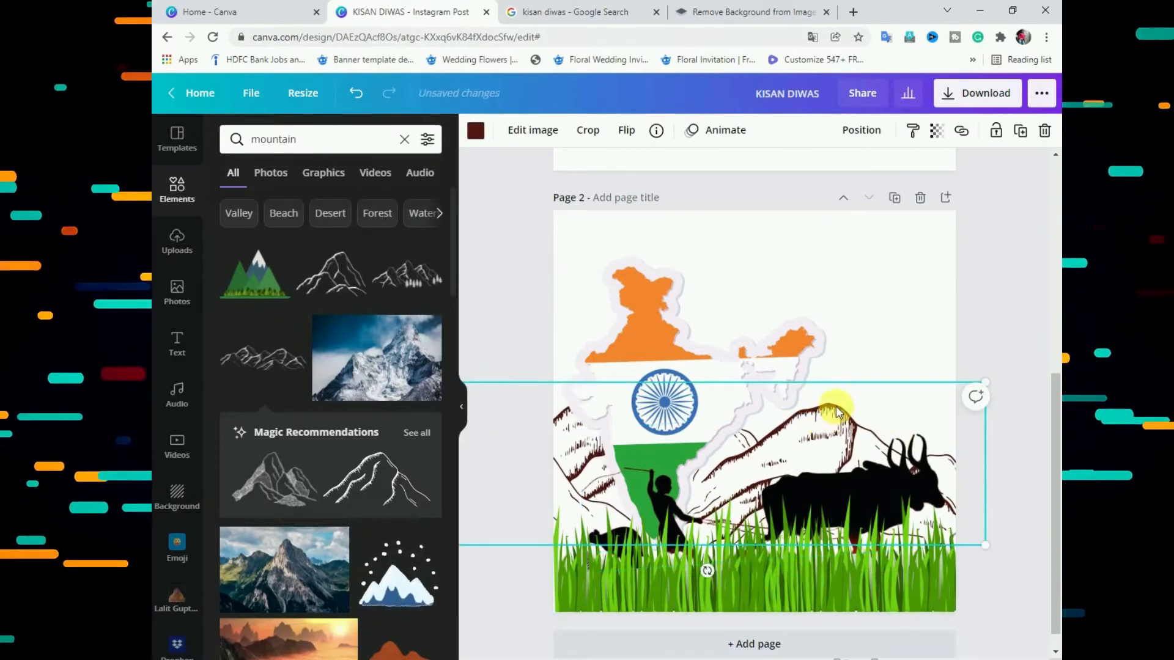
left_click_drag(837, 410, 847, 403)
- Raise the farmer-and-oxen silhouette and the India map slightly above the grass
left_click(807, 521)
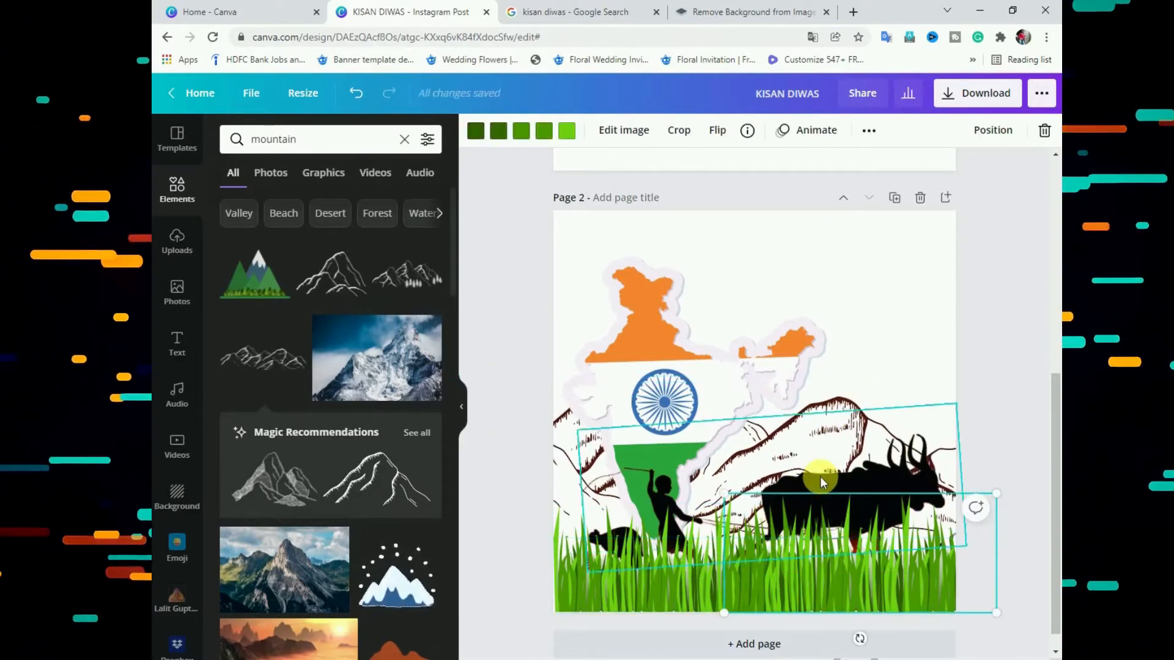
left_click_drag(820, 483, 828, 474)
left_click_drag(670, 304, 672, 299)
left_click(819, 232)
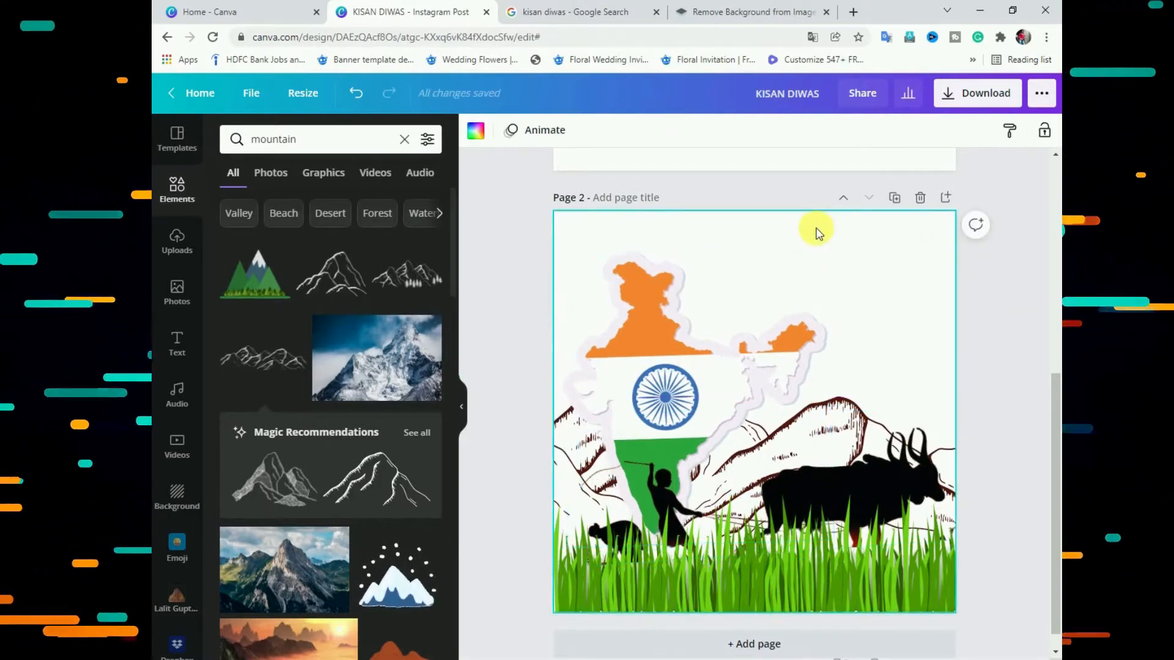
- Recolour the farmer-and-oxen silhouette purple with a Photogenic filter from the Colour Pop group
left_click(866, 487)
left_click(497, 130)
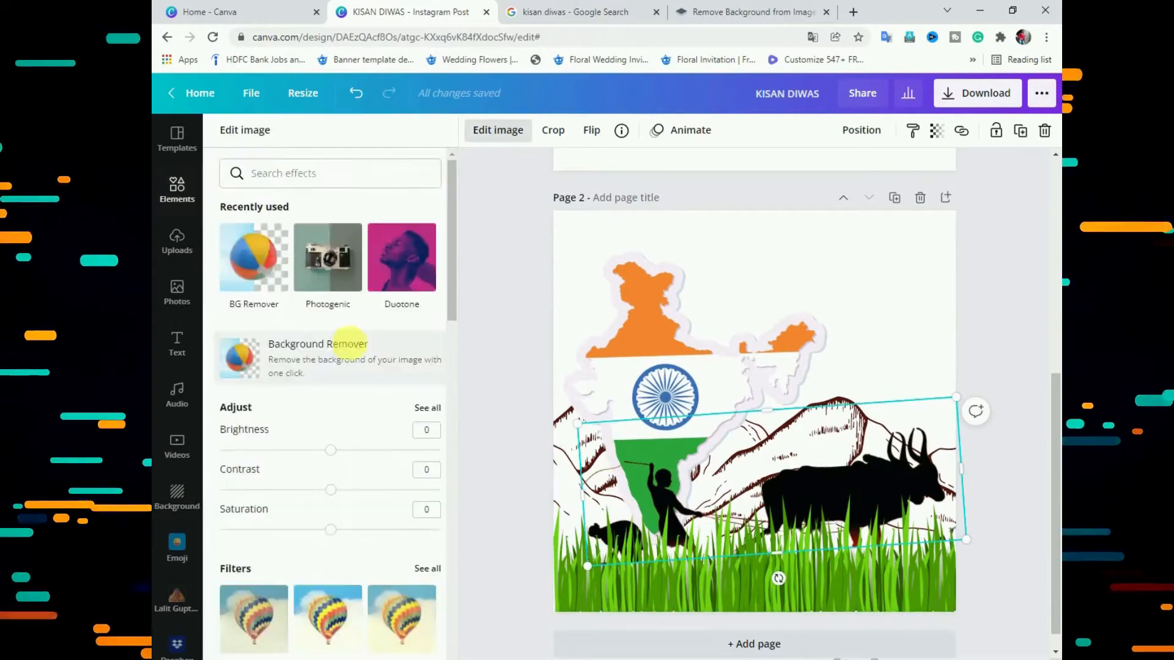
scroll(366, 349, "down", 10)
left_click(428, 336)
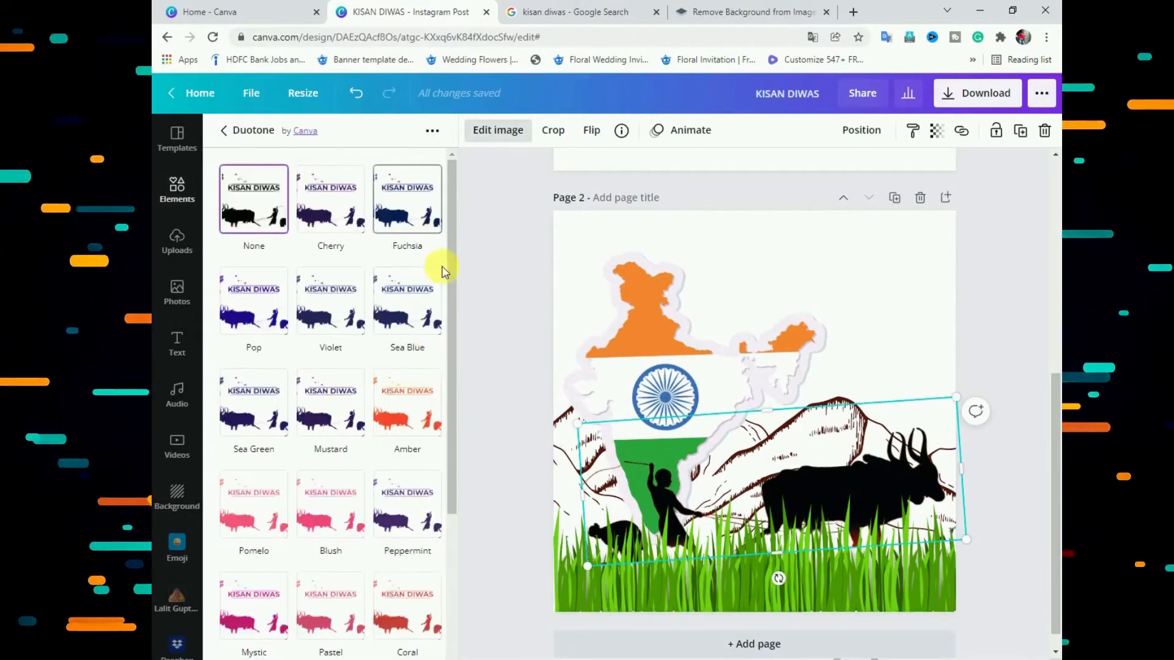
left_click(223, 131)
scroll(400, 343, "down", 5)
scroll(419, 354, "up", 8)
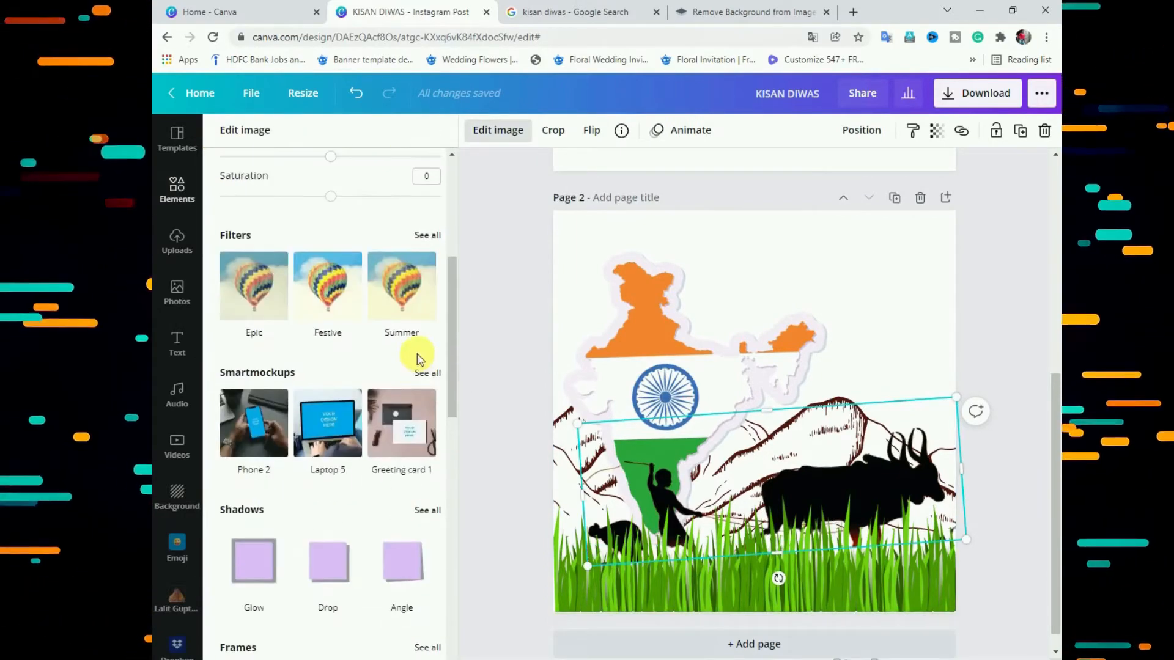
scroll(417, 354, "down", 8)
left_click(427, 426)
scroll(419, 406, "down", 10)
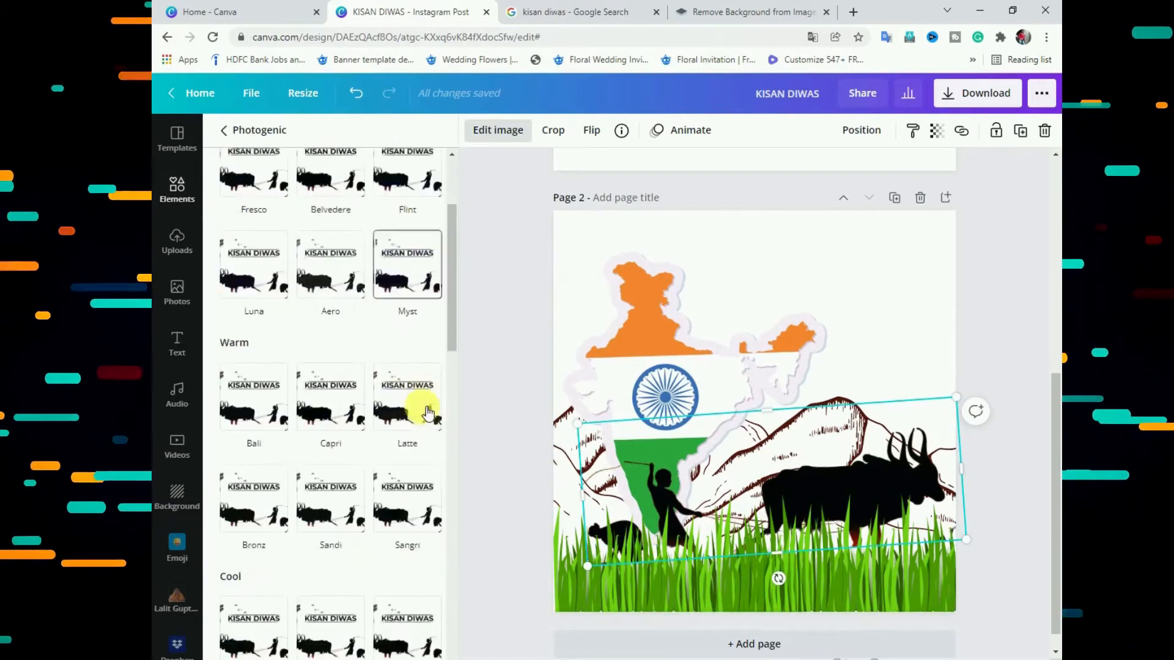
left_click(242, 642)
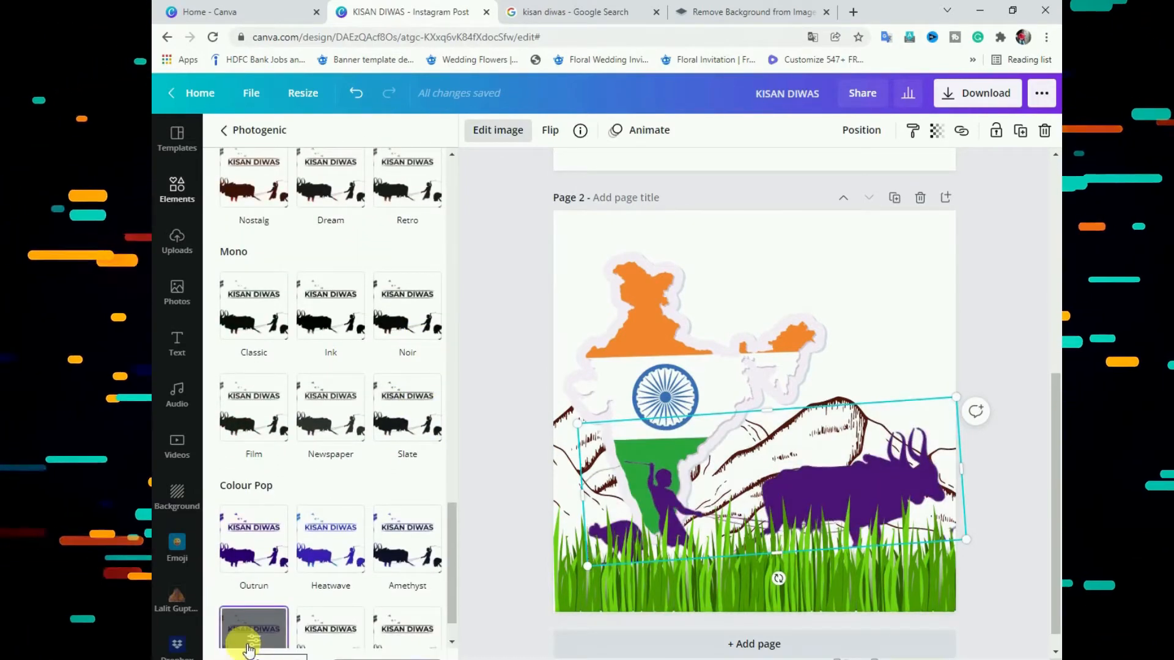
left_click(985, 288)
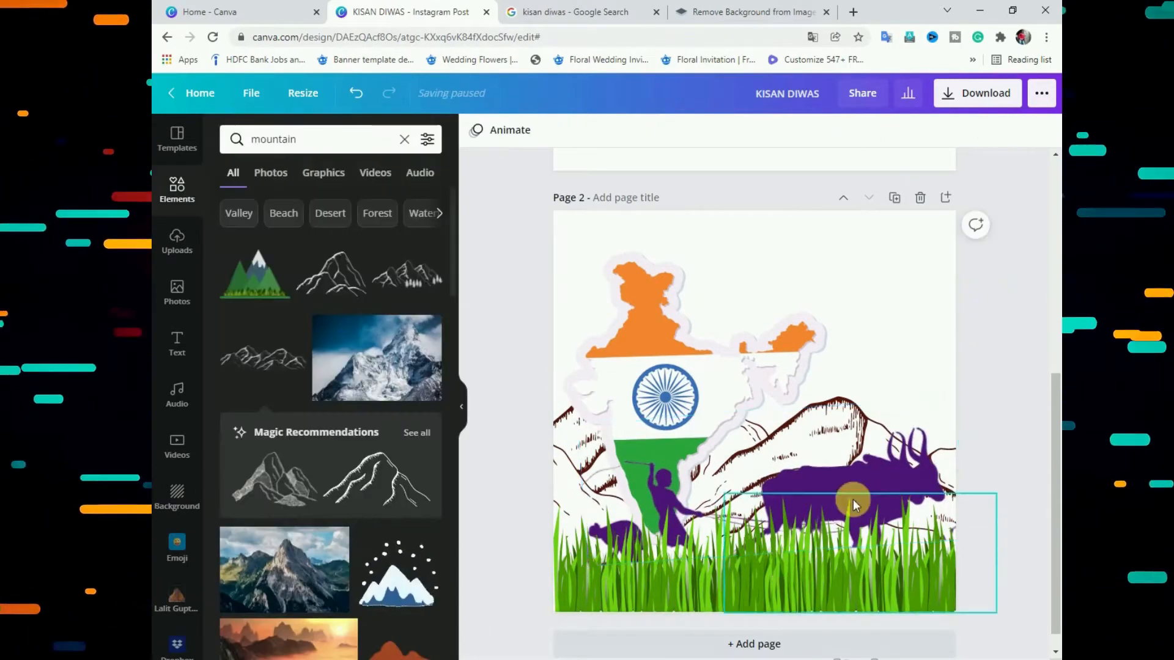
left_click(724, 330)
left_click(850, 244)
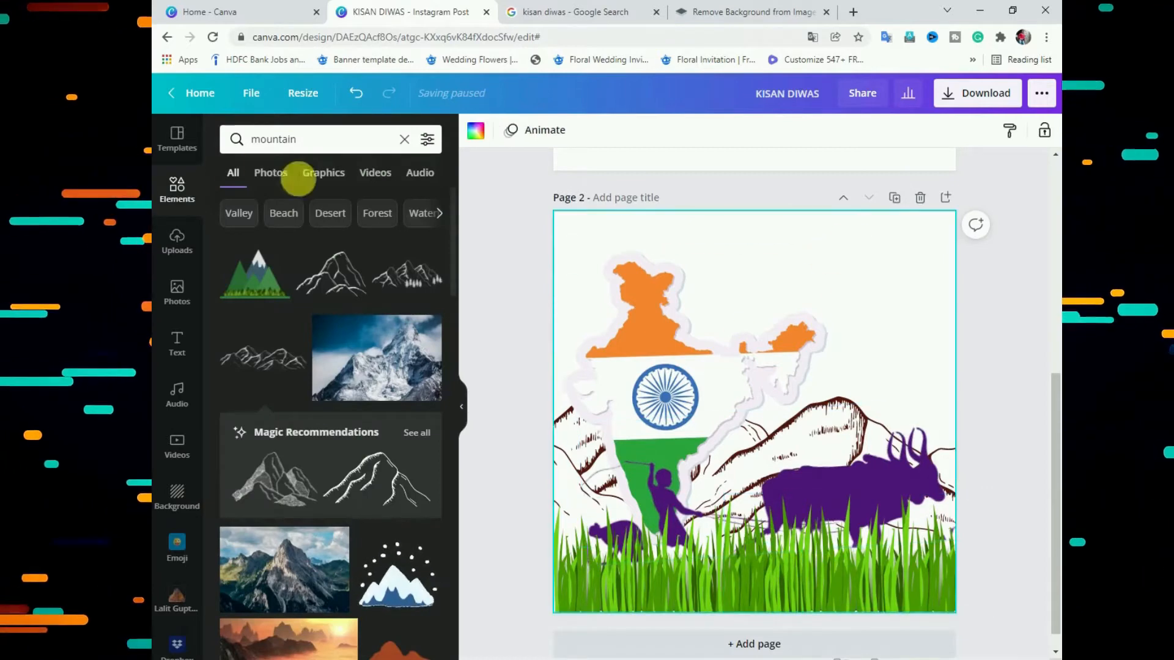
- Add a heading reading "India" and place it in the page's upper-right corner beside the map
left_click(178, 340)
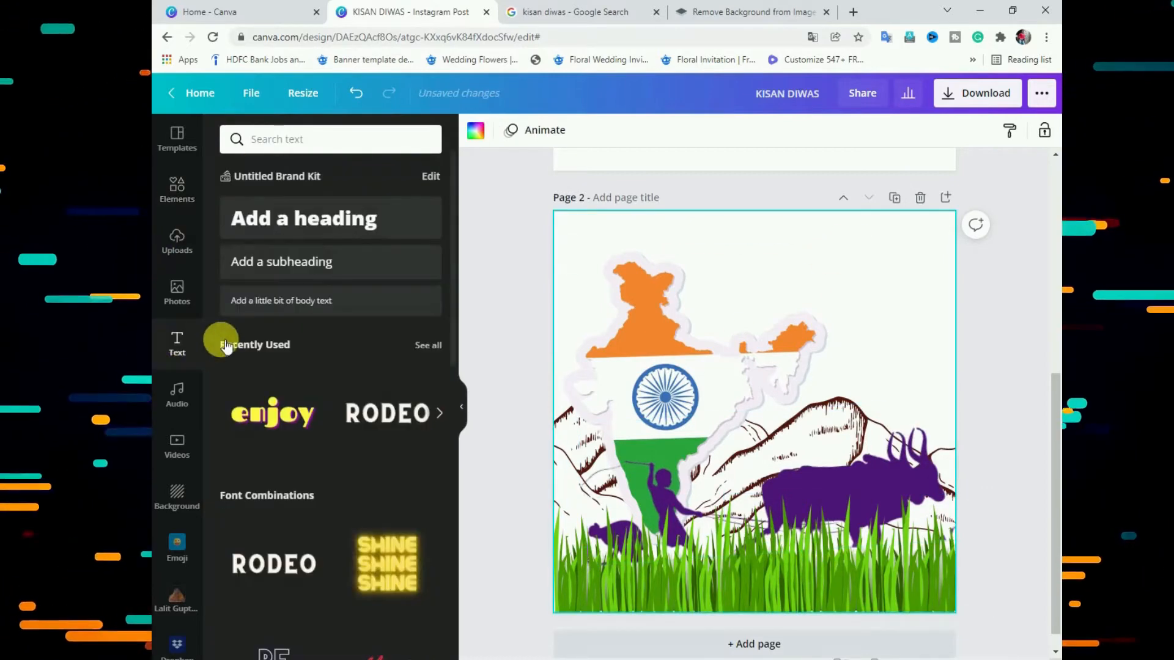
left_click(326, 219)
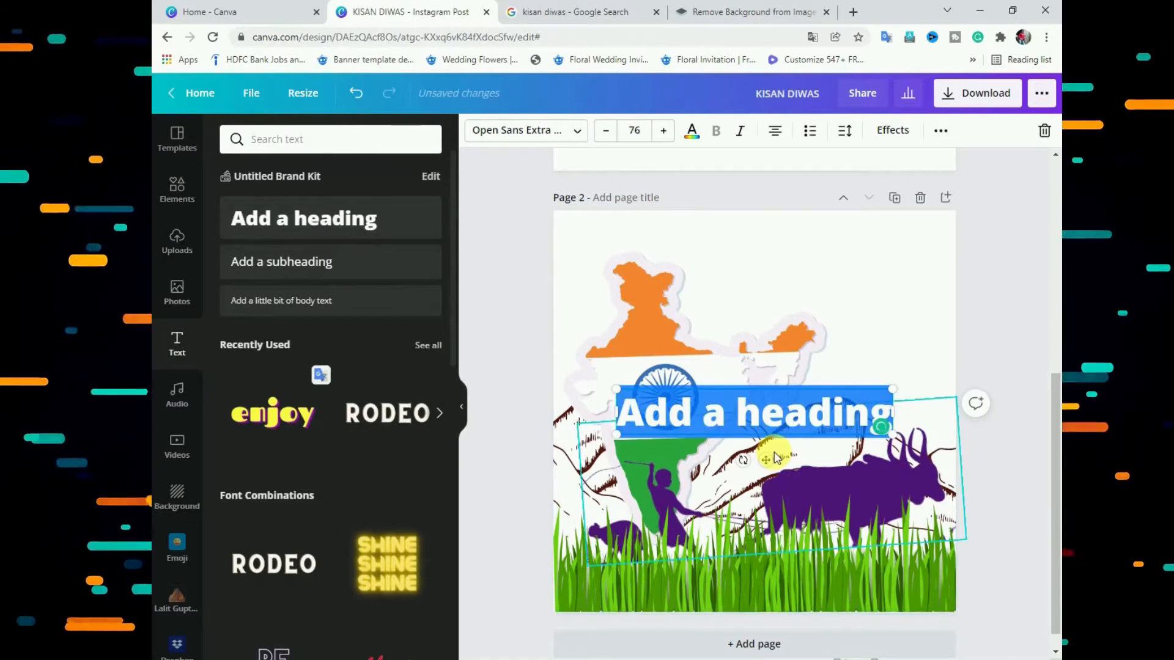
type("i")
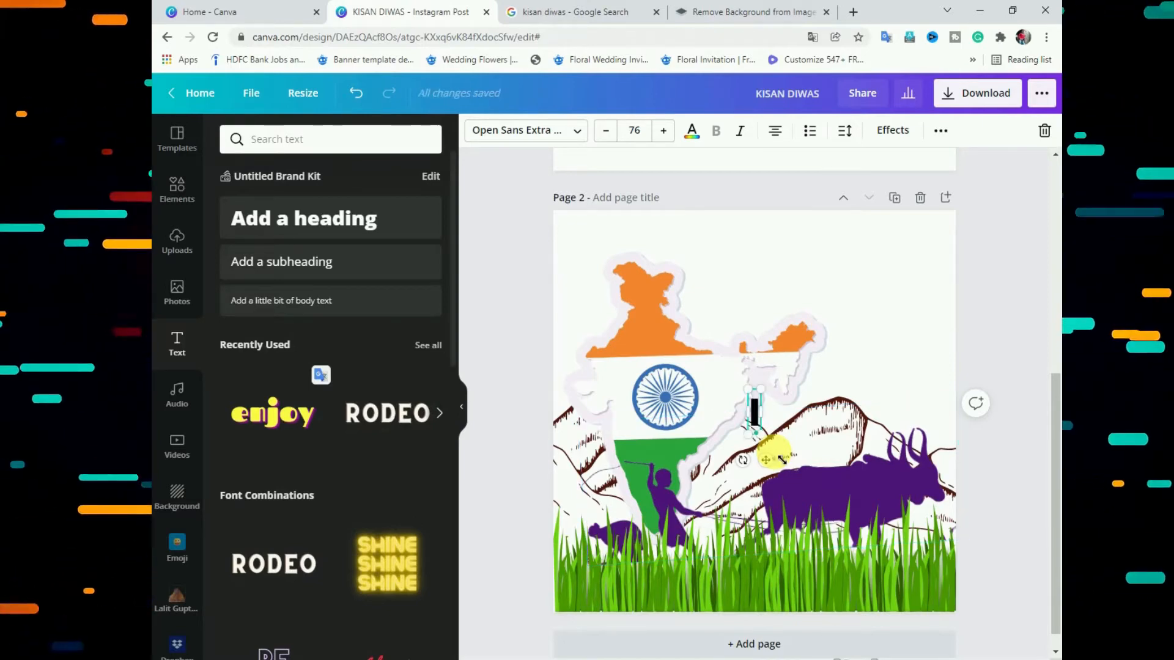
type("dia")
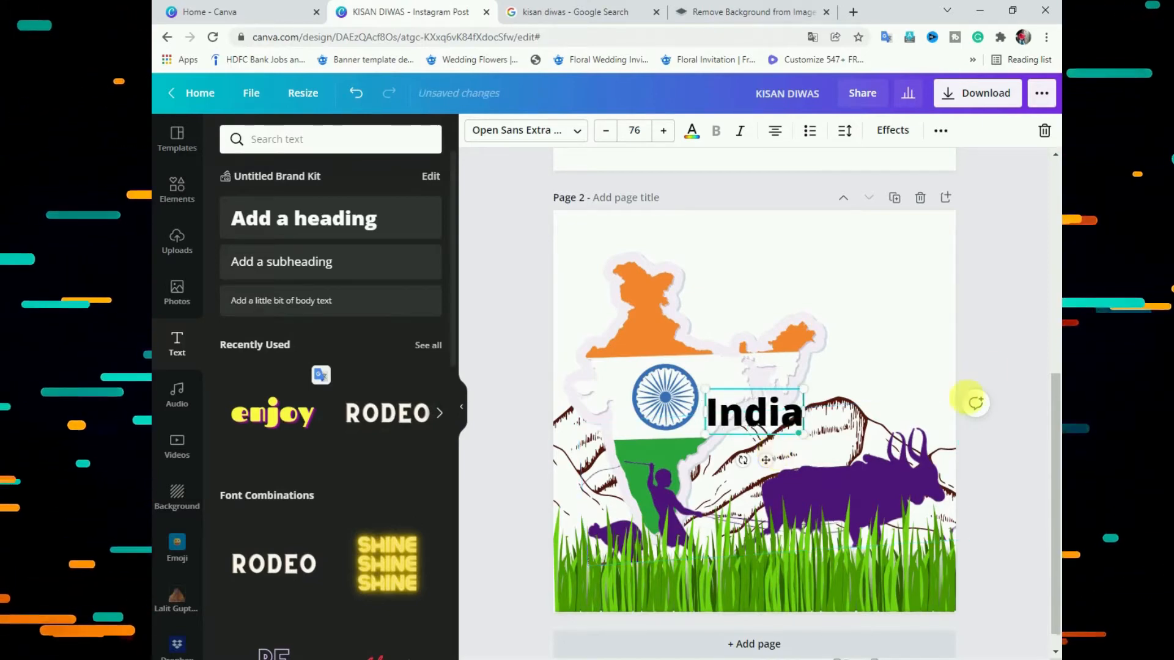
left_click_drag(765, 416, 887, 269)
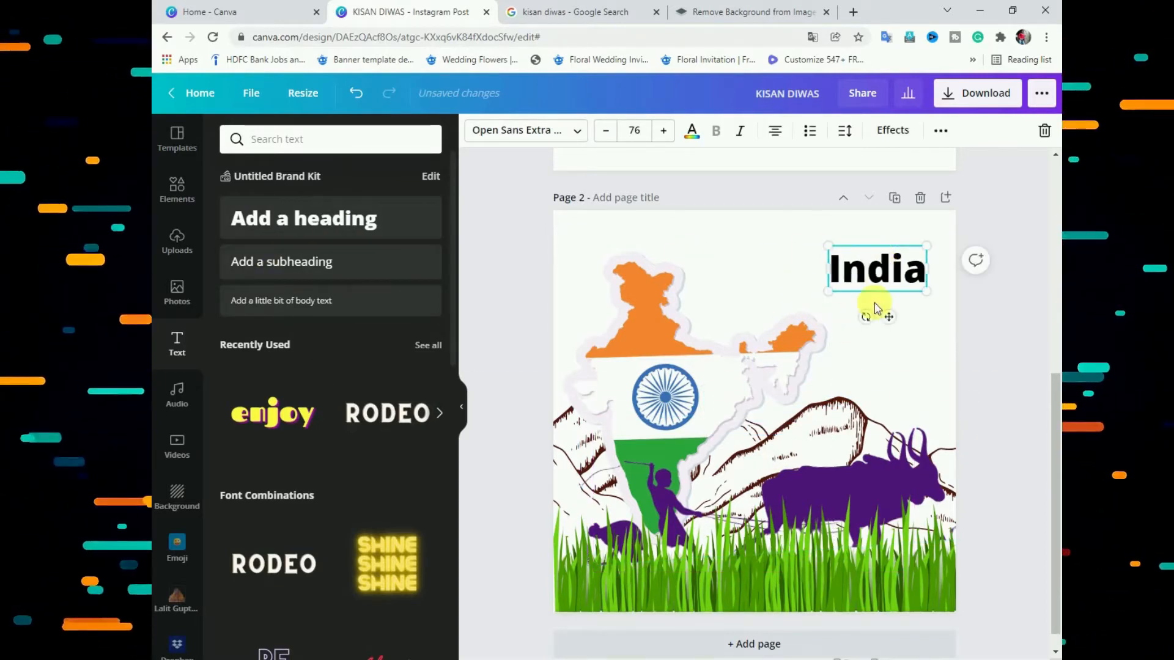
- Duplicate the "India" heading, change the copy's text to "Celebrating" and widen its box to fit on one line
key("ctrl+d")
double_click(881, 336)
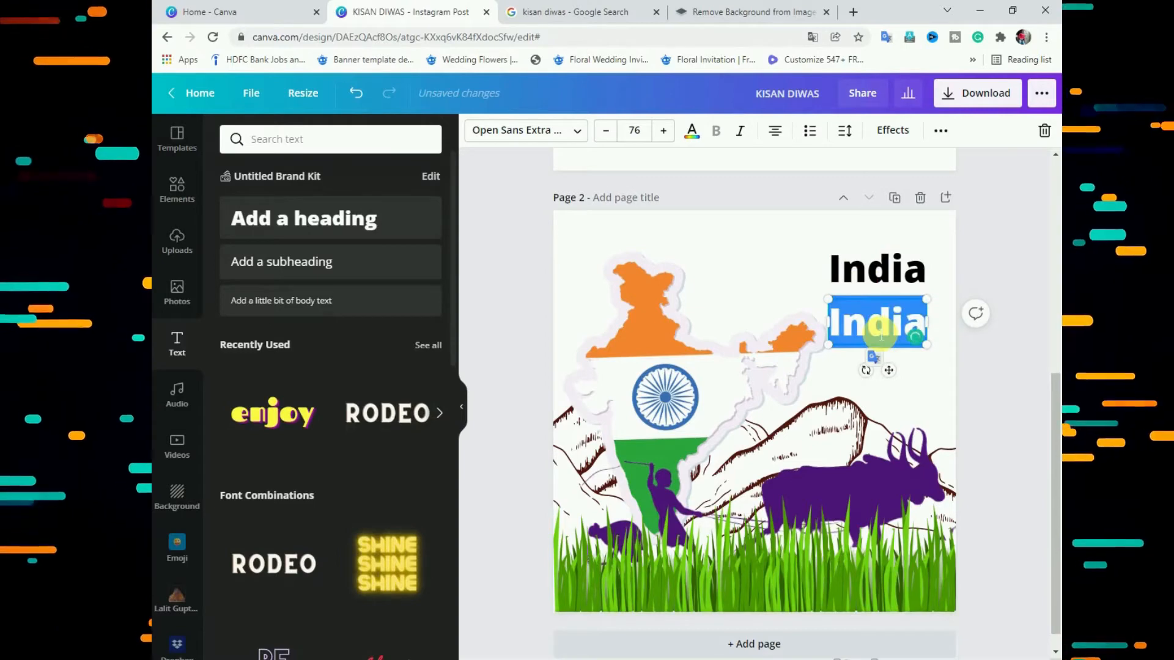
key("BackSpace")
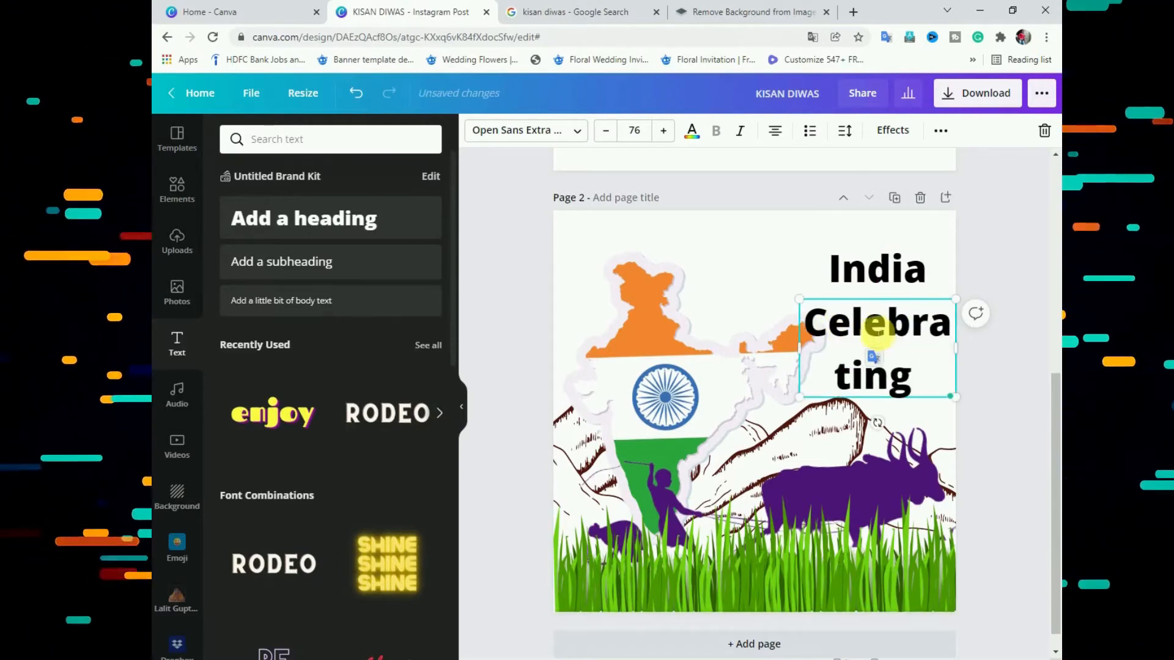
left_click_drag(800, 349, 698, 341)
key("Escape")
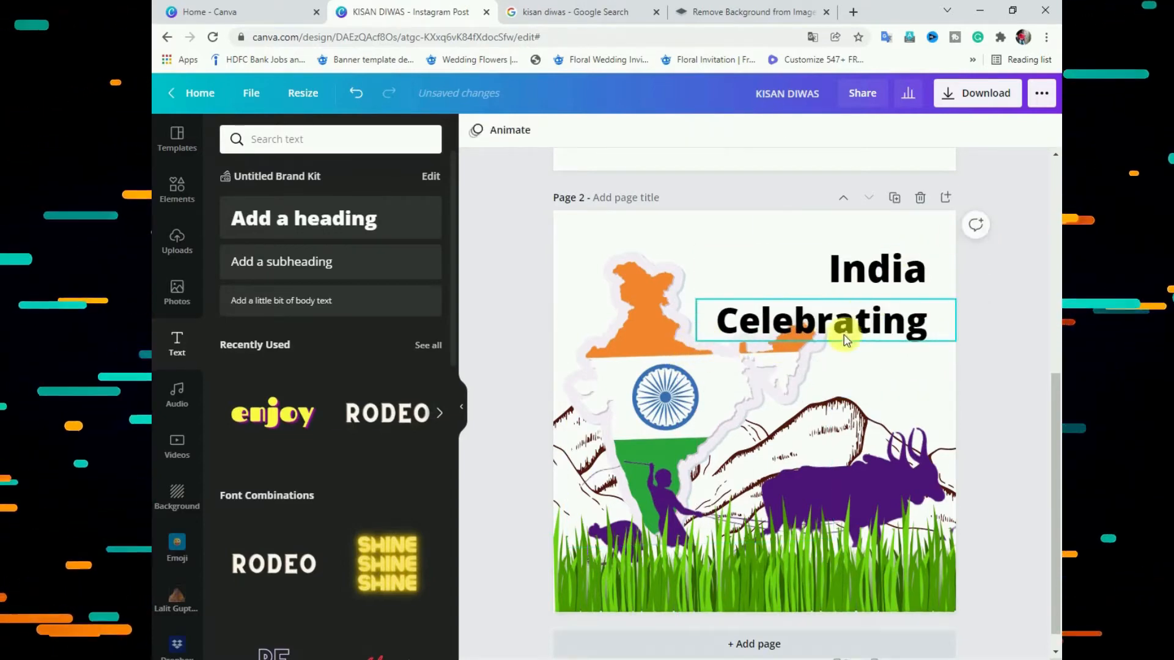
- Make two copies of "Celebrating" beneath it and change their text to "DIWAS" and, below that, "KISAN"
left_click_drag(846, 340, 835, 410)
double_click(859, 407)
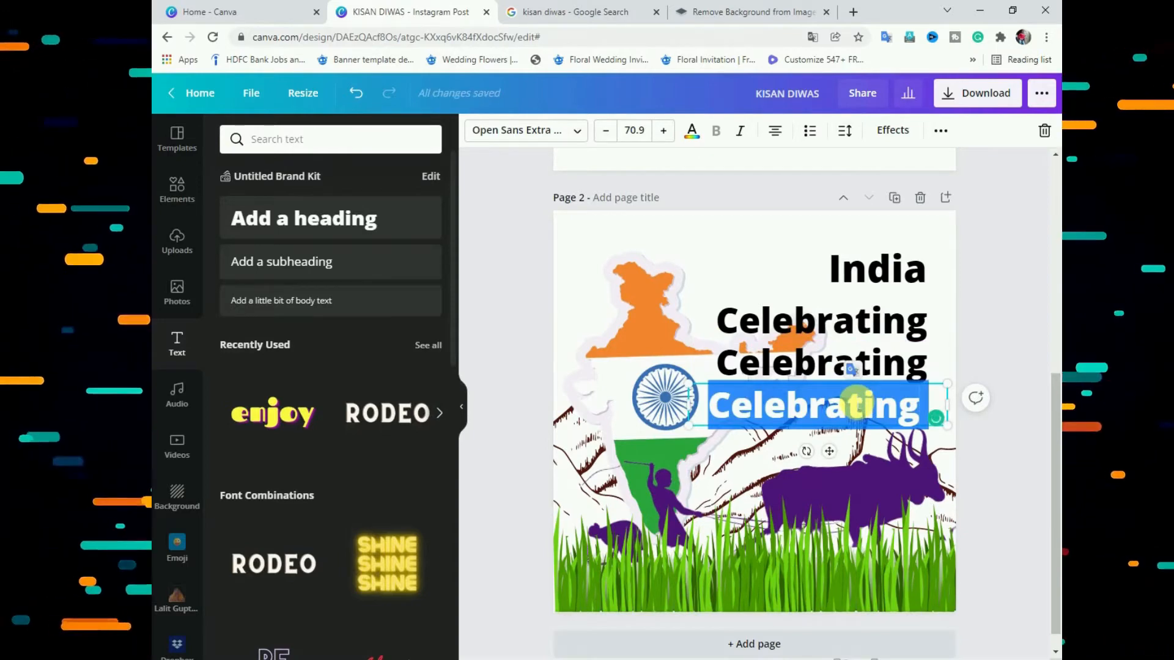
type("KISAN")
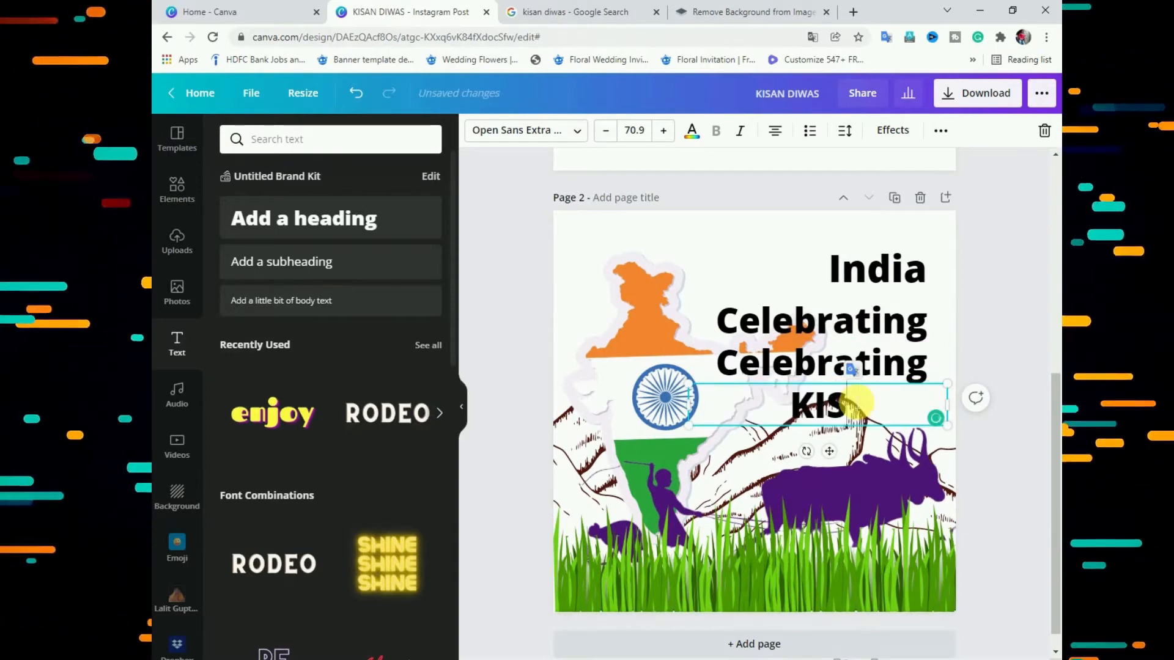
double_click(826, 364)
type("DIWAS")
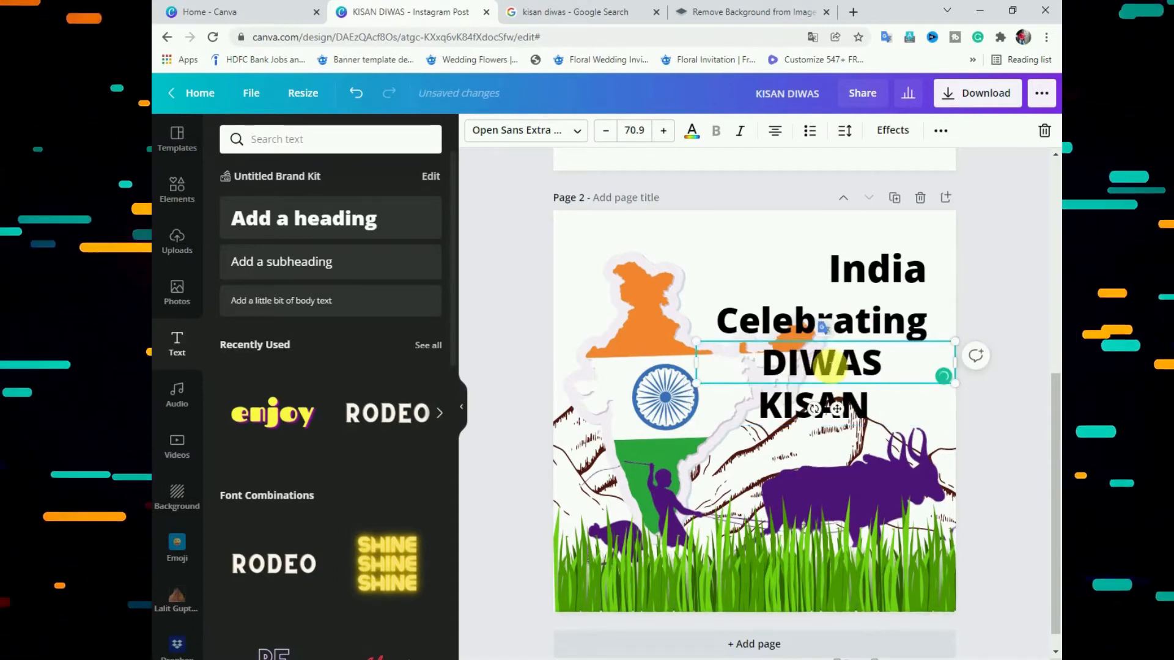
- Raise "India" slightly, move "Celebrating" up beneath it and shrink "Celebrating" to size 44.9
left_click_drag(905, 268, 905, 251)
left_click(734, 321)
left_click_drag(827, 322, 838, 300)
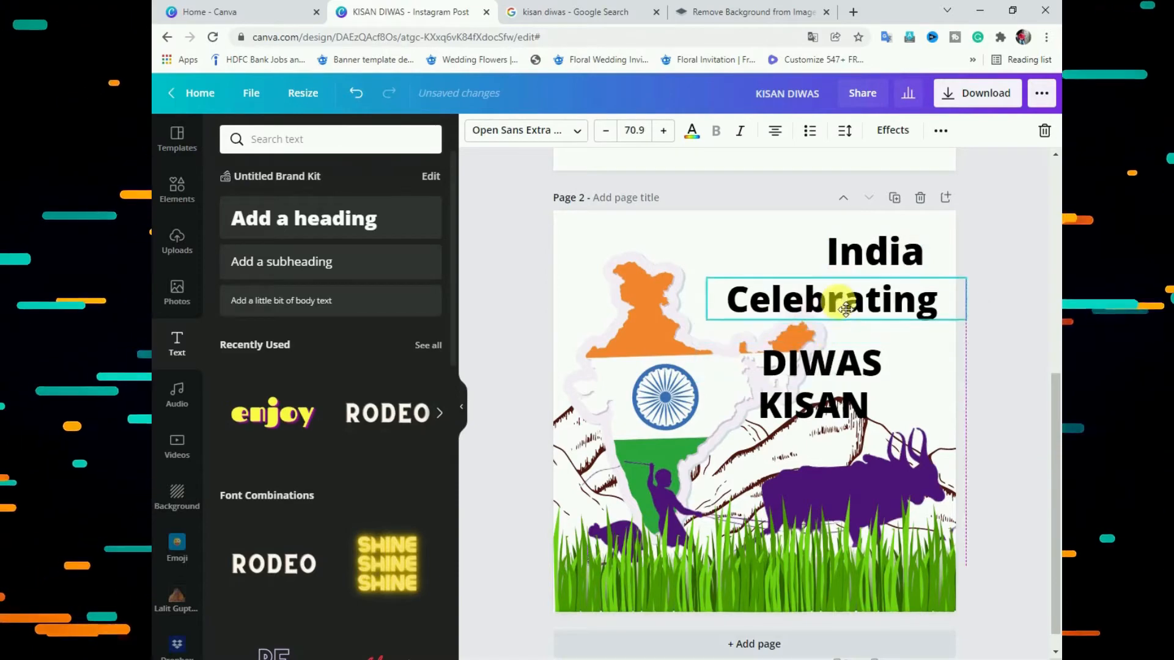
left_click_drag(709, 319, 802, 306)
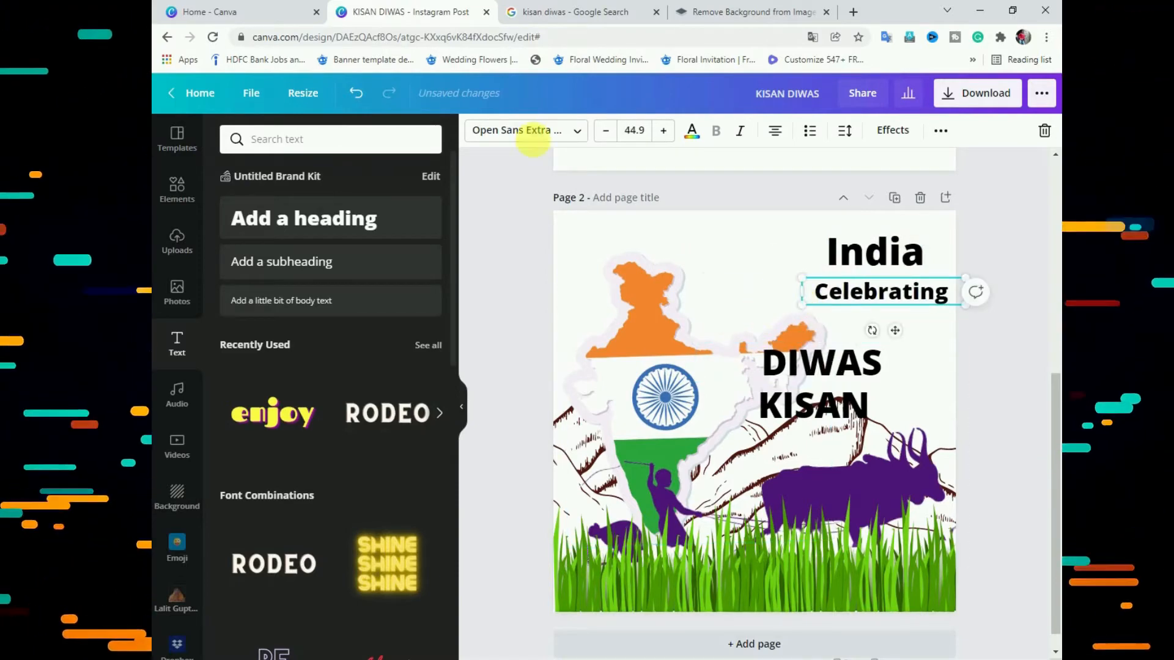
- Try the Alice and Belleza fonts on "Celebrating" and settle on Chloe
left_click(575, 134)
scroll(322, 265, "down", 5)
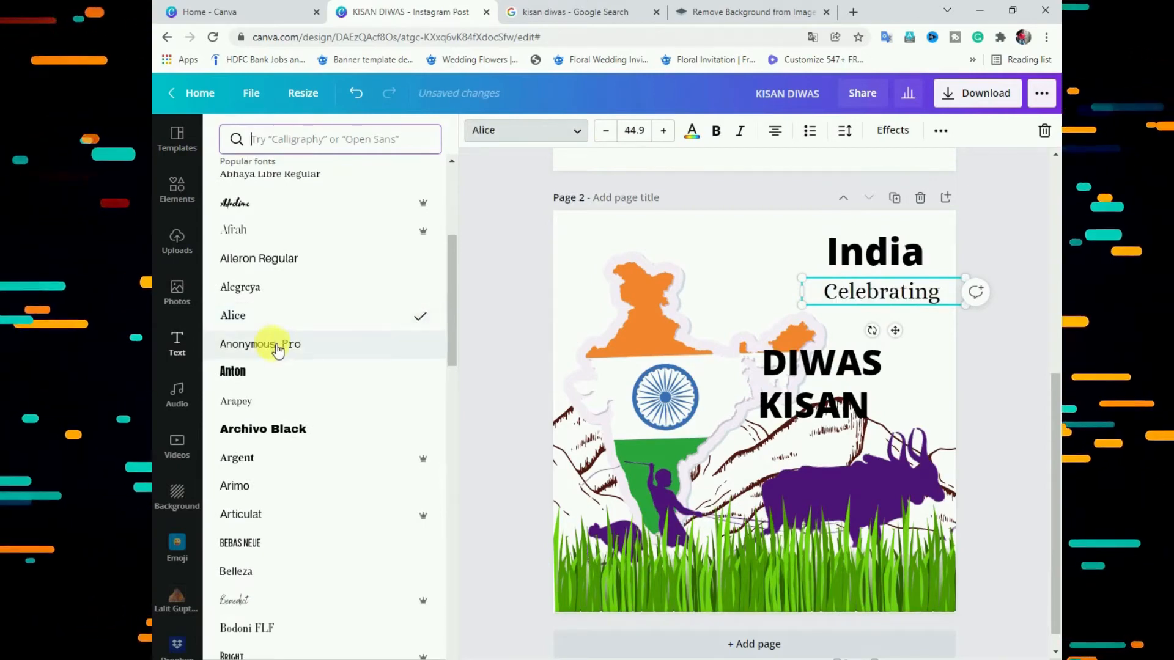
scroll(269, 361, "down", 4)
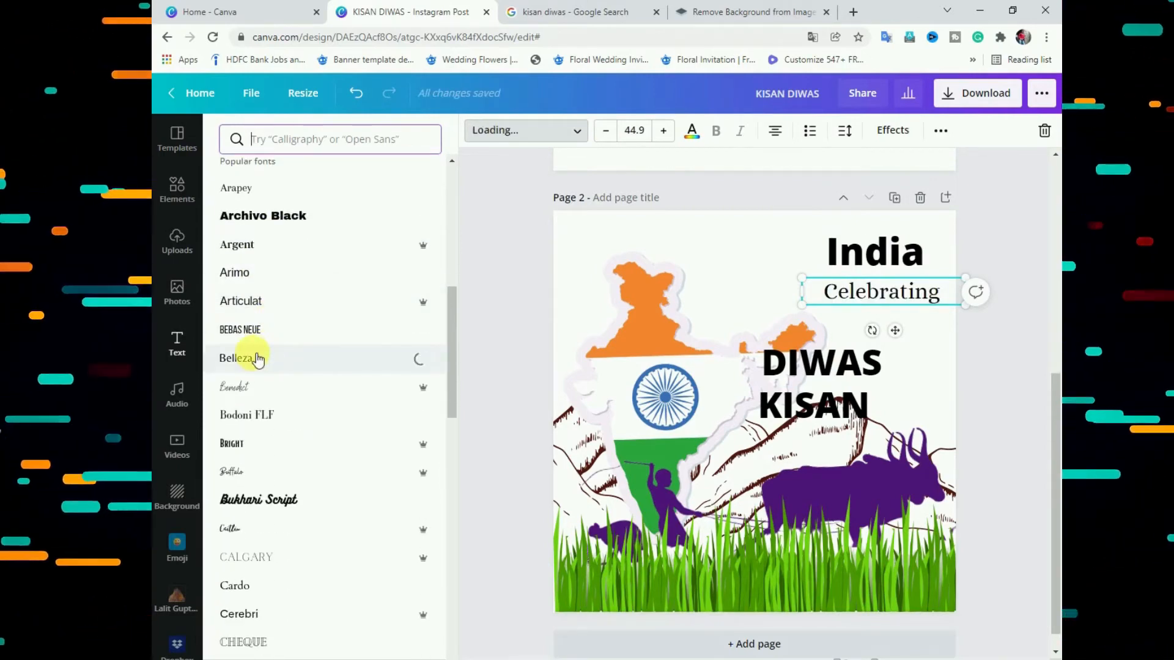
scroll(335, 327, "down", 5)
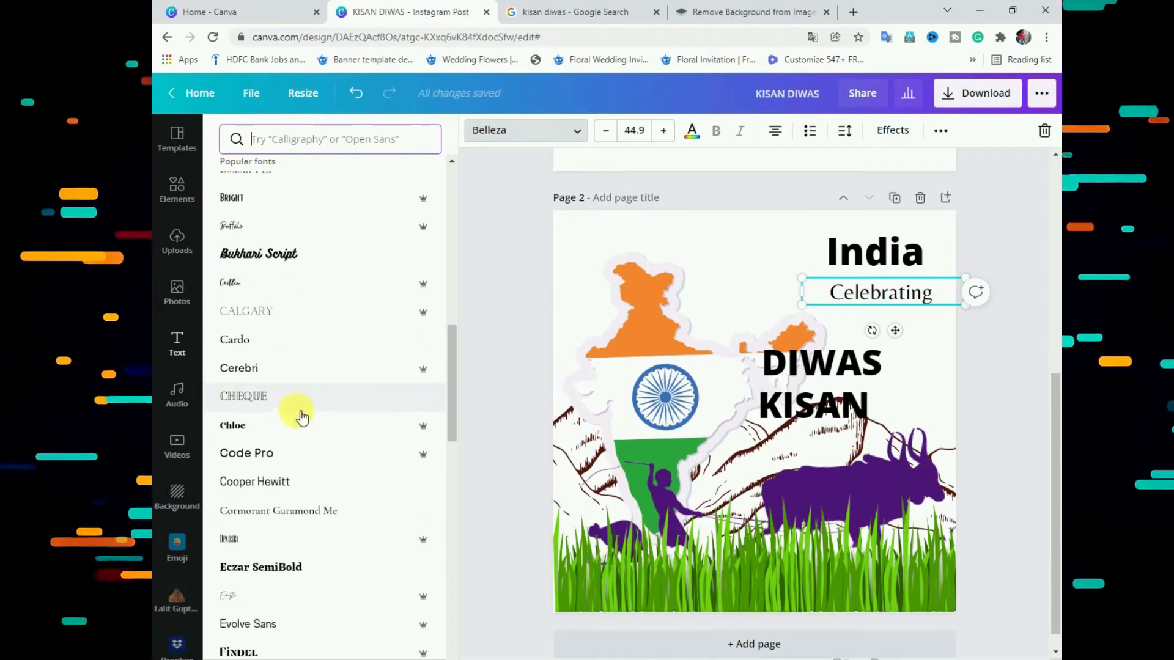
left_click(242, 395)
- Lower "Celebrating", move "DIWAS" aside next to "India" and place "KISAN" directly under "Celebrating"
left_click_drag(901, 290, 905, 327)
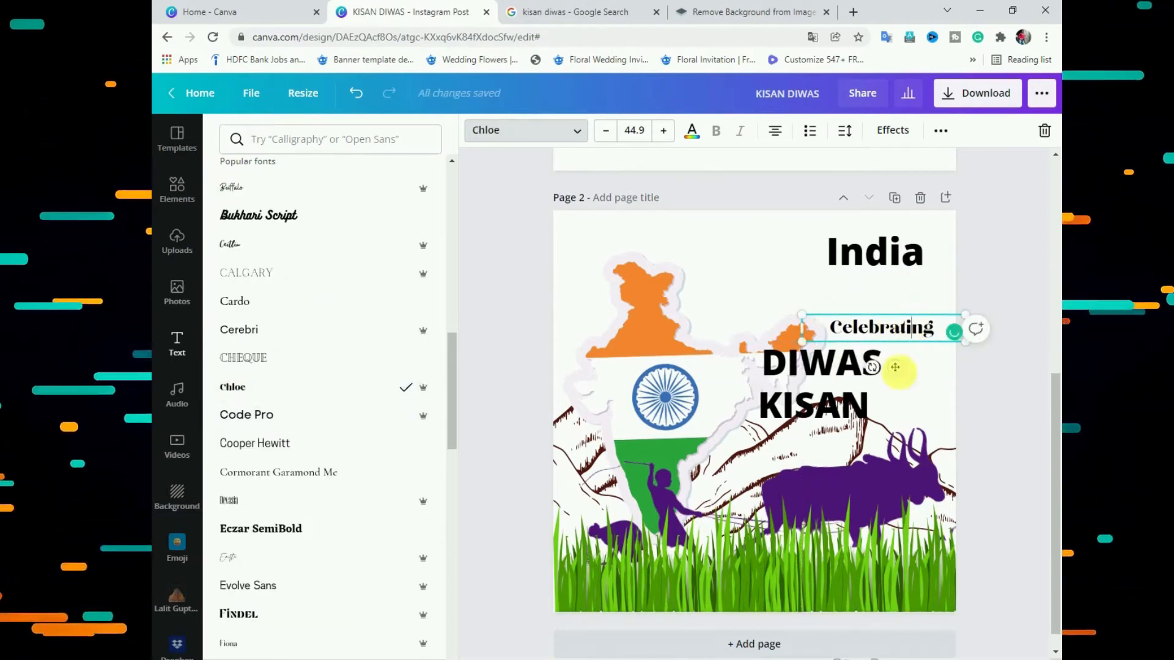
left_click(837, 367)
left_click_drag(837, 367, 789, 296)
left_click_drag(845, 414, 916, 374)
- Set the font of both "KISAN" and "DIWAS" to Sunborn
left_click(561, 141)
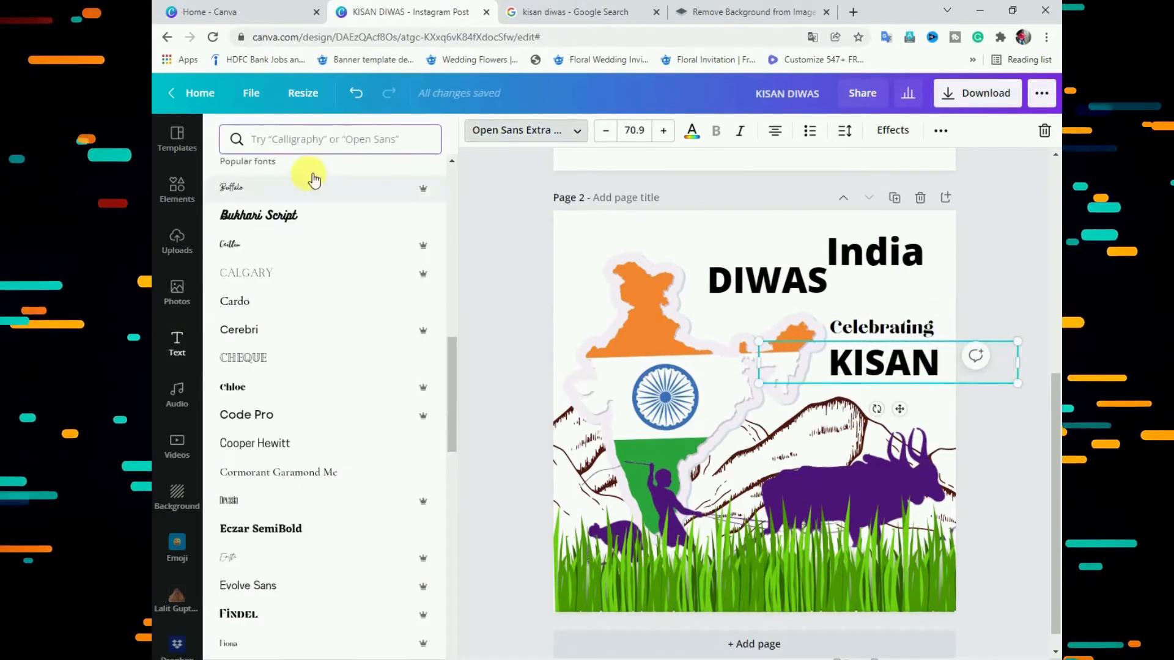
type("sub")
key("Return")
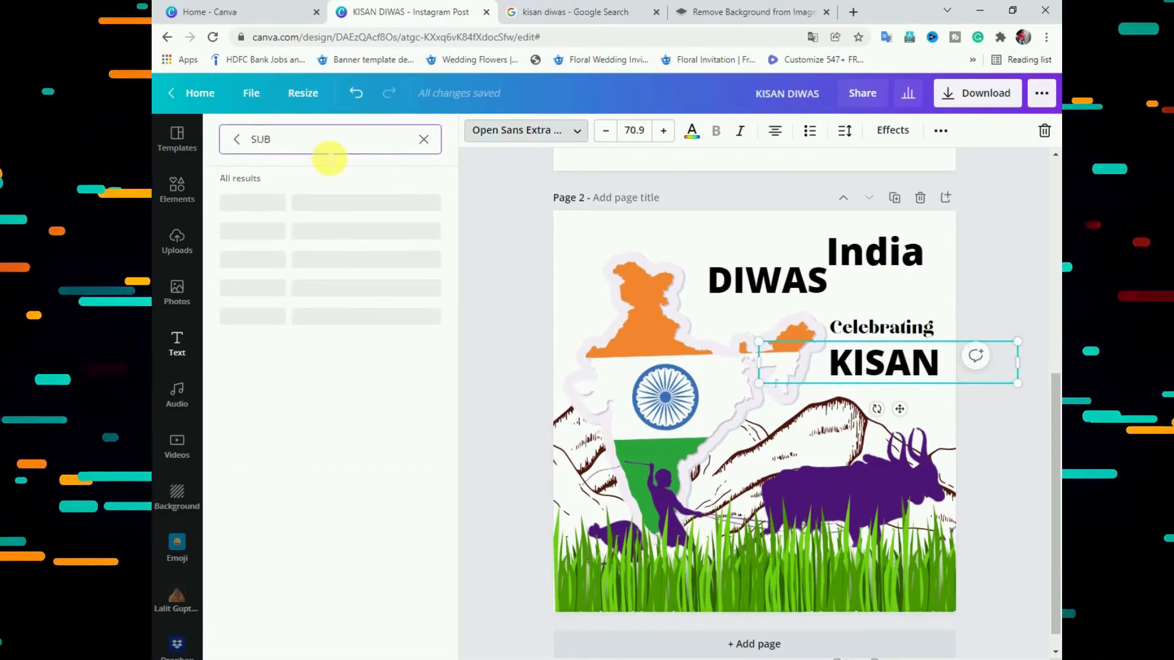
left_click(313, 286)
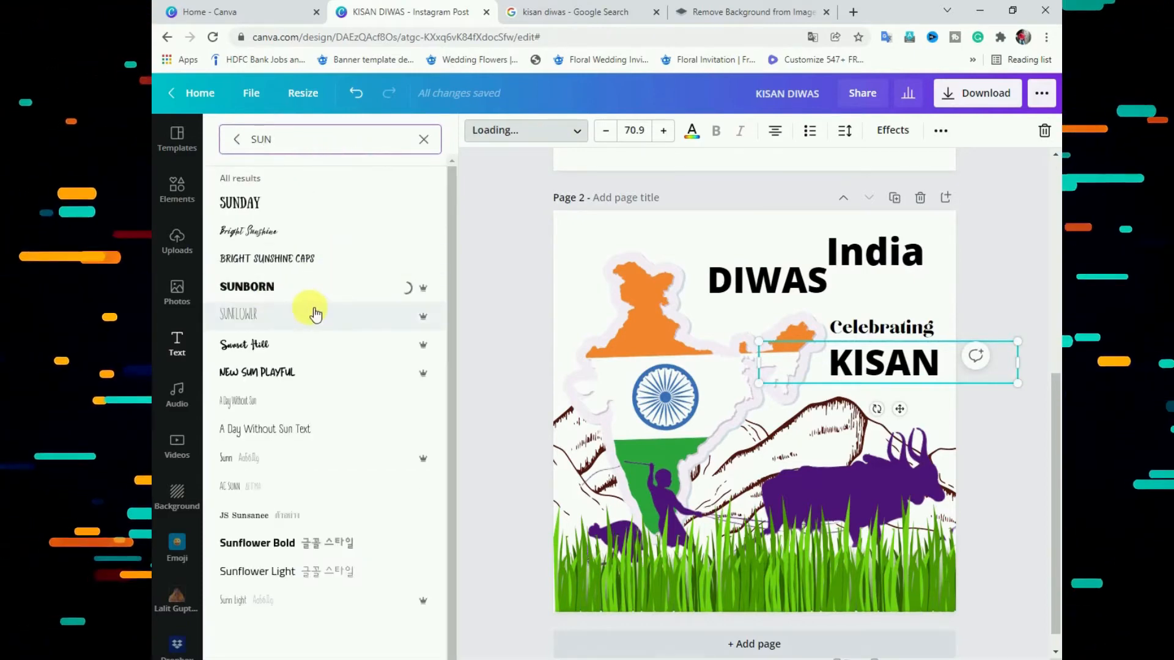
left_click(734, 281)
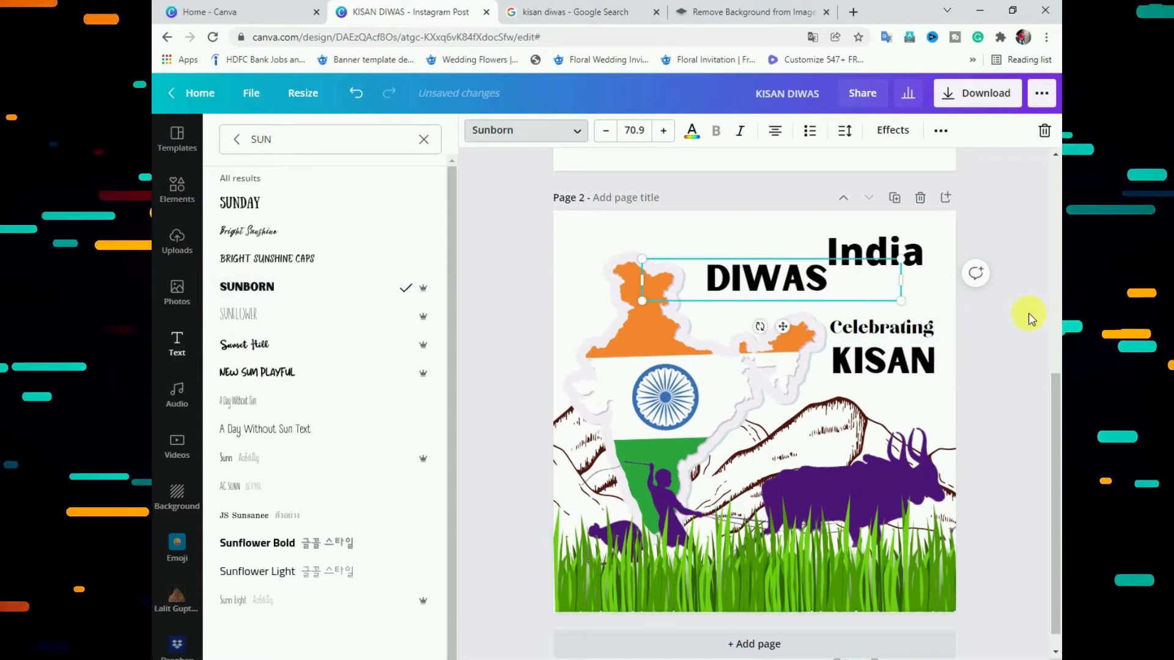
key("Escape")
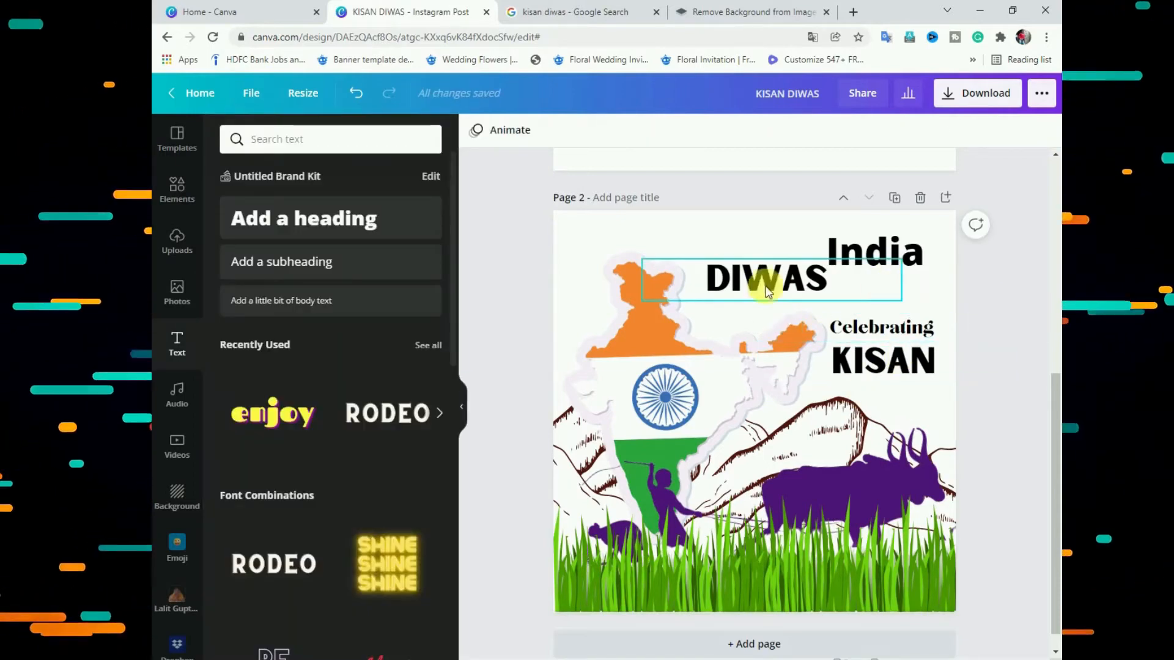
- Stack "Celebrating", "KISAN" and "DIWAS" closely beneath "India" on the page's right side
left_click_drag(764, 300, 776, 327)
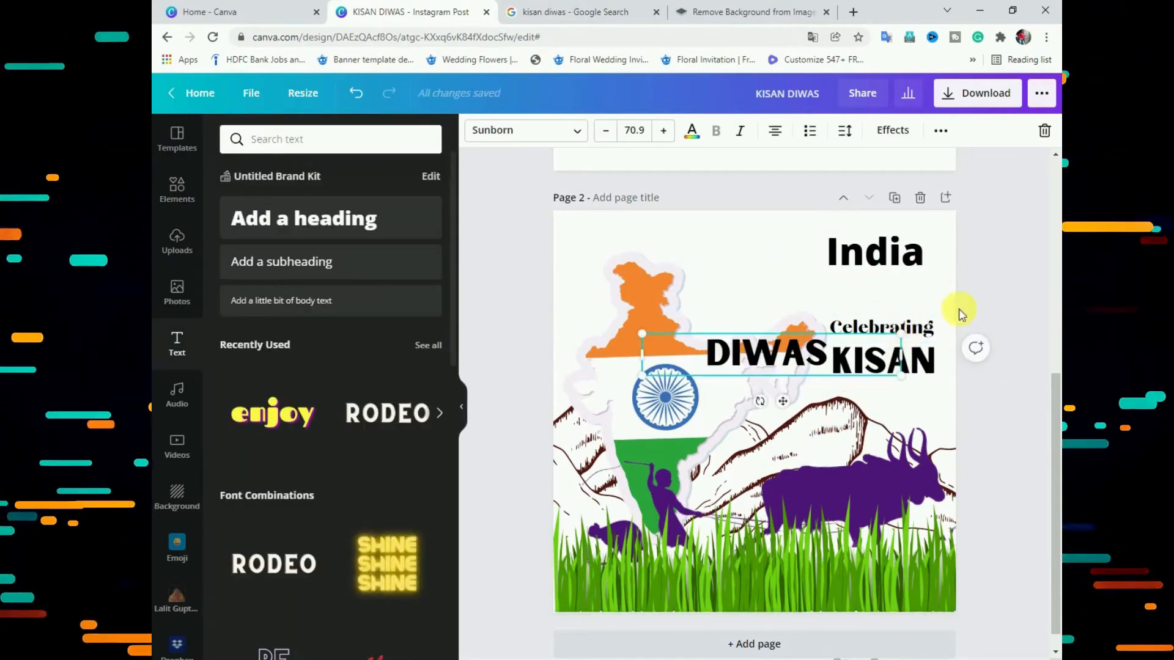
left_click_drag(880, 327, 878, 288)
left_click_drag(866, 358, 883, 326)
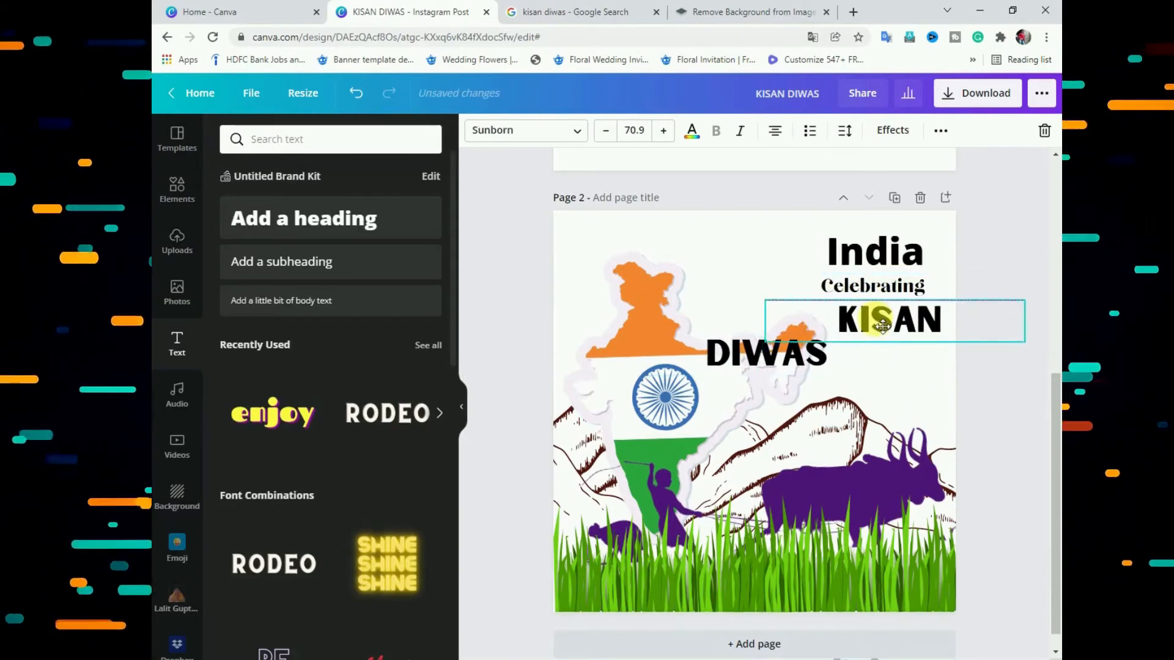
left_click_drag(748, 368, 883, 372)
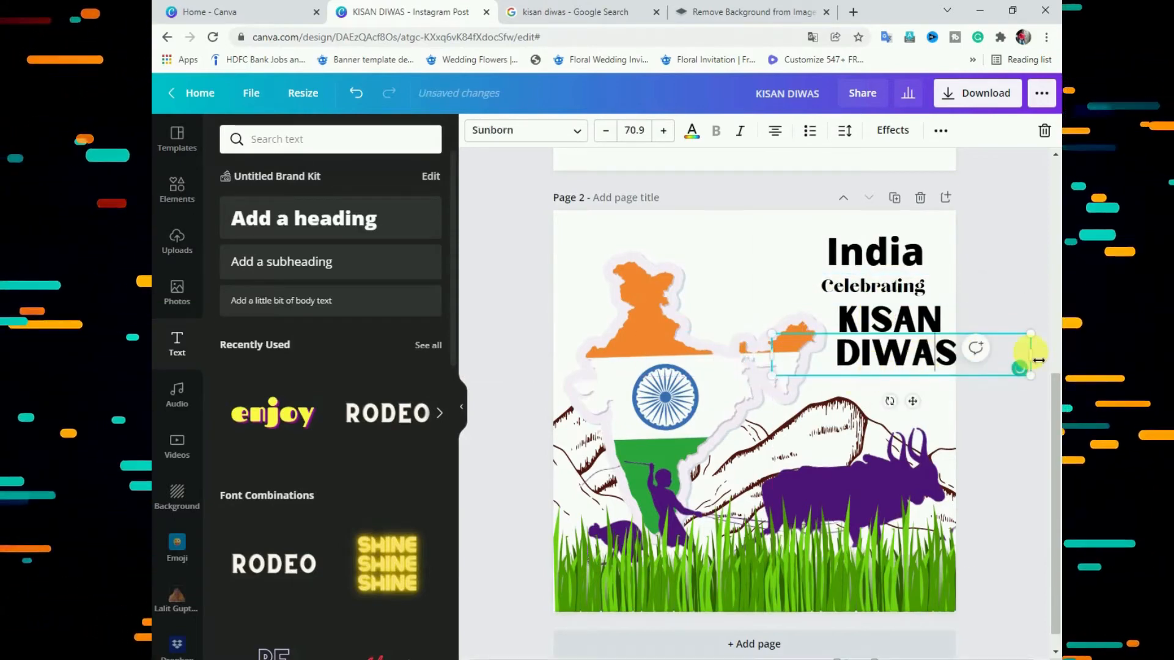
- Narrow the "KISAN" and "DIWAS" text boxes and align them under "India" at sizes 65.6 and 58.6
left_click_drag(1038, 360, 896, 361)
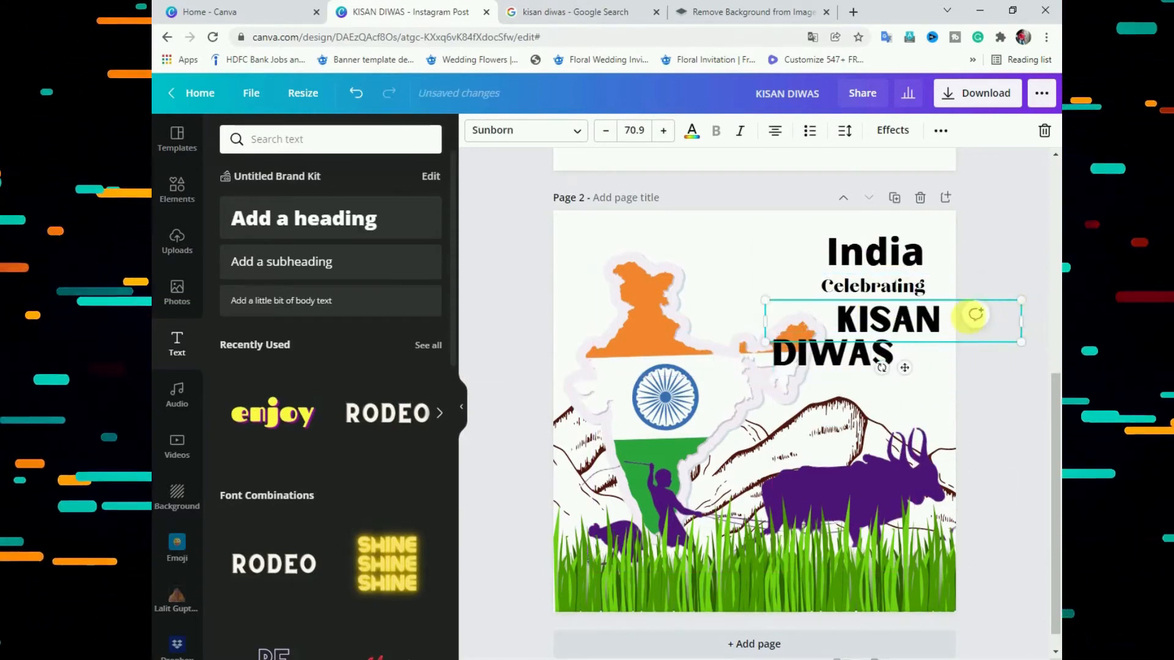
left_click_drag(1022, 321, 892, 379)
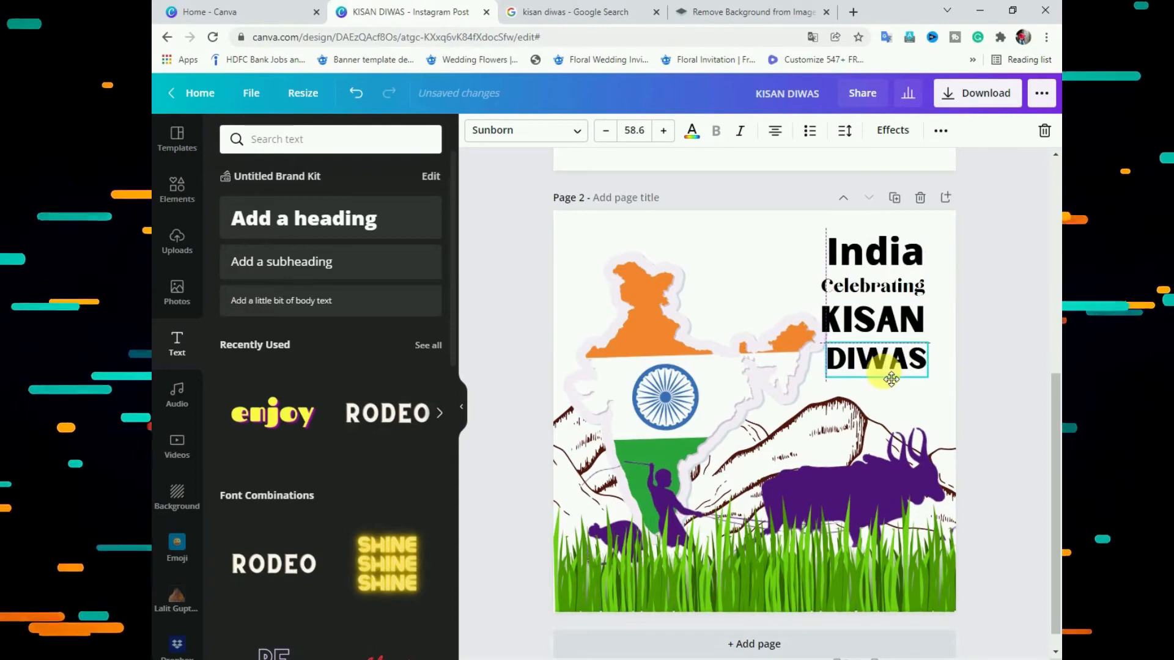
left_click(878, 320)
left_click_drag(929, 318, 936, 317)
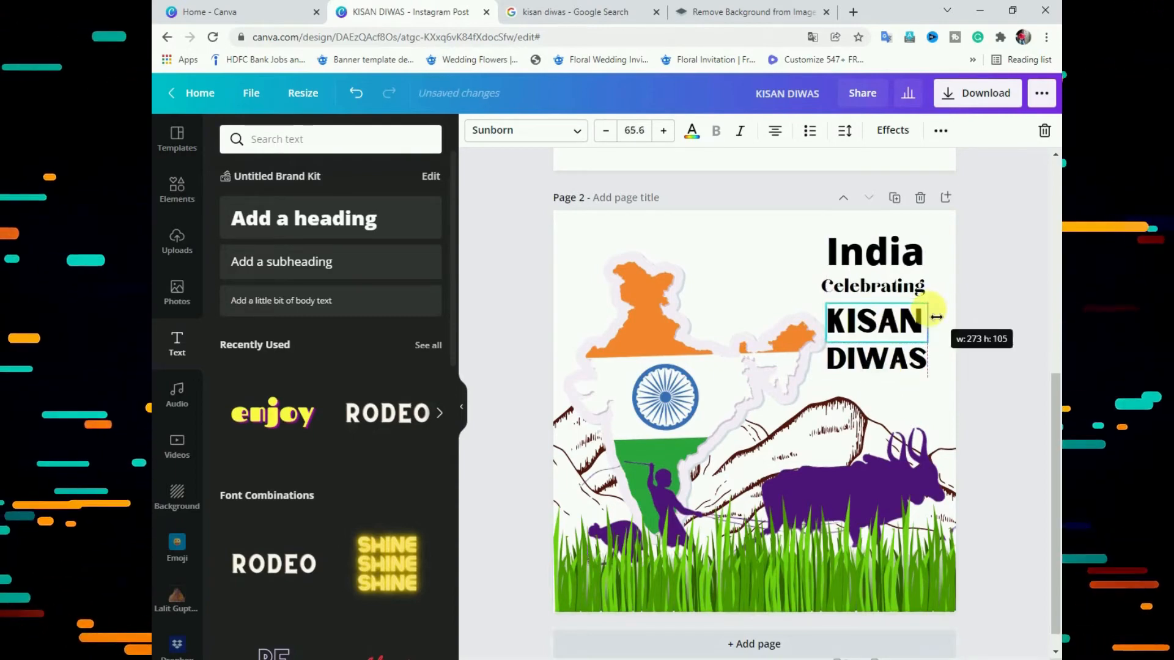
- Lower "KISAN" and "DIWAS" slightly to leave more space beneath "Celebrating"
left_click(938, 327)
left_click_drag(902, 358, 888, 338)
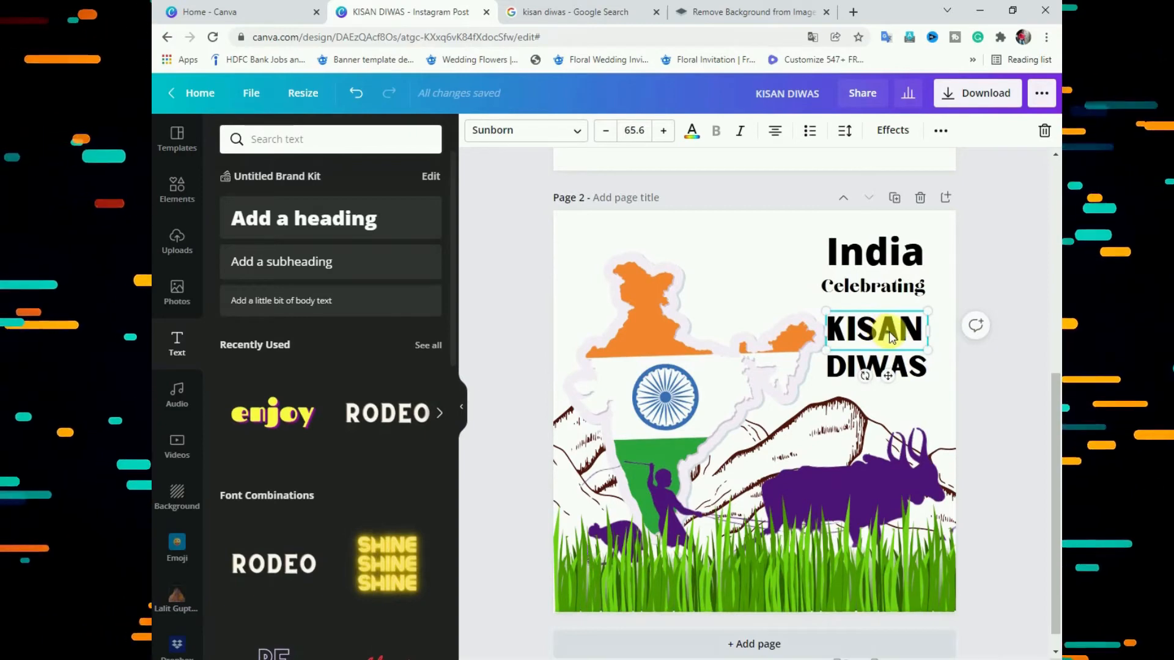
left_click(900, 353)
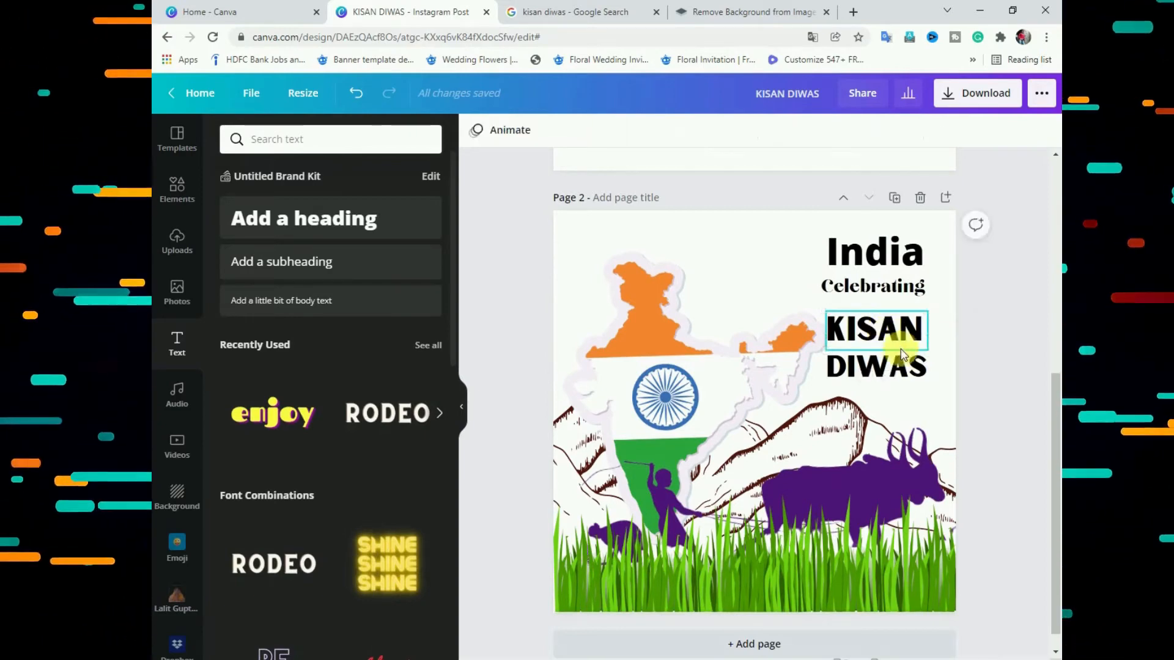
left_click(886, 333)
left_click_drag(890, 372, 890, 379)
left_click(861, 324)
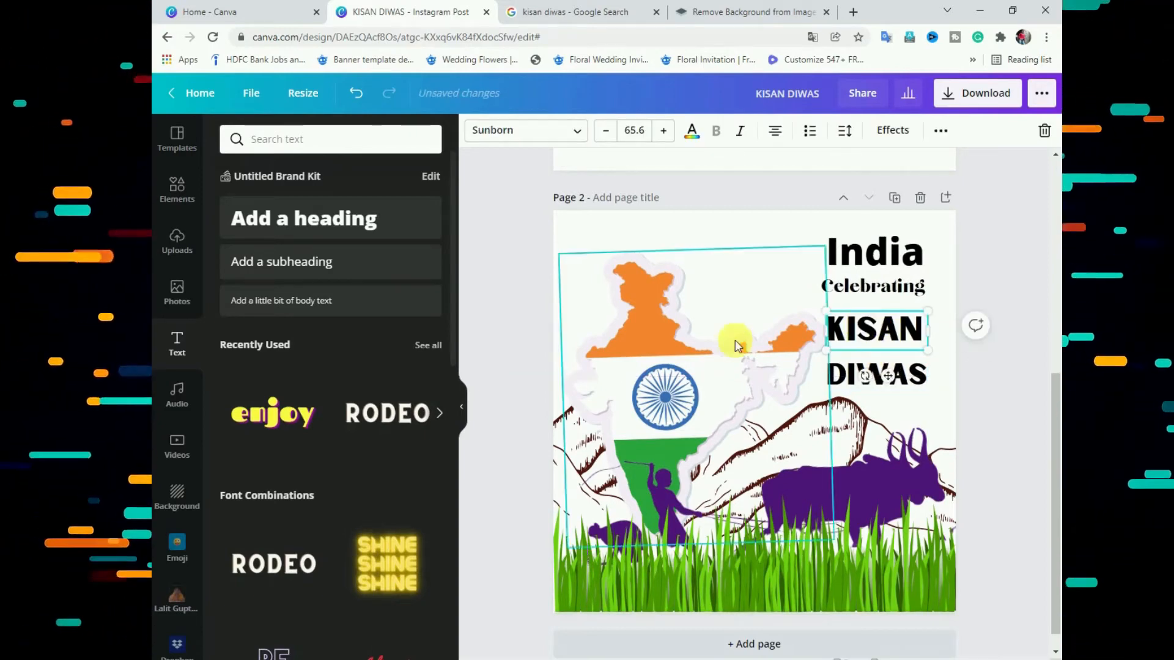
- Shrink the India map slightly and shift it up, clear of the title text
left_click(735, 340)
left_click_drag(820, 247, 811, 257)
left_click_drag(694, 342, 695, 331)
- Even out the title spacing by nudging "DIWAS" up towards "KISAN" and "Celebrating" slightly down
left_click_drag(865, 371, 865, 365)
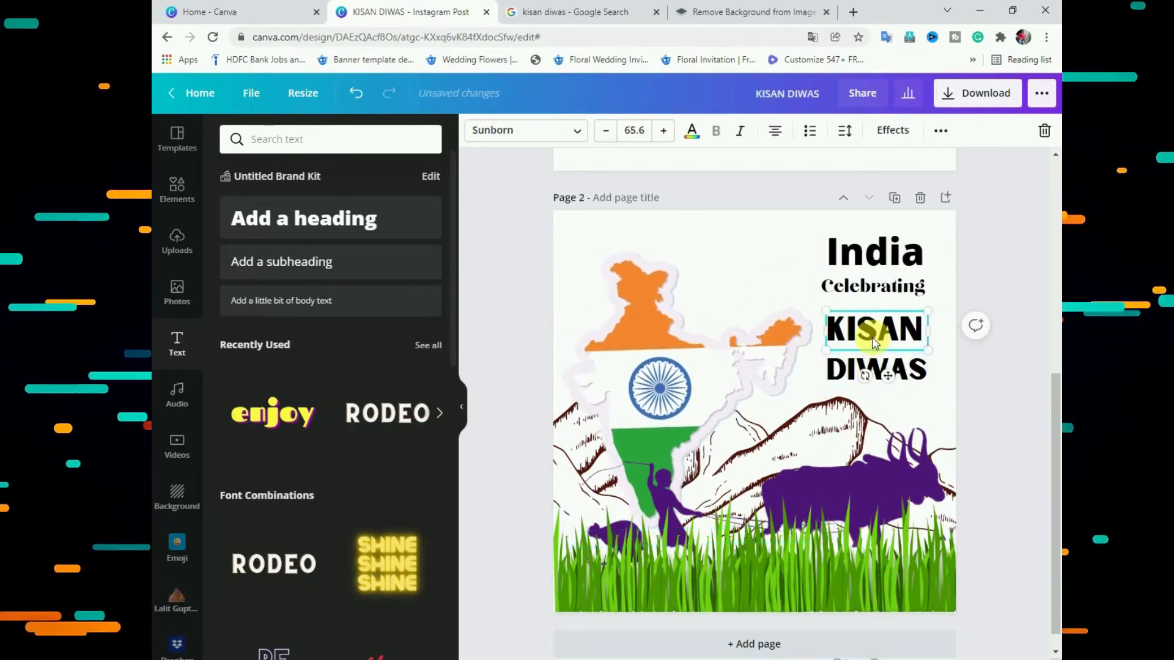
left_click(868, 285)
left_click_drag(868, 285, 868, 288)
- Set the font of the "India" title text to Amsterdam One
left_click(874, 251)
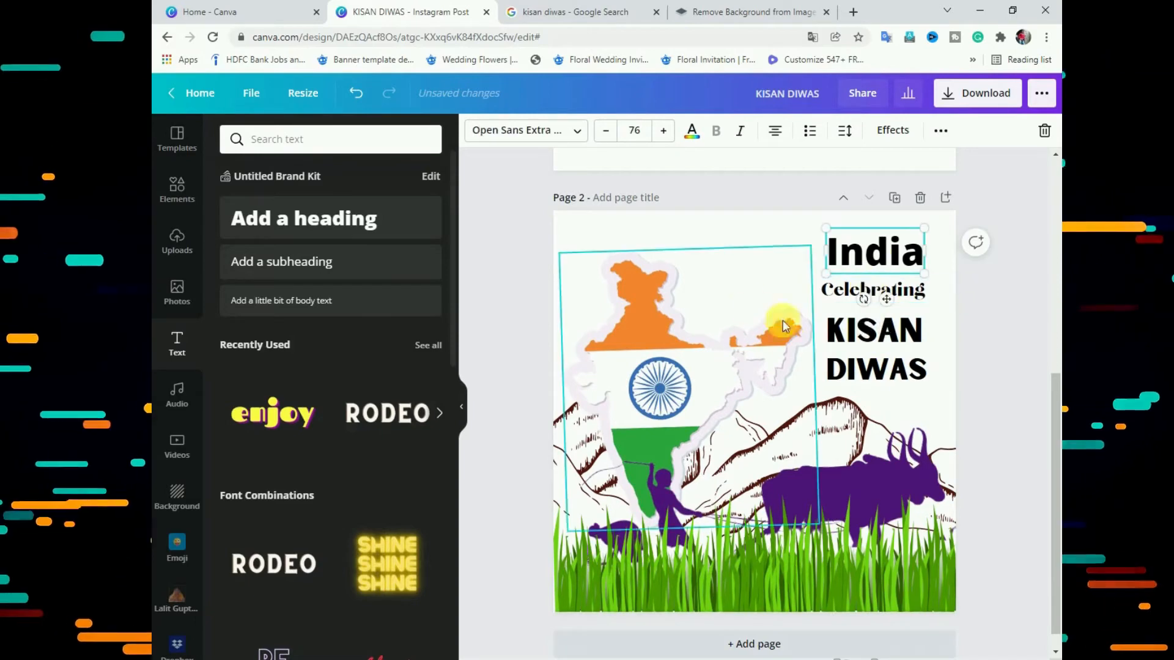
left_click(420, 145)
left_click(537, 131)
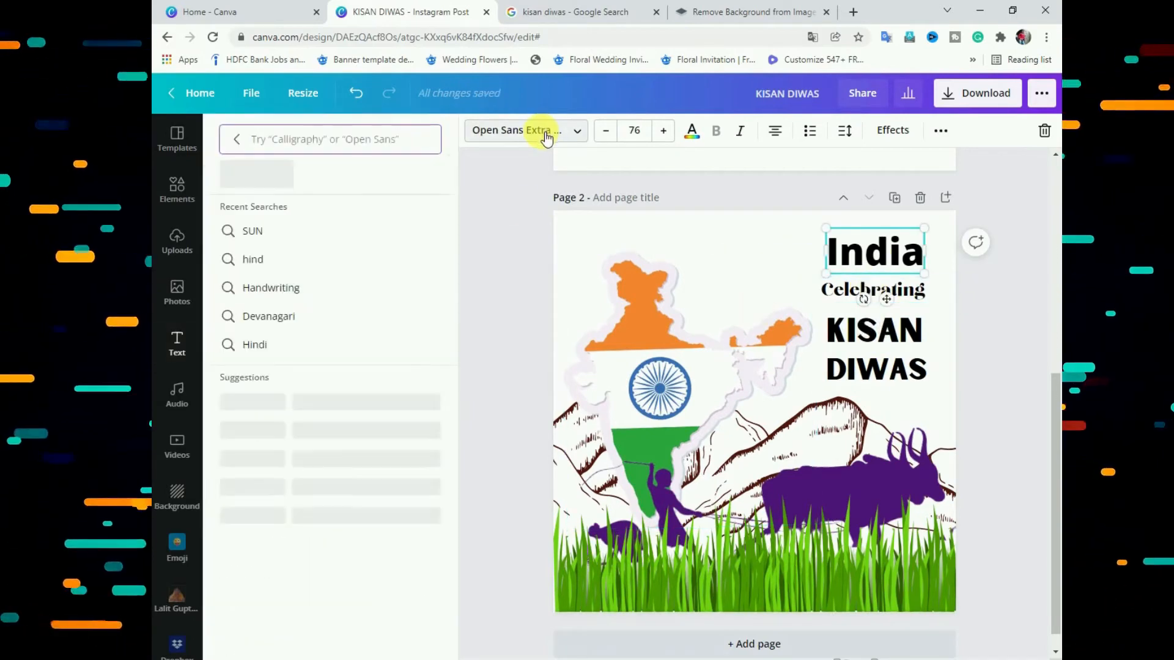
type("AM")
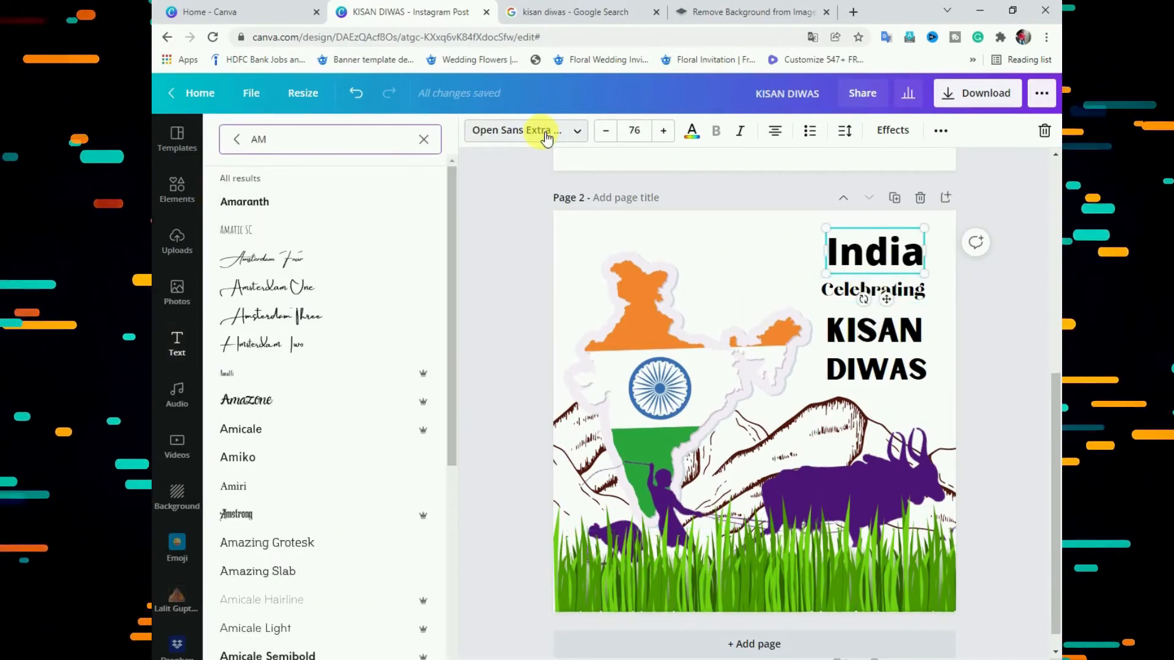
type("STERDAM")
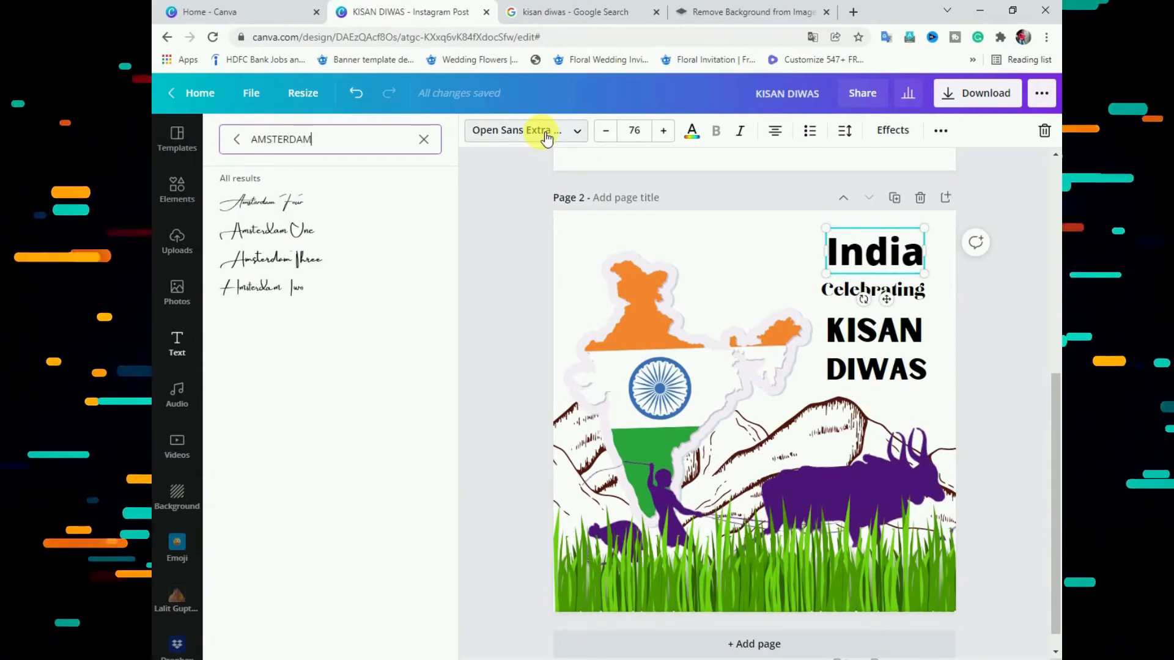
key("BackSpace")
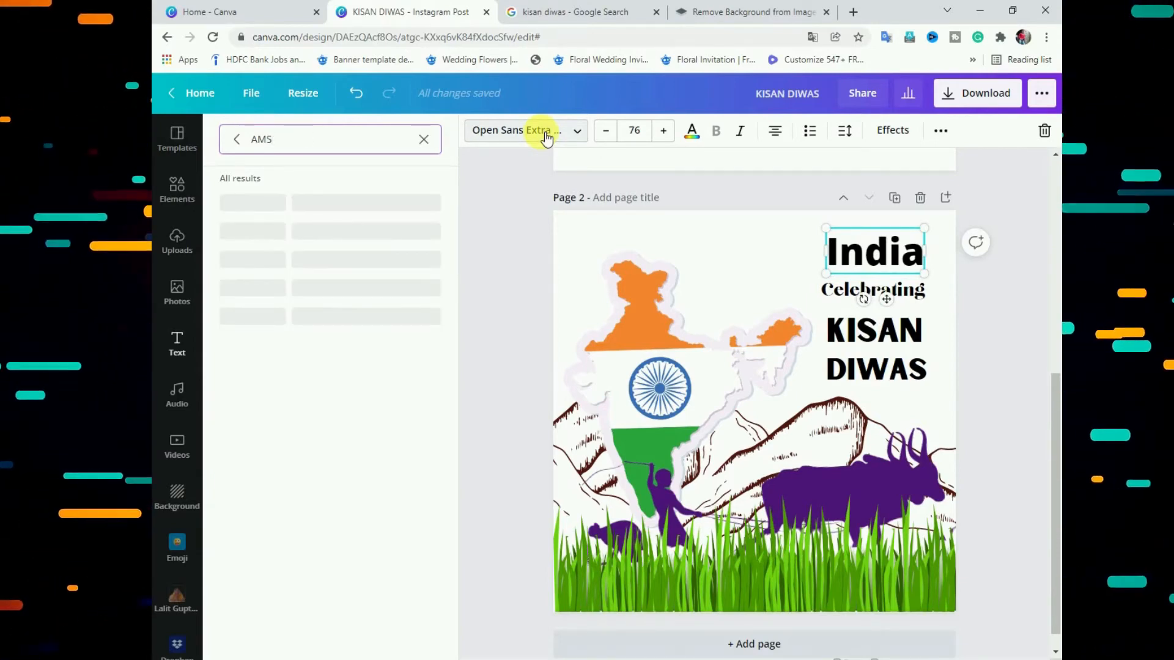
key("BackSpace")
type("STER")
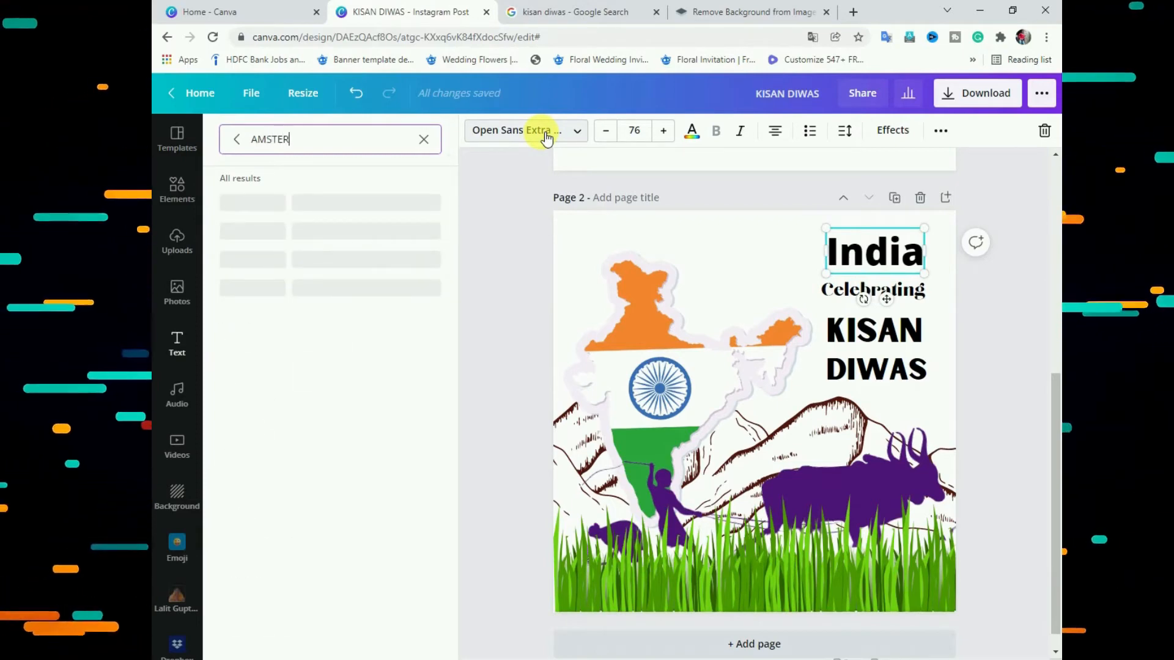
type("DAM O")
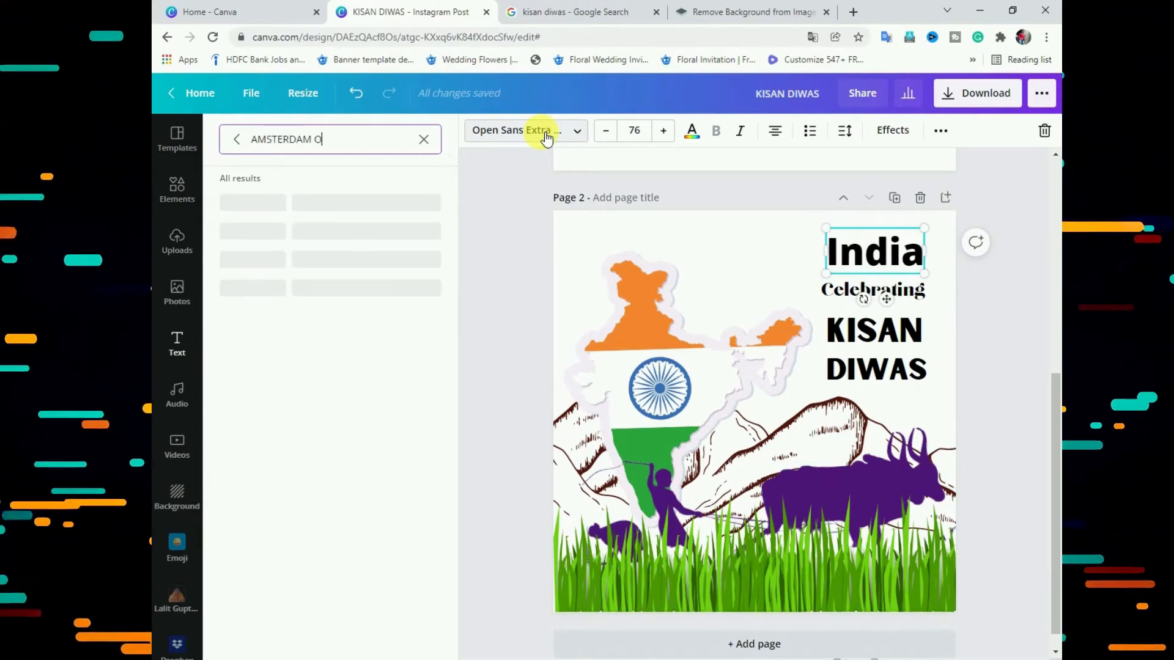
type("NE")
left_click(327, 204)
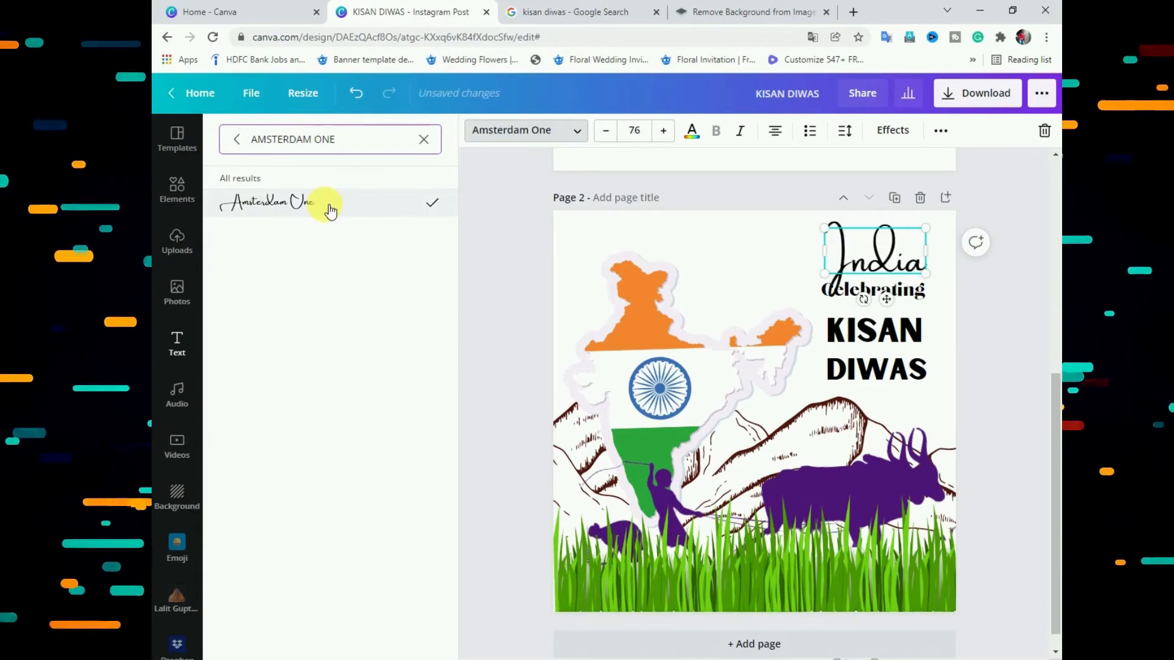
- Scale the "India" text down to size 51.2 and place it above "Celebrating" near the page's upper edge
left_click(854, 267)
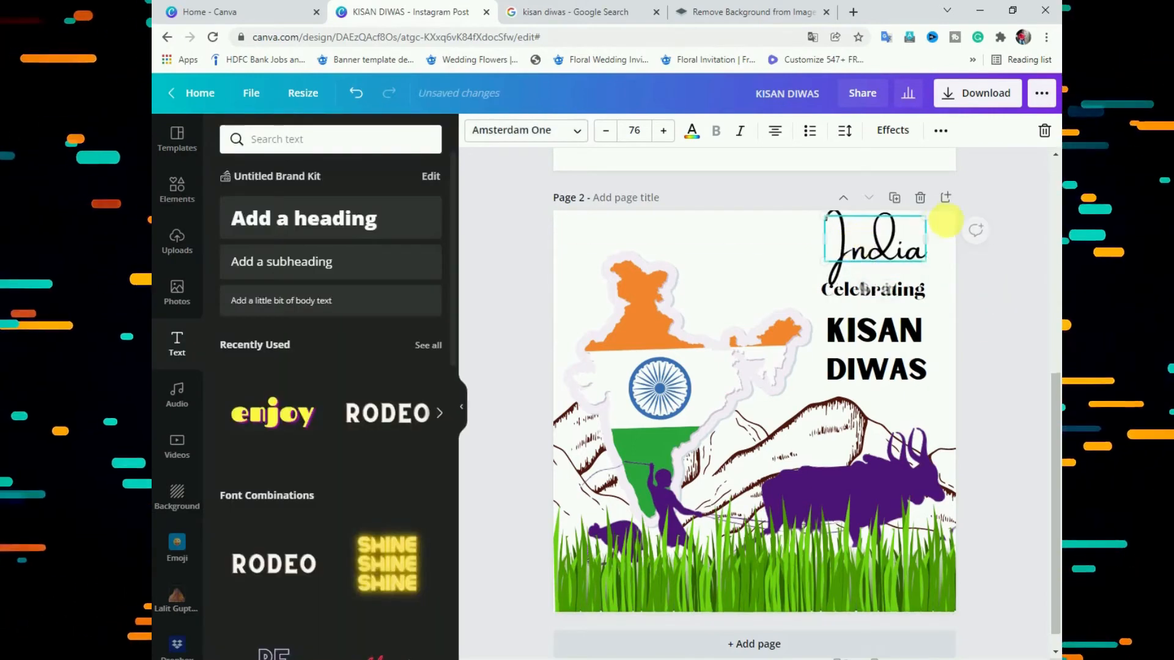
left_click_drag(926, 227, 877, 242)
left_click(907, 263)
- Colour "KISAN" and "DIWAS" with the dark purple photo colour taken from the farmer-and-oxen image
left_click(879, 330)
left_click(692, 130)
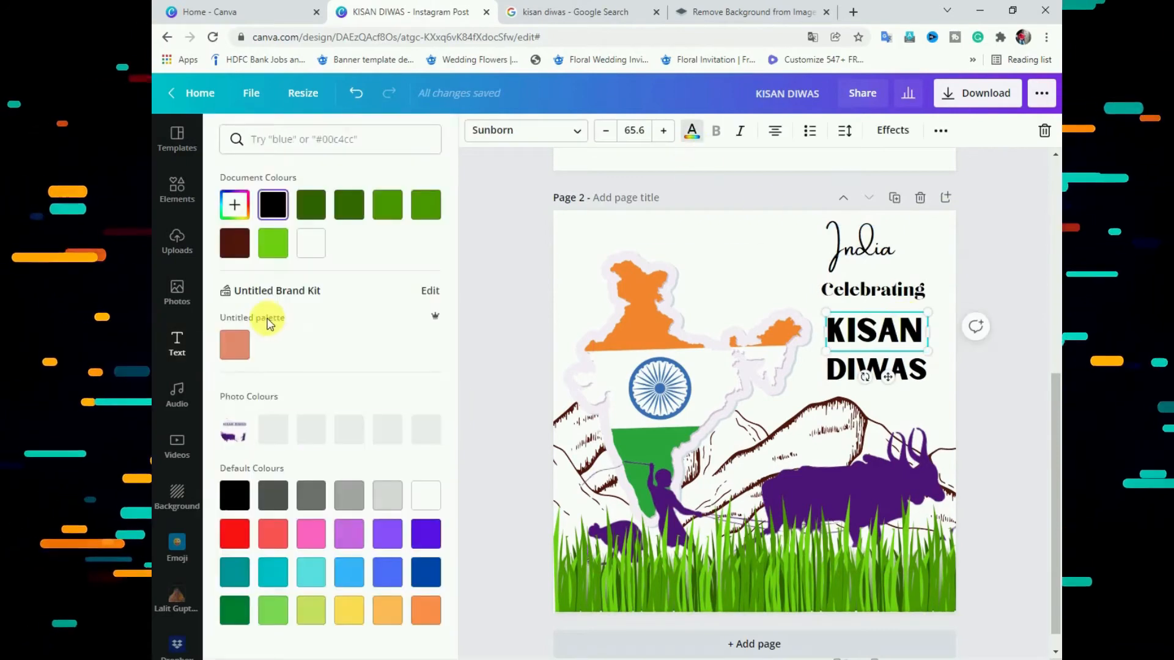
left_click(273, 430)
left_click(927, 378)
left_click(273, 429)
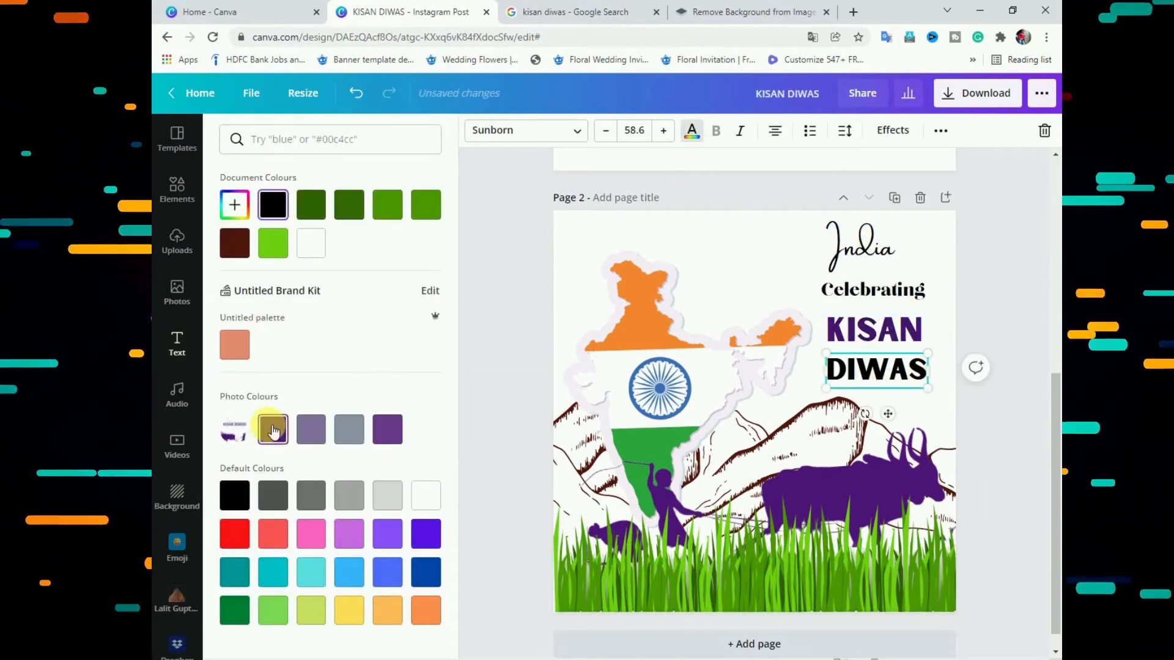
- Apply the same dark purple photo colour to "Celebrating" and "India"
left_click(874, 303)
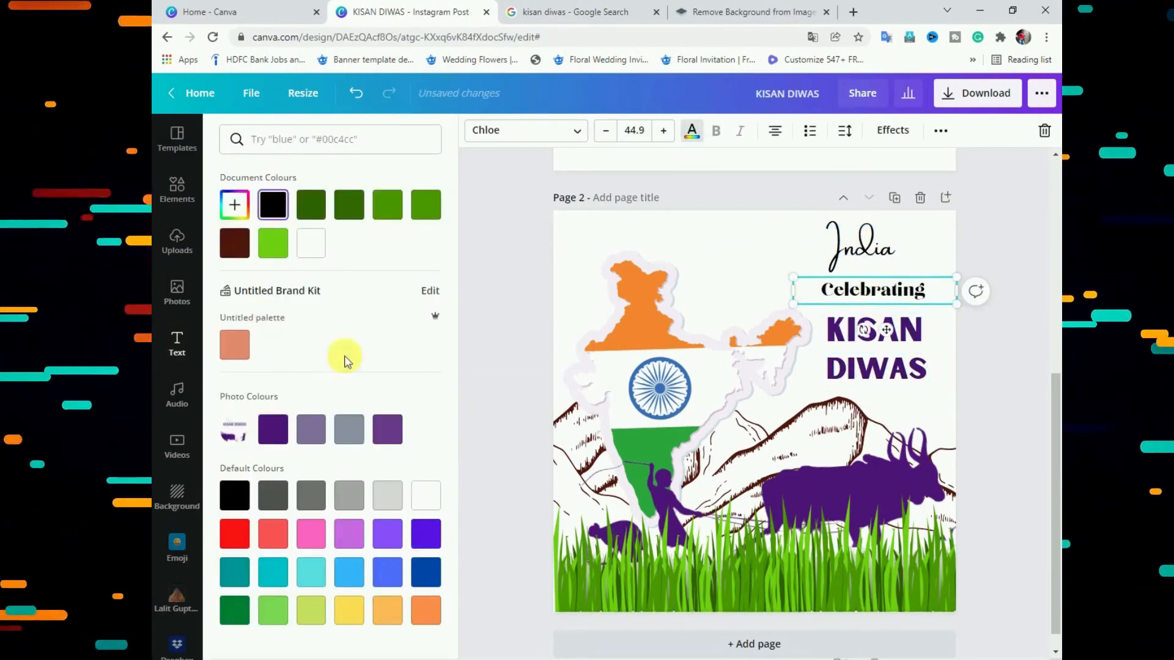
left_click(844, 254)
left_click(278, 441)
left_click(1001, 370)
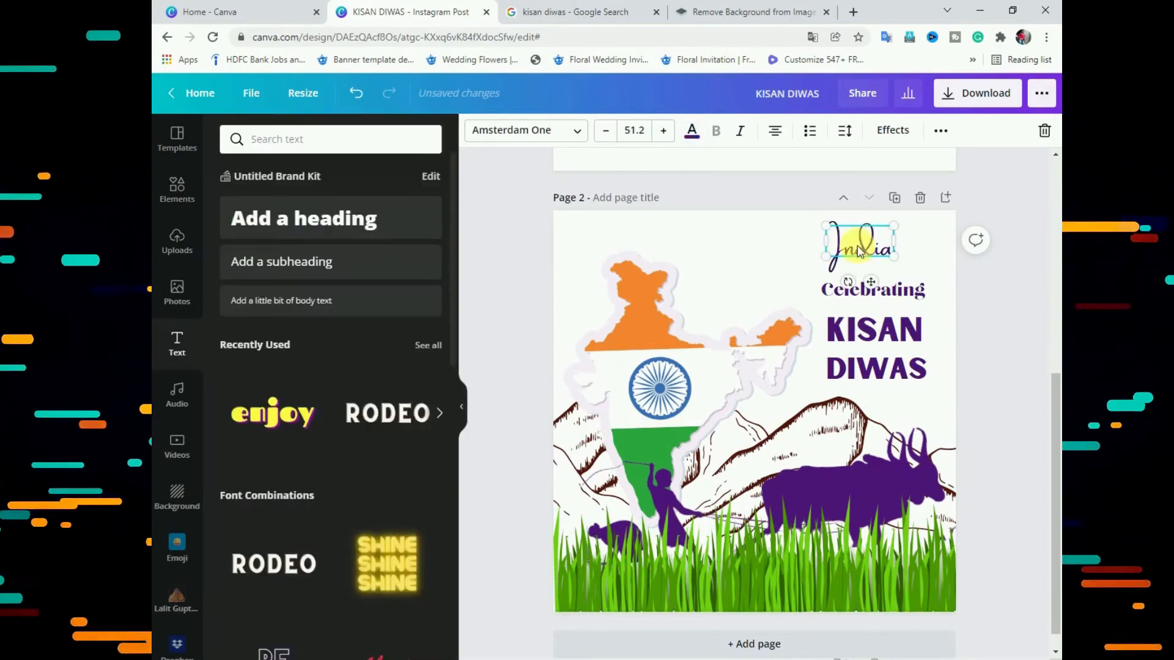
left_click(859, 244)
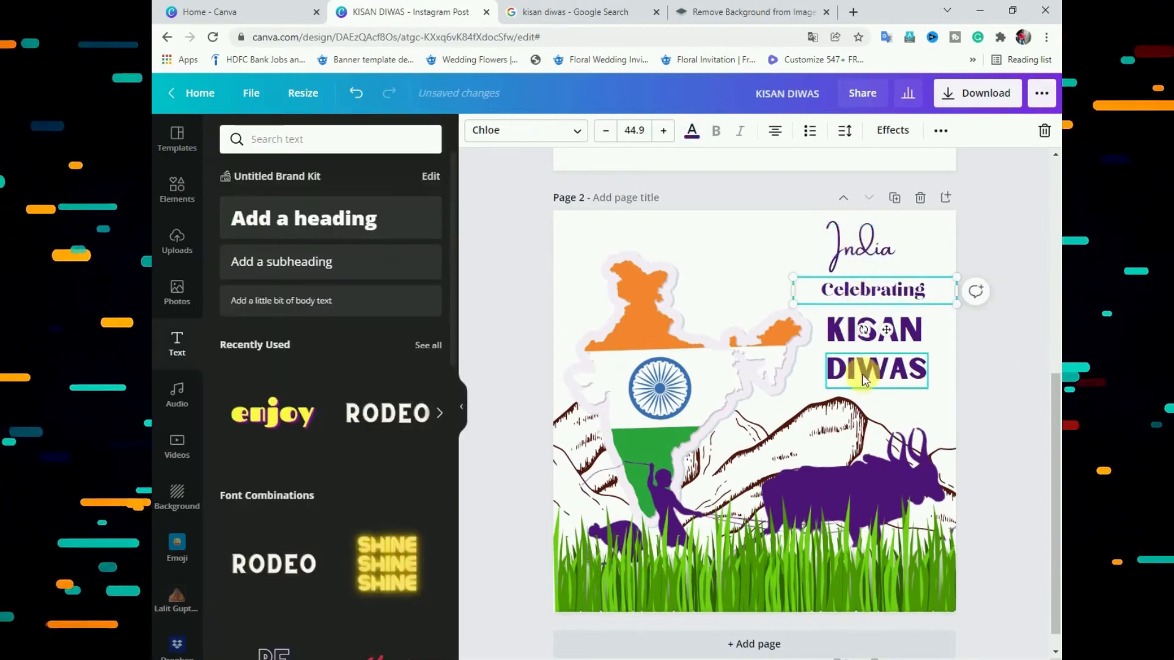
left_click(738, 234)
- Search the elements for "GOLDEN BIRD" and browse the graphics results
left_click(180, 190)
left_click_drag(307, 140, 200, 143)
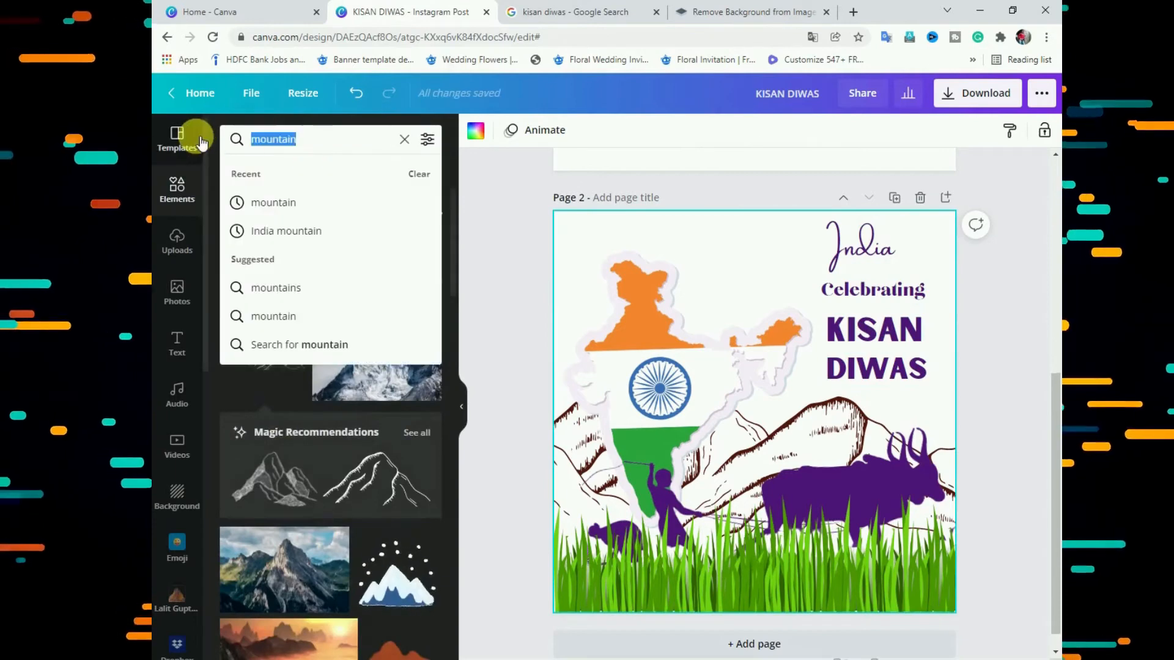
type("GOLDEN")
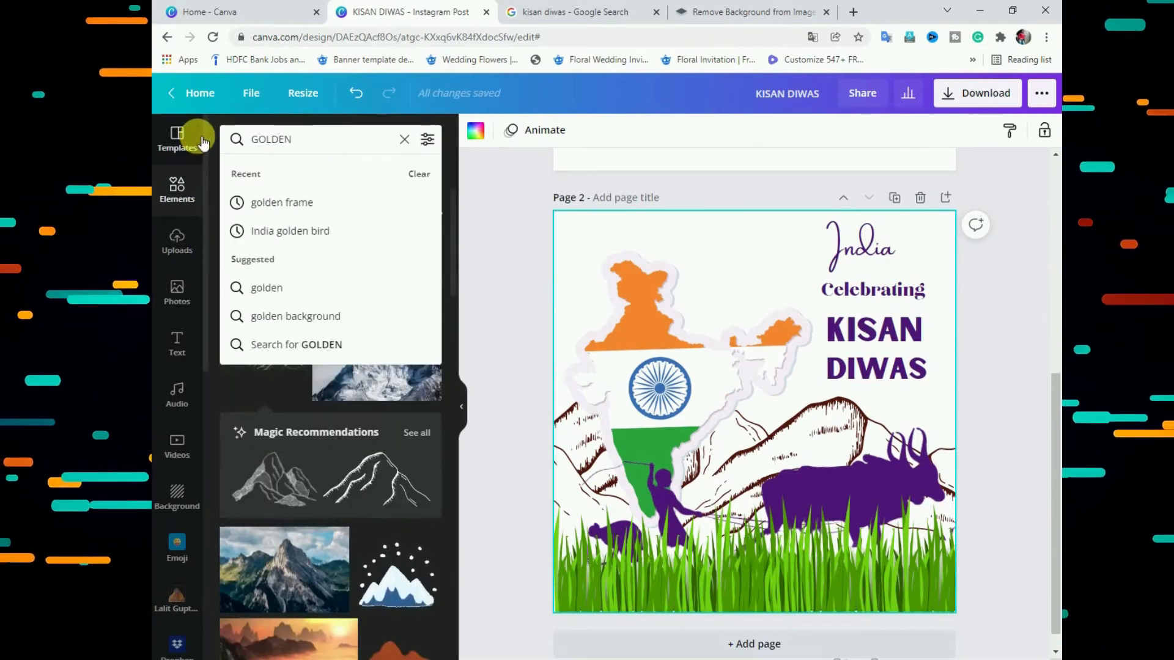
type(" BIRD")
key("Return")
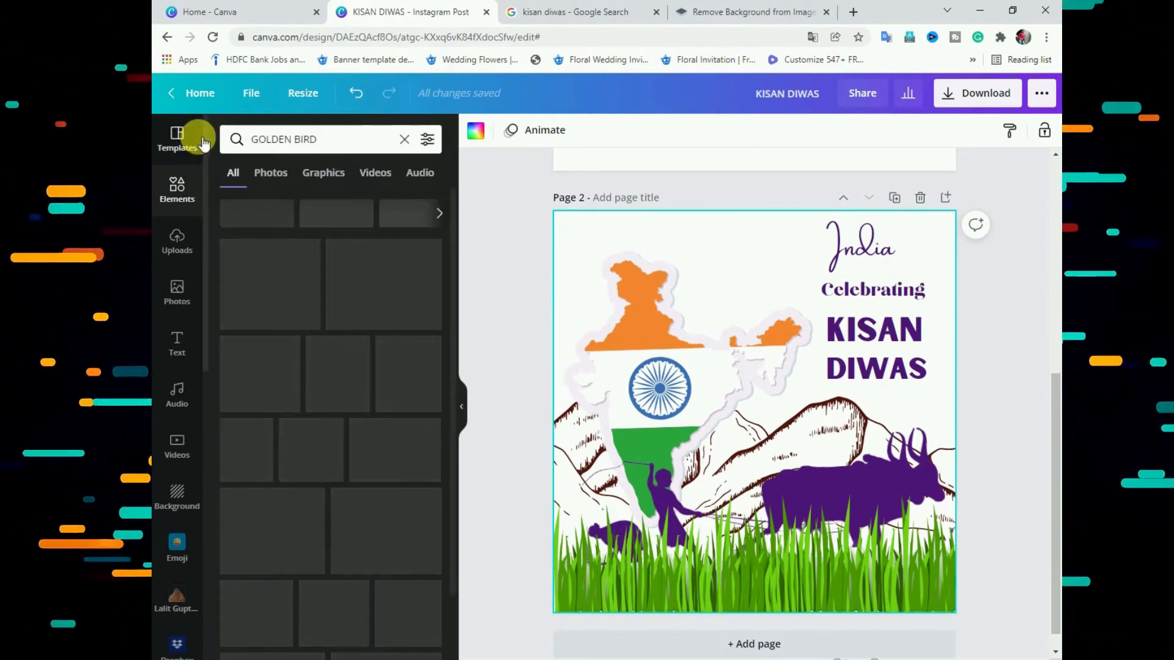
left_click(322, 175)
scroll(351, 264, "down", 6)
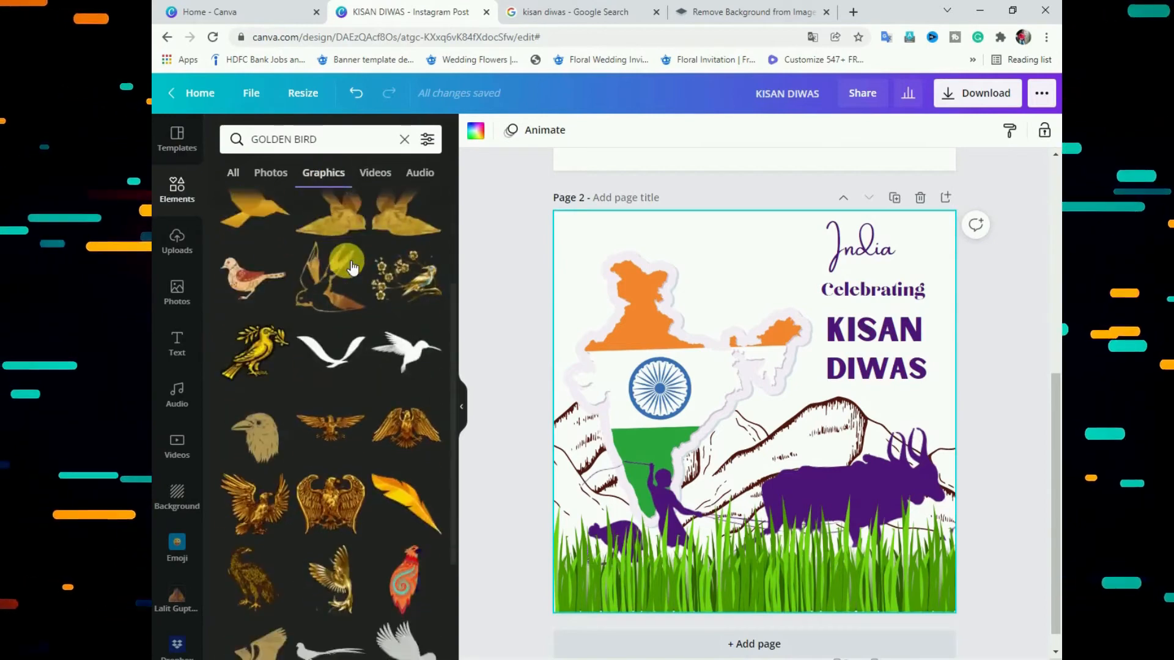
- Search the graphics for "GOLDEN BIRD INDIA" and add the black bird carrying an Indian flag to page 2
left_click(333, 145)
type("I")
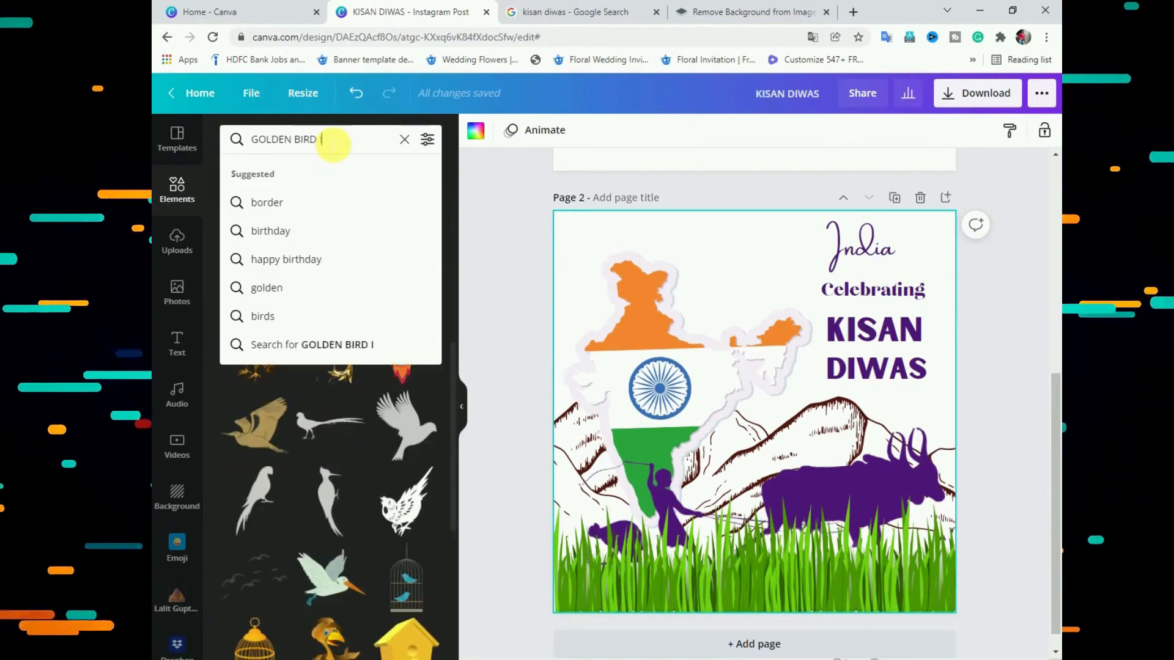
type("ND")
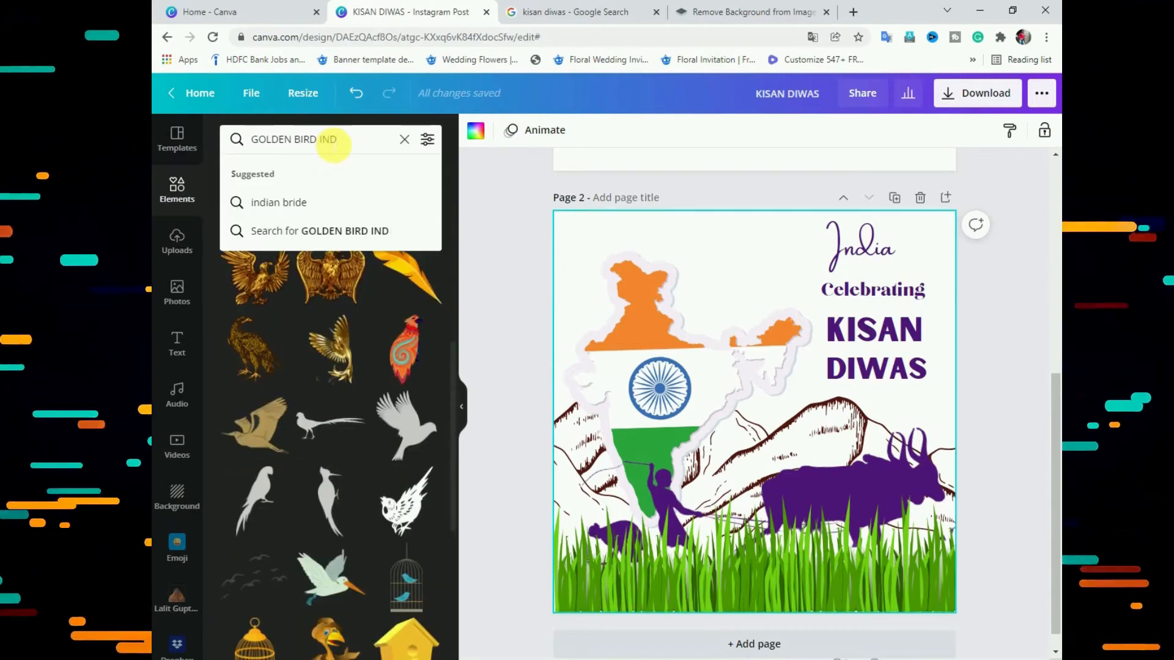
type("IA")
key("Return")
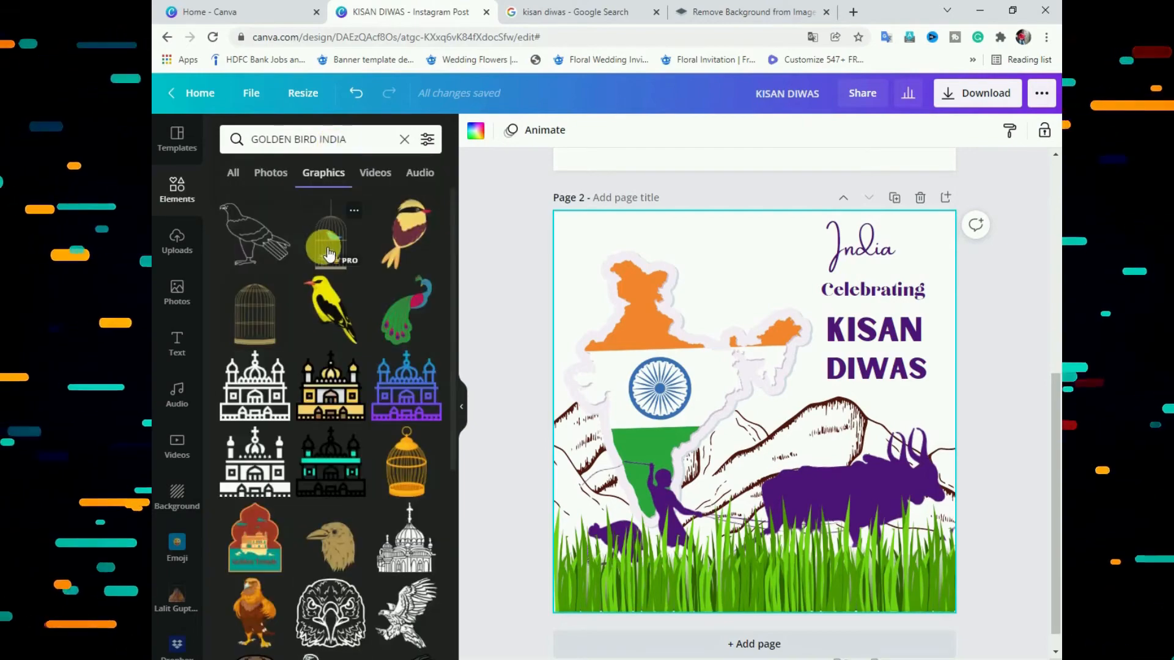
scroll(329, 257, "down", 2)
scroll(329, 257, "down", 10)
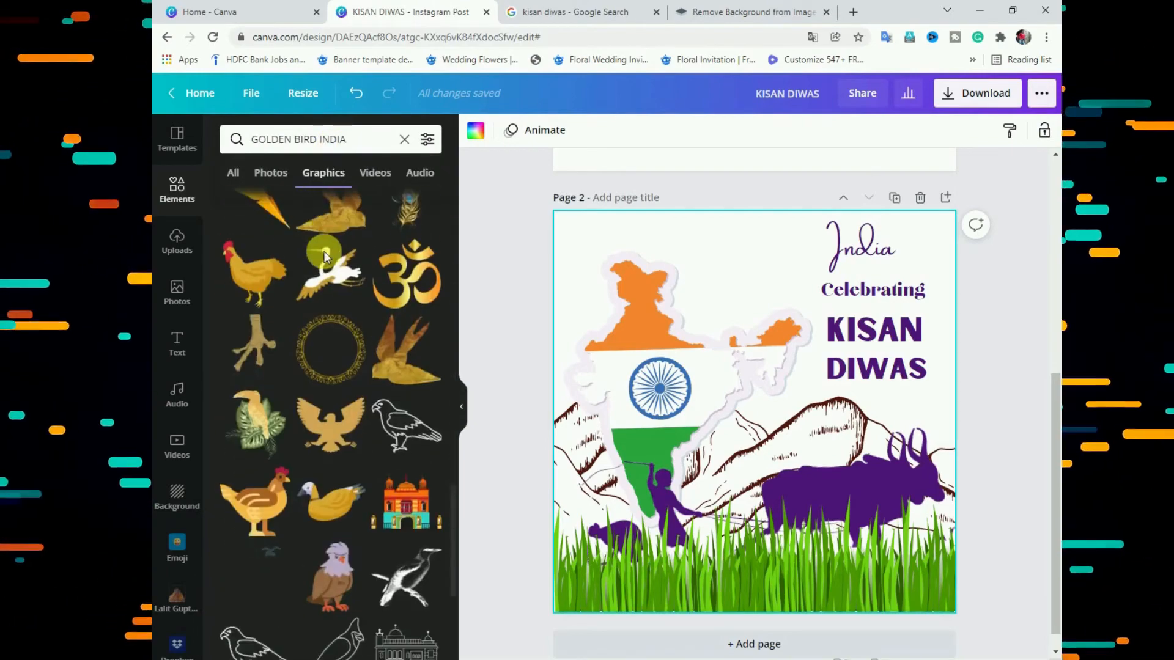
scroll(324, 251, "down", 10)
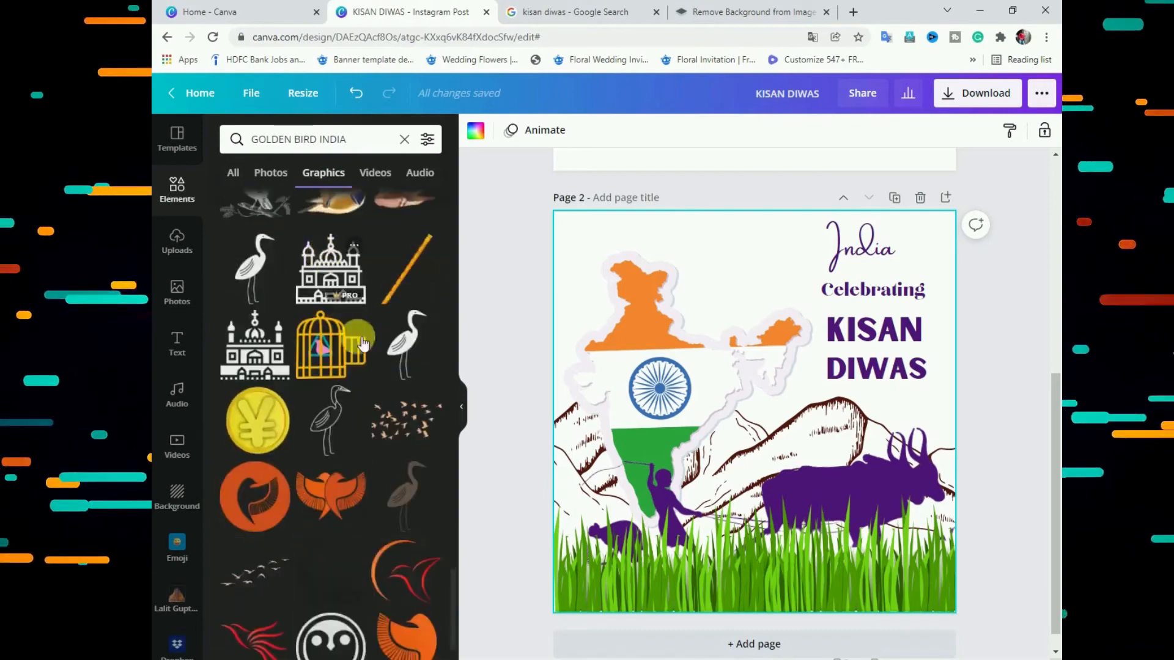
scroll(370, 367, "down", 10)
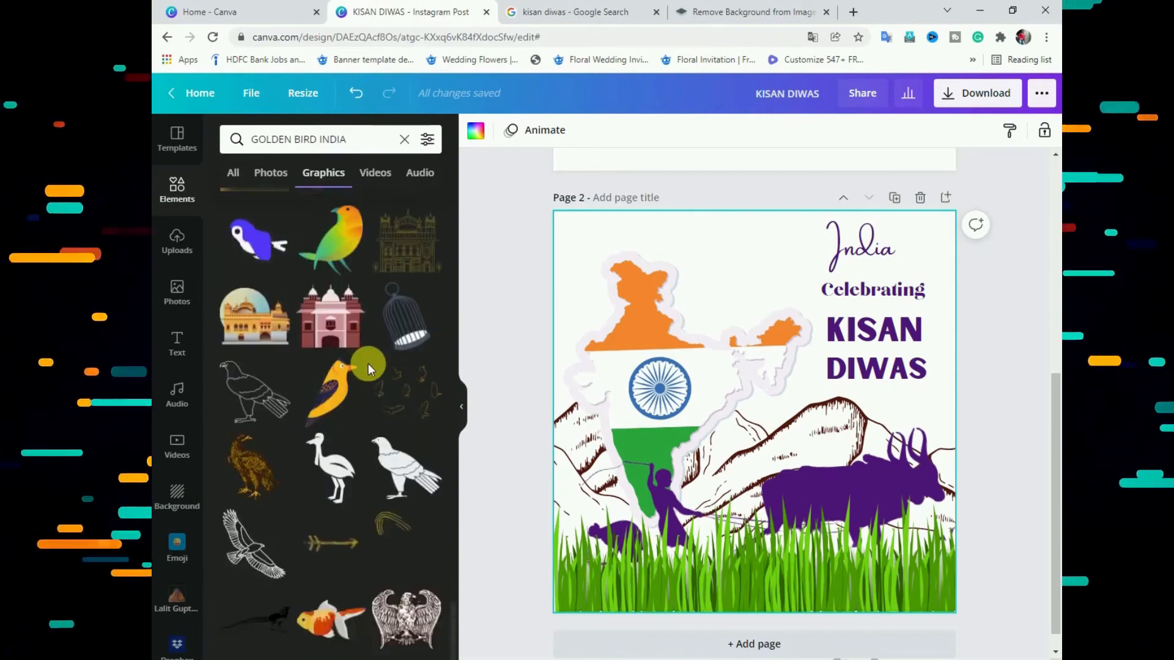
scroll(368, 362, "down", 10)
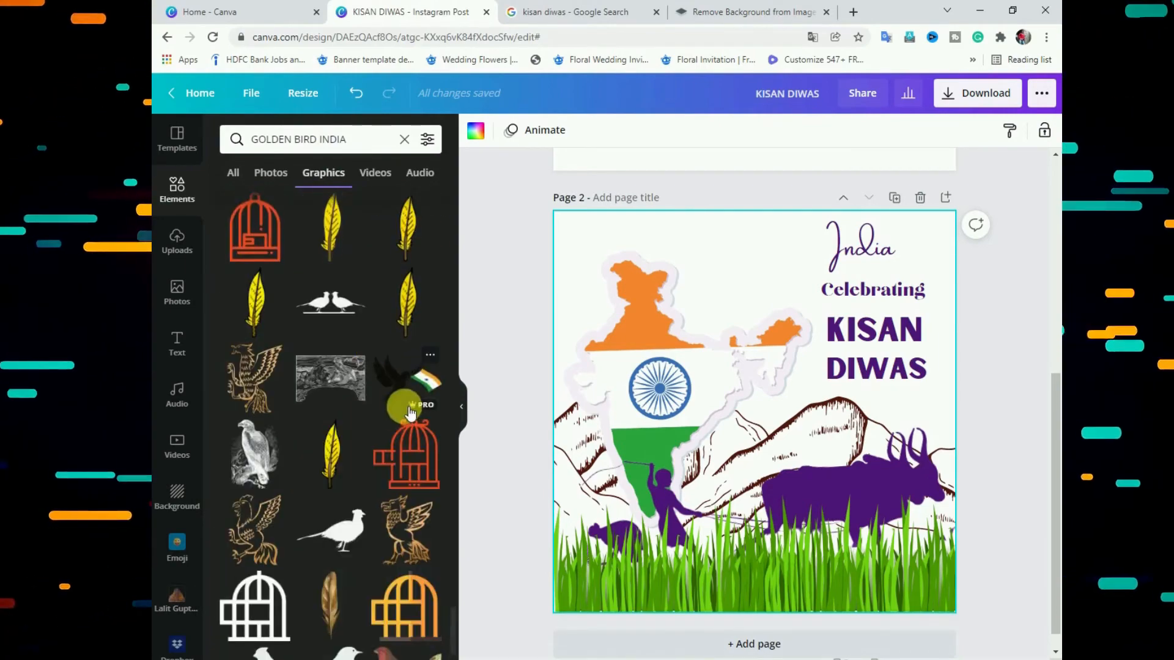
left_click(422, 385)
- Shrink the flag-carrying bird and place it above the India map, beside the "India" text
left_click_drag(733, 421, 735, 259)
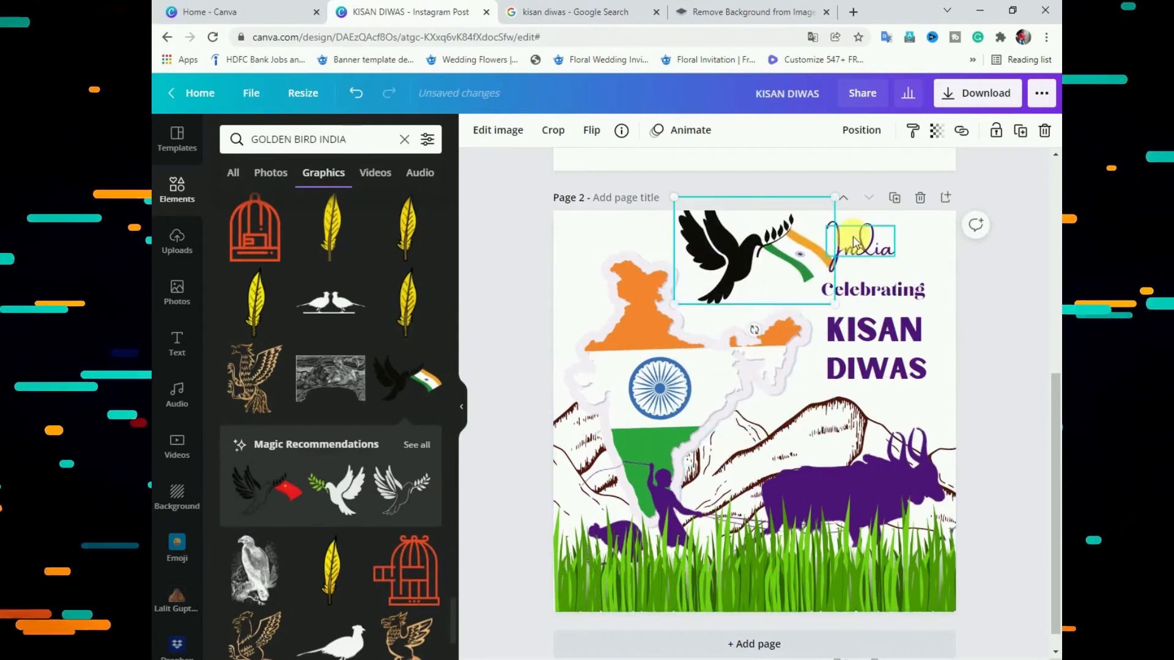
left_click_drag(840, 197, 798, 237)
left_click_drag(721, 260, 735, 260)
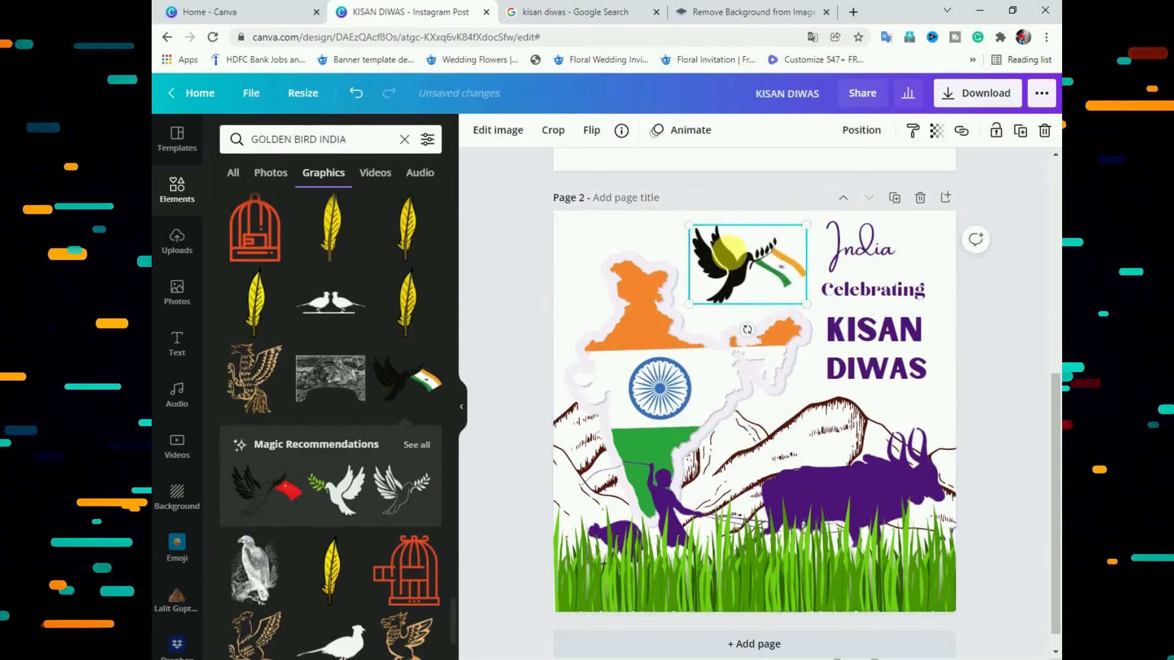
- Shift "India" and "Celebrating" slightly to the right and enlarge the bird a little beside them
left_click_drag(869, 249, 869, 251)
left_click_drag(862, 289, 878, 298)
left_click(731, 284)
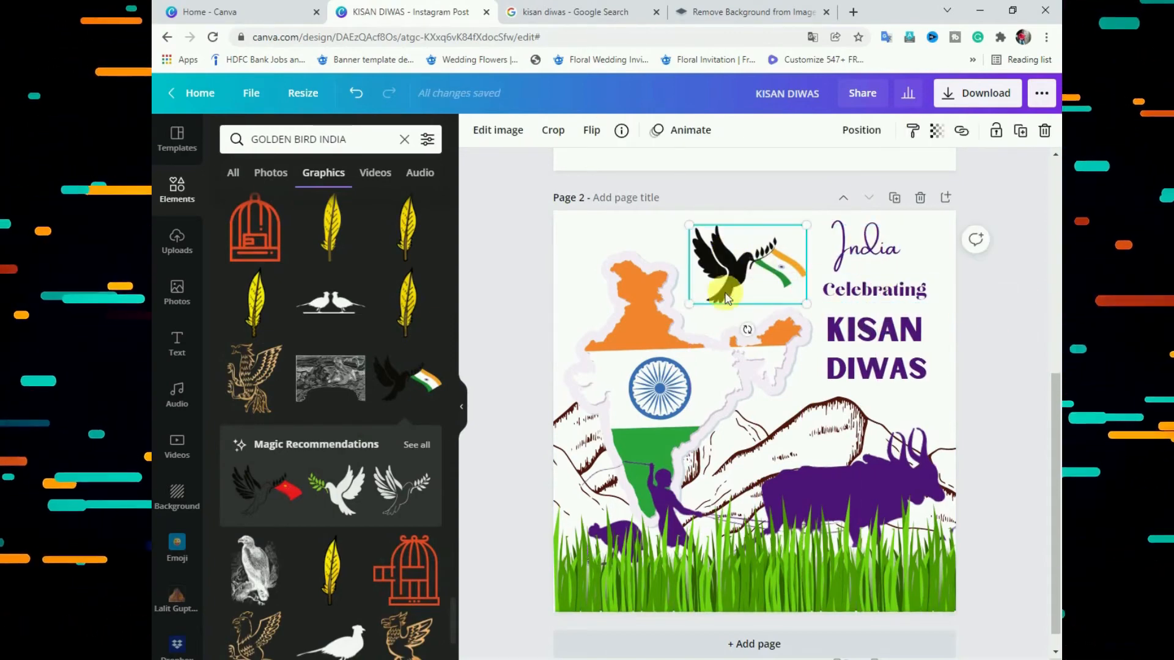
left_click_drag(690, 304, 680, 310)
left_click_drag(738, 274, 740, 275)
left_click(990, 297)
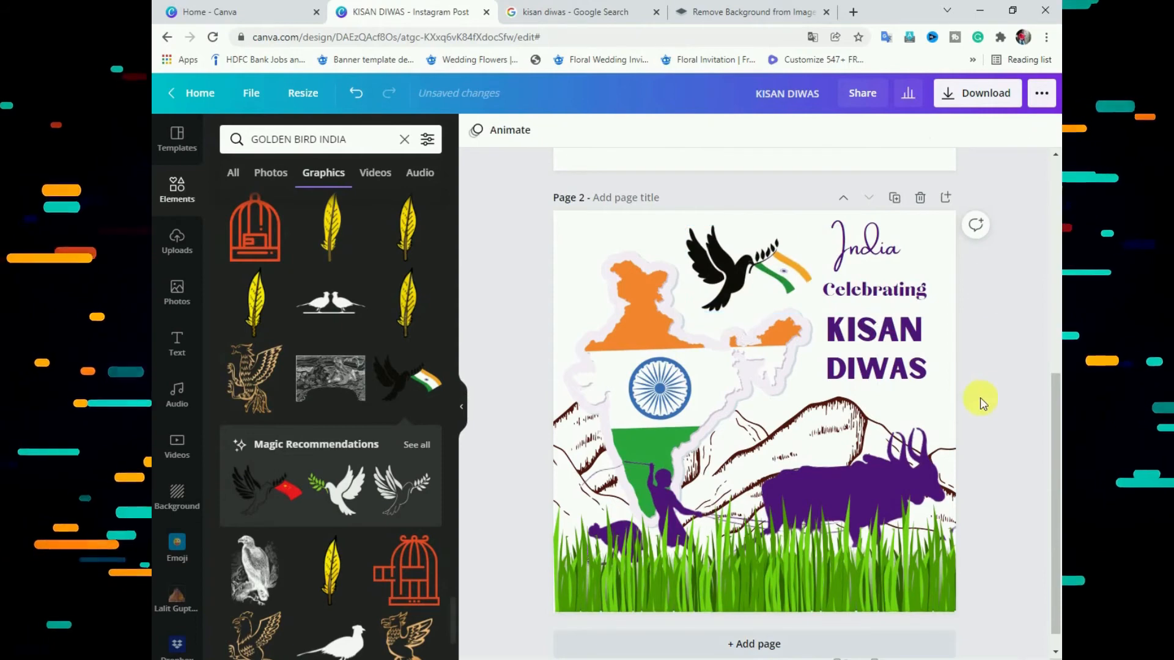
- Search the photo library for "gradient background"
left_click(178, 294)
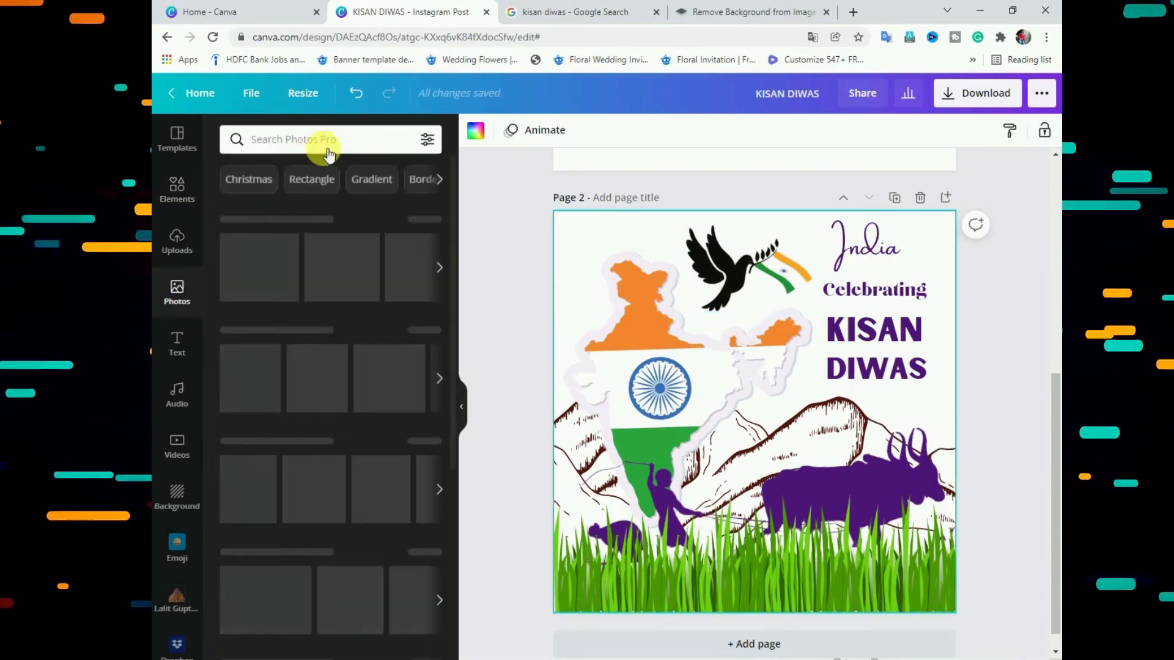
left_click(240, 139)
type("gradient")
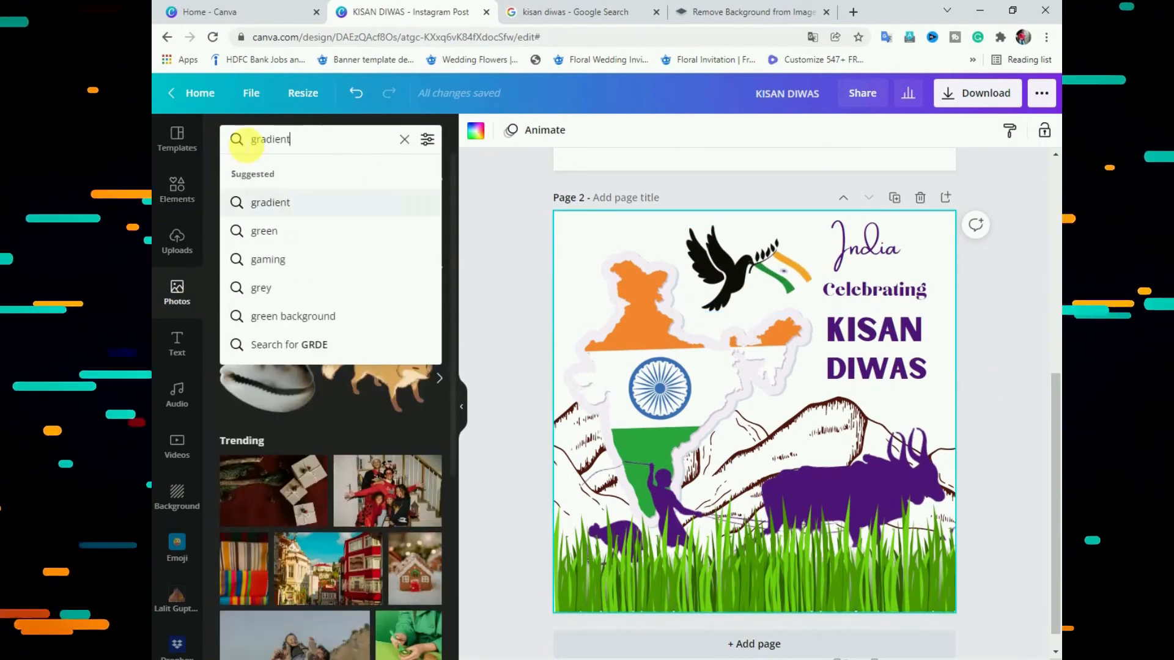
type(" BAC")
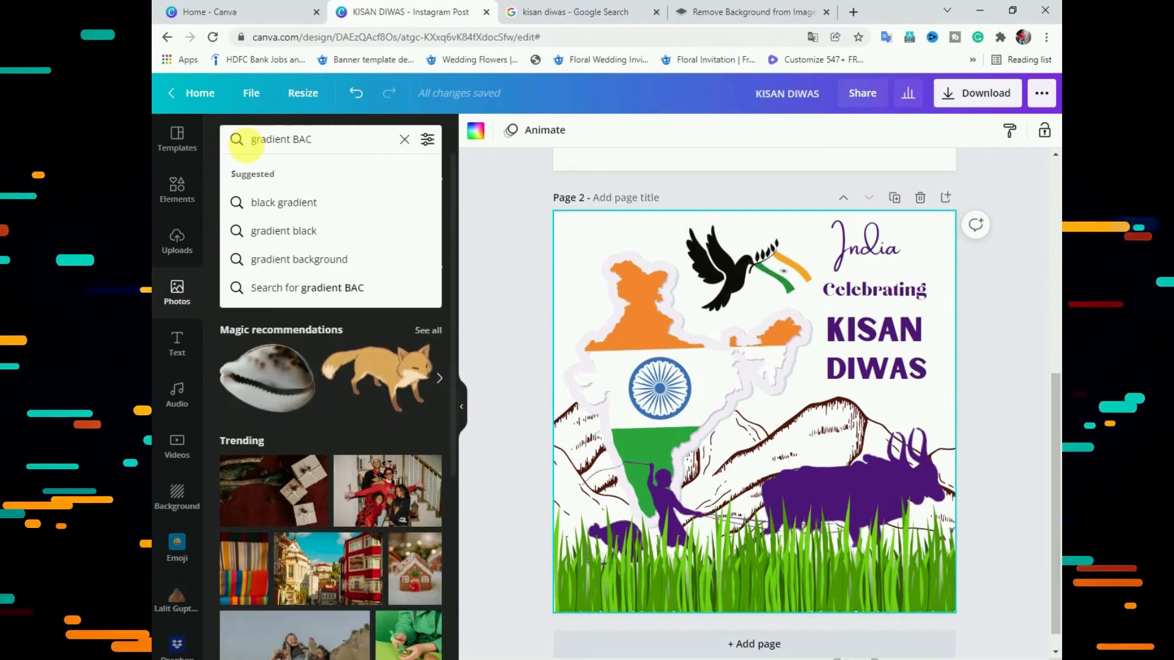
left_click(307, 260)
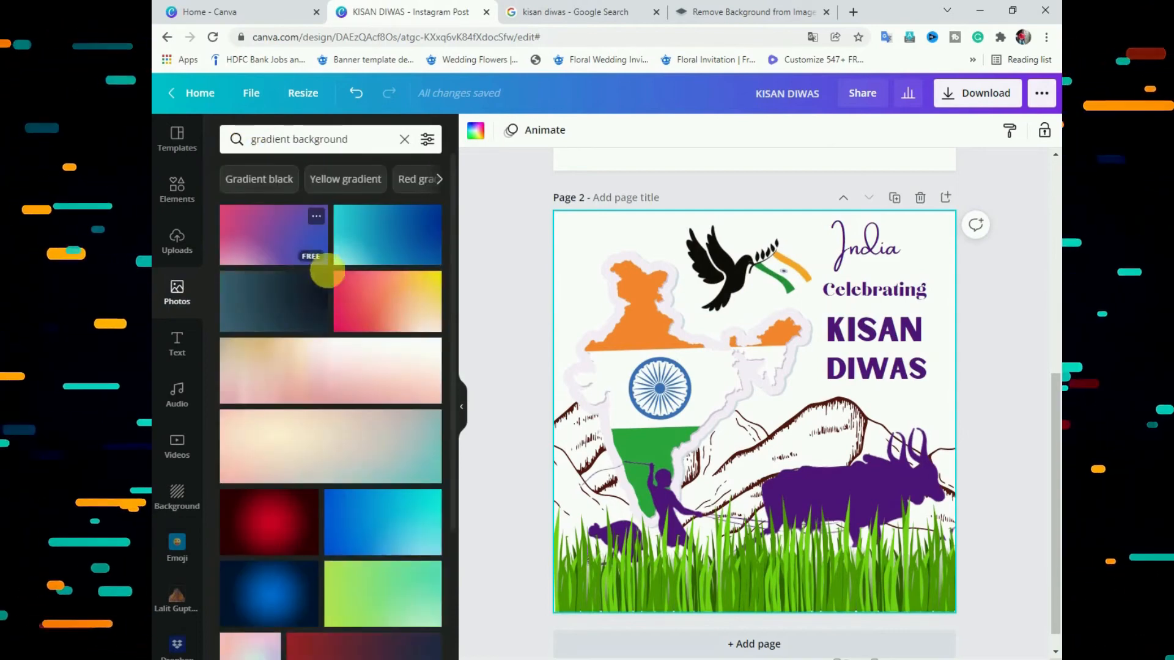
- Add the rainbow wave gradient photo to page 2 and replace the page background with it
scroll(361, 281, "down", 15)
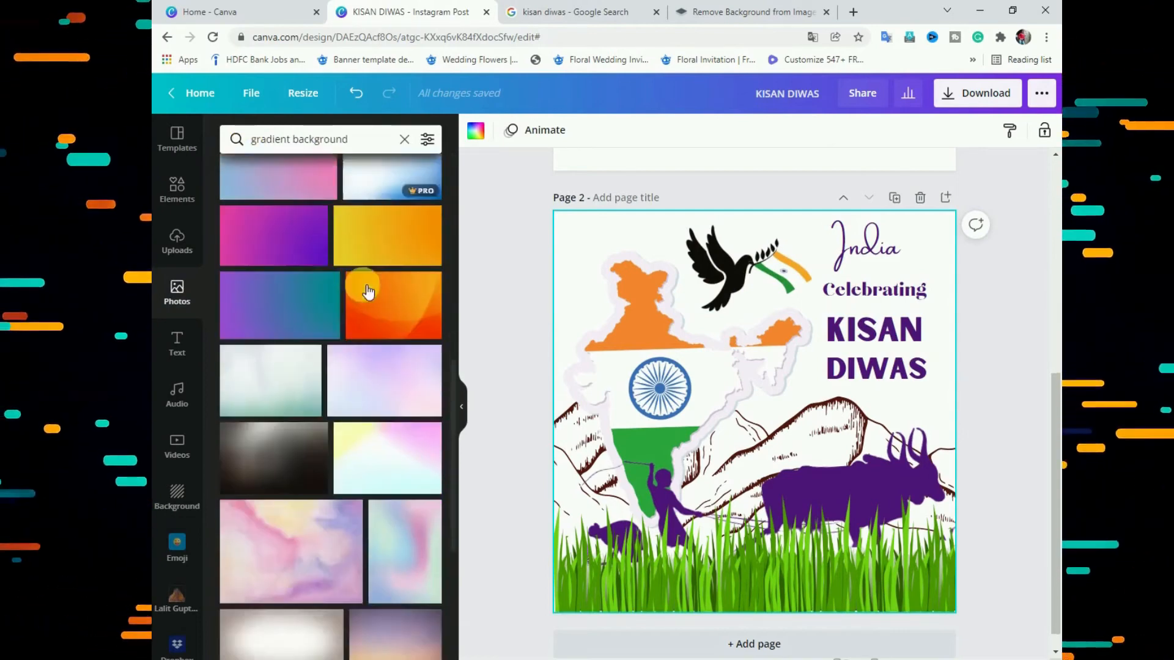
scroll(367, 291, "down", 5)
left_click(376, 479)
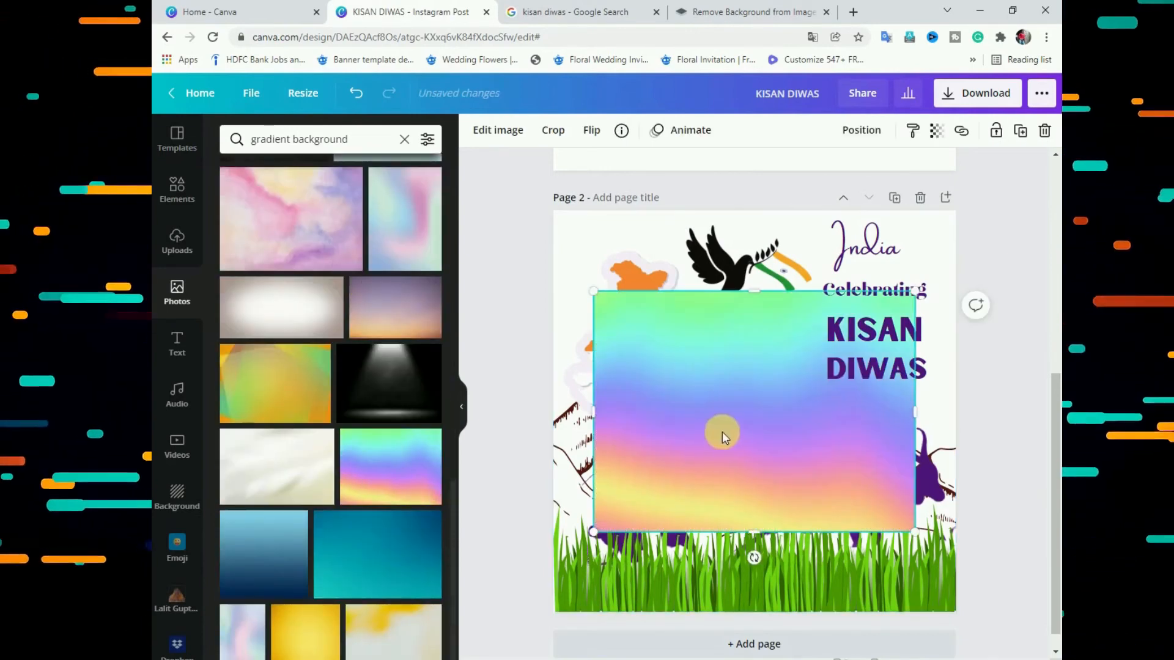
right_click(678, 428)
left_click(787, 634)
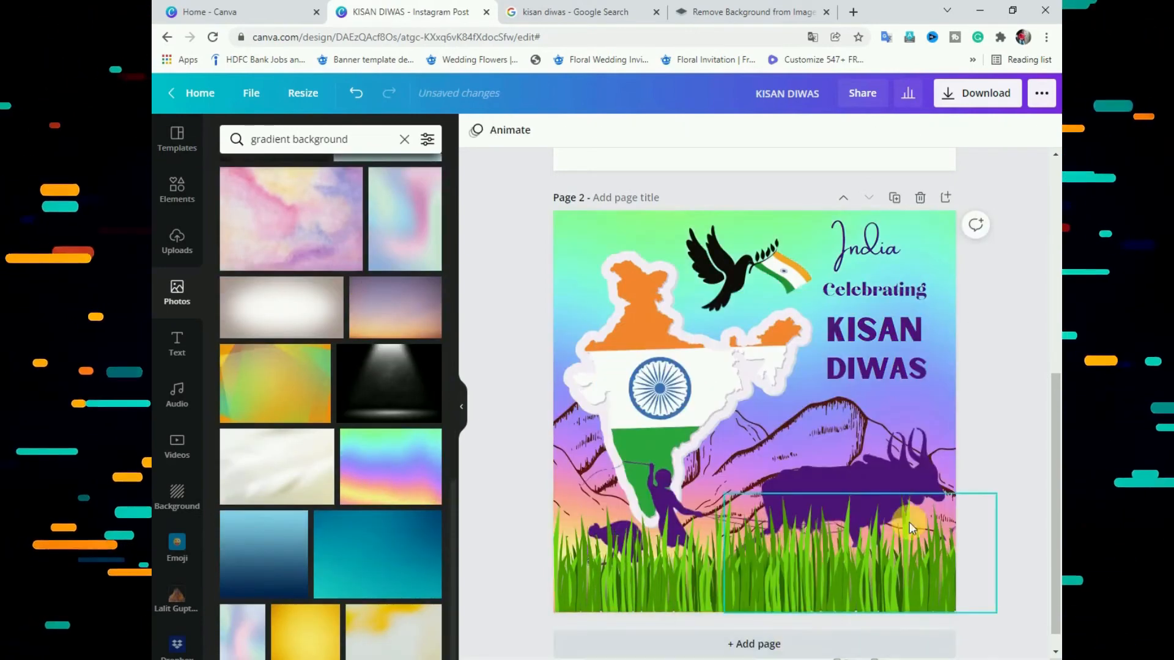
double_click(558, 221)
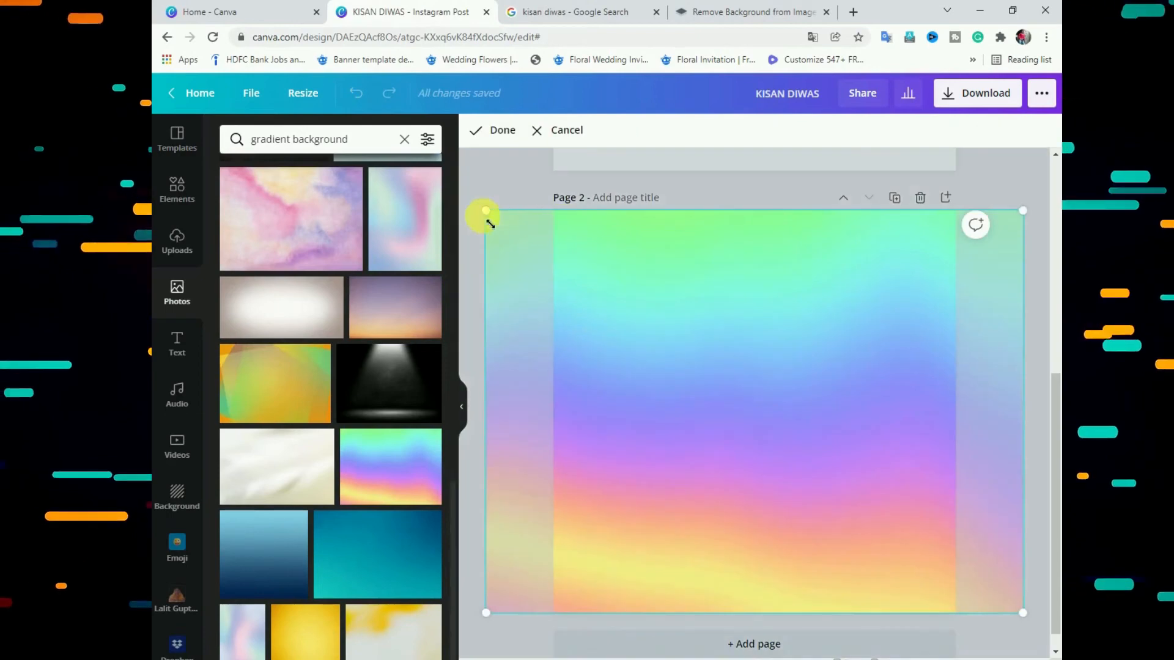
left_click(1048, 225)
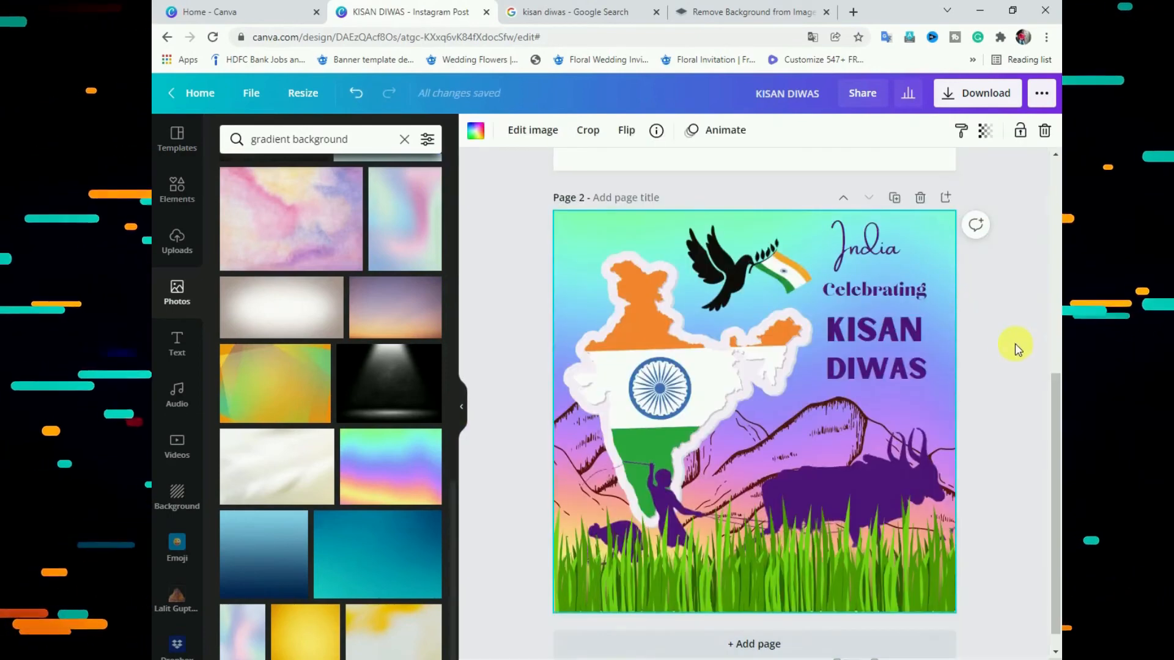
- Browse more gradient photos and reapply the rainbow wave gradient as page 2's background
scroll(361, 411, "down", 10)
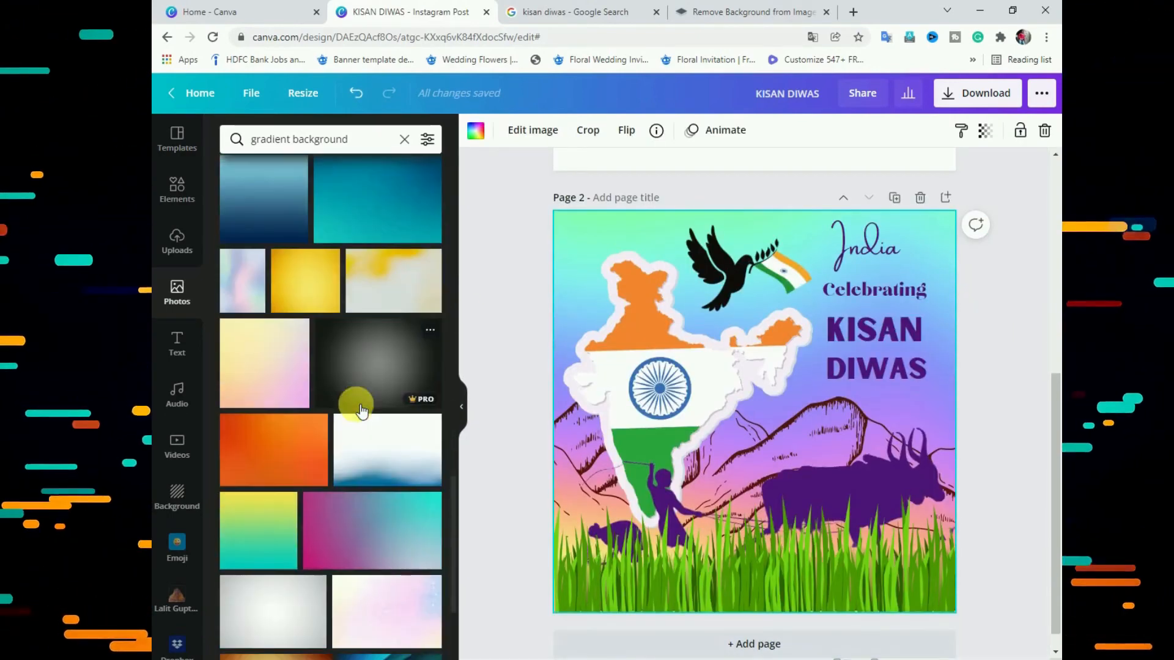
scroll(361, 411, "down", 10)
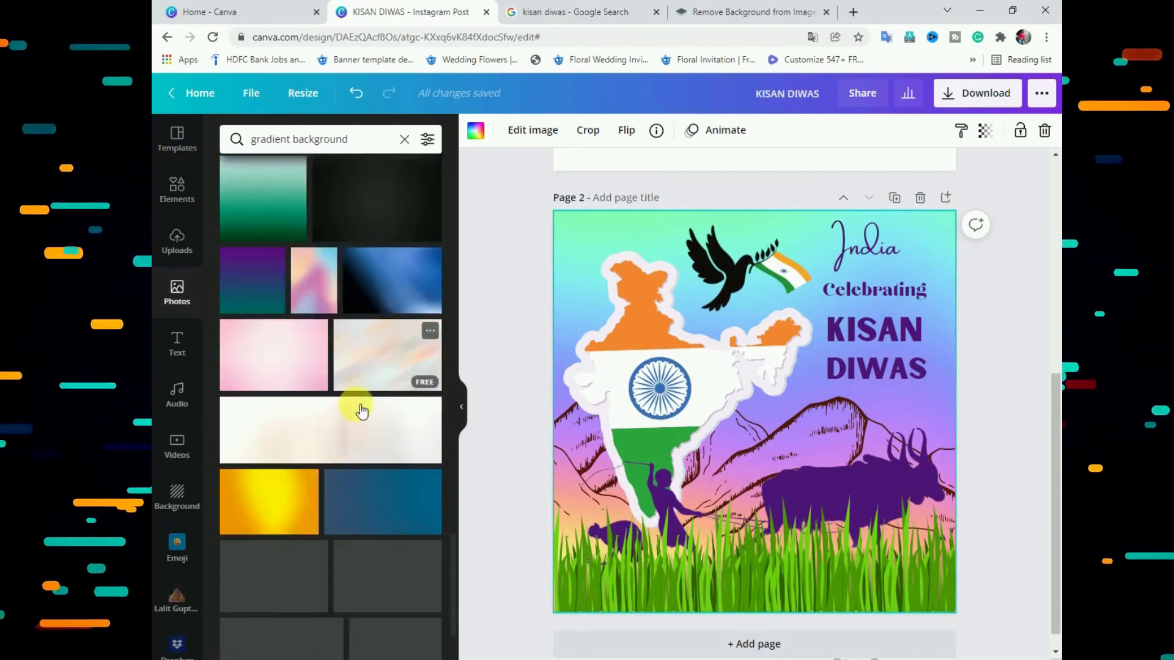
scroll(367, 413, "down", 10)
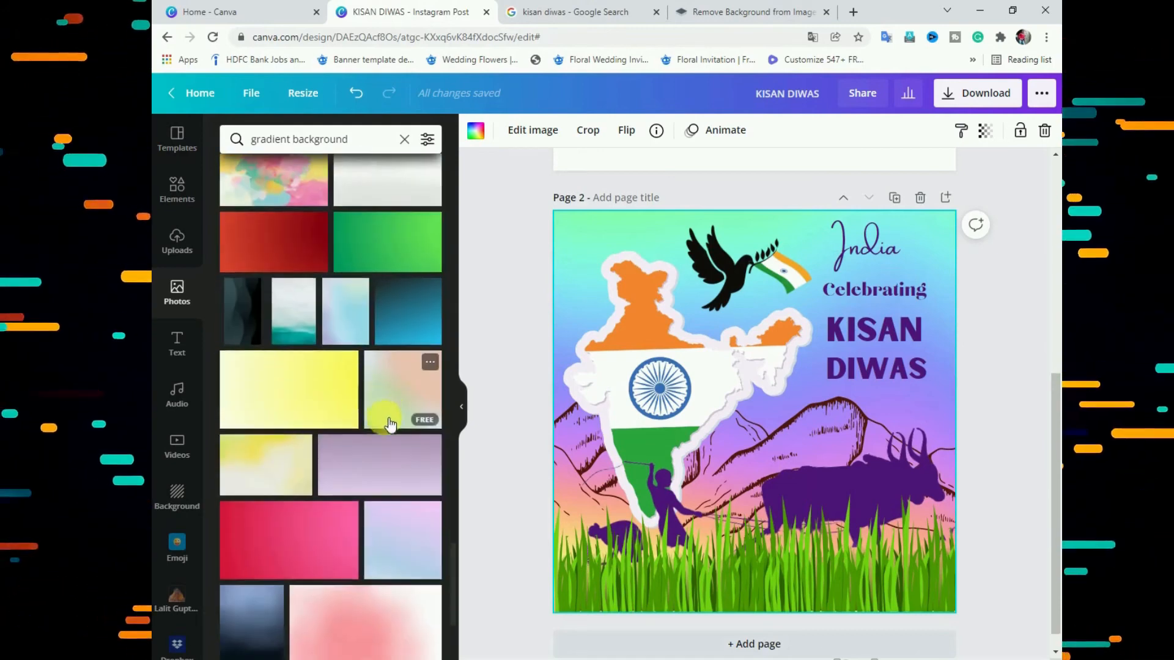
scroll(390, 426, "down", 10)
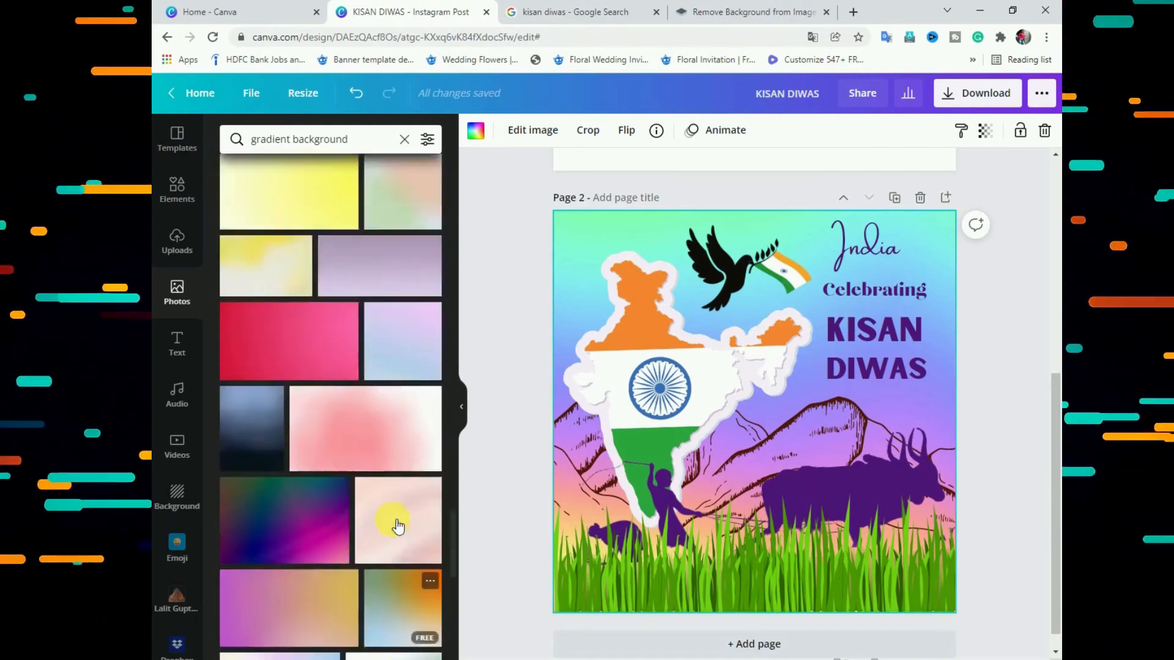
scroll(351, 521, "up", 5)
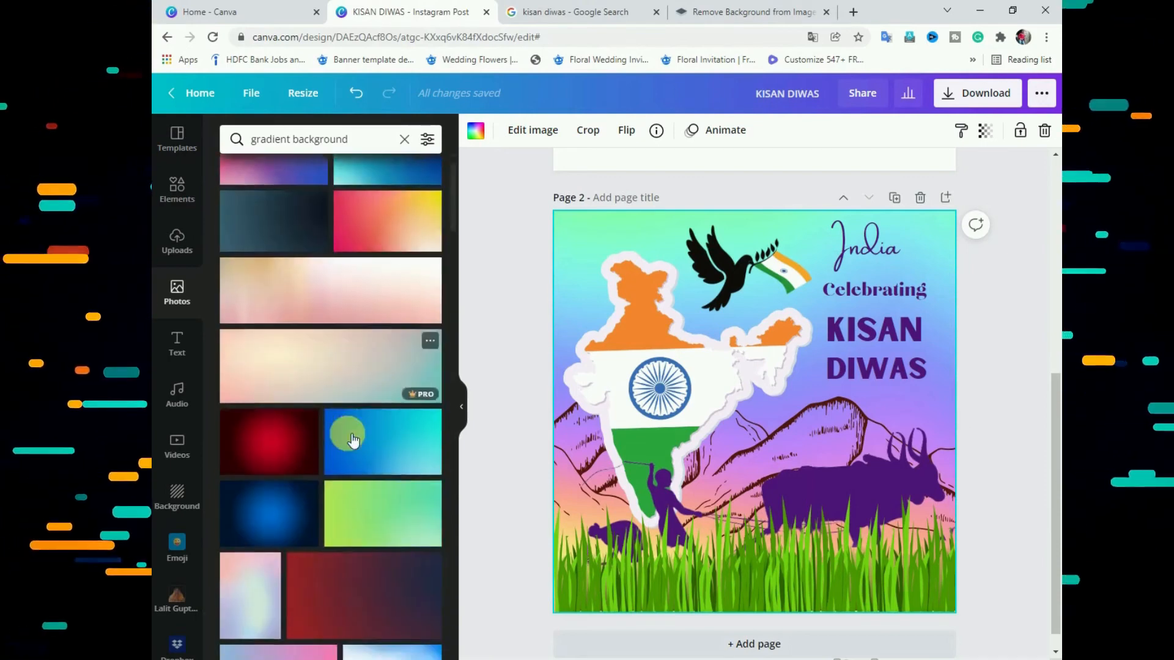
scroll(353, 439, "down", 5)
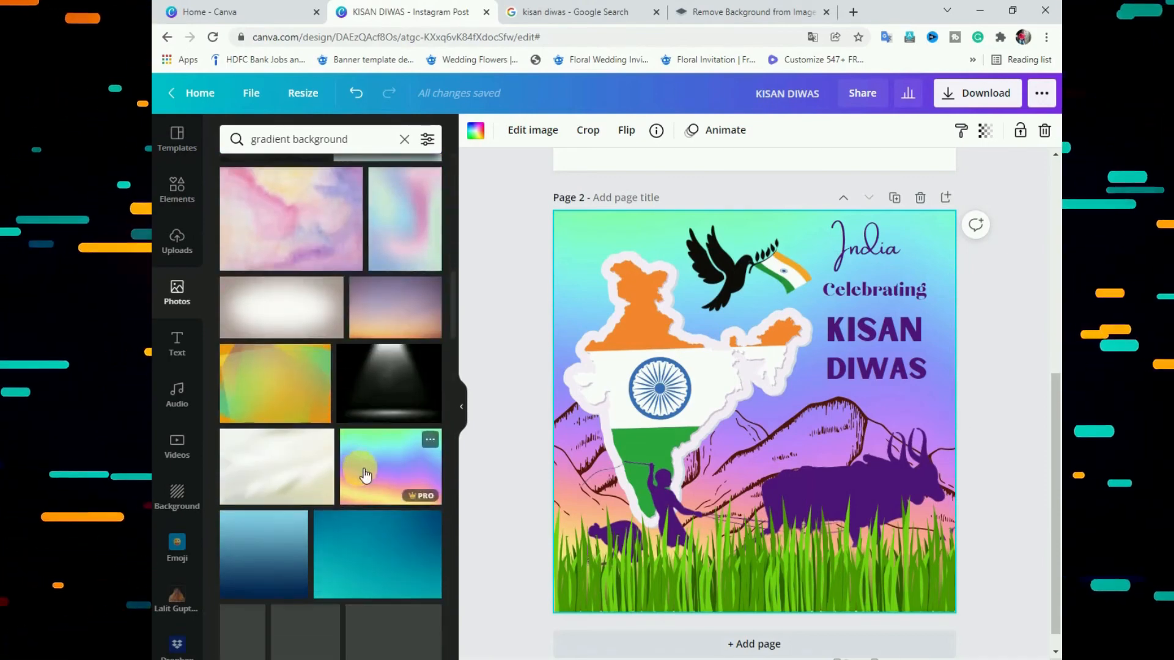
left_click(358, 440)
right_click(684, 451)
left_click(801, 639)
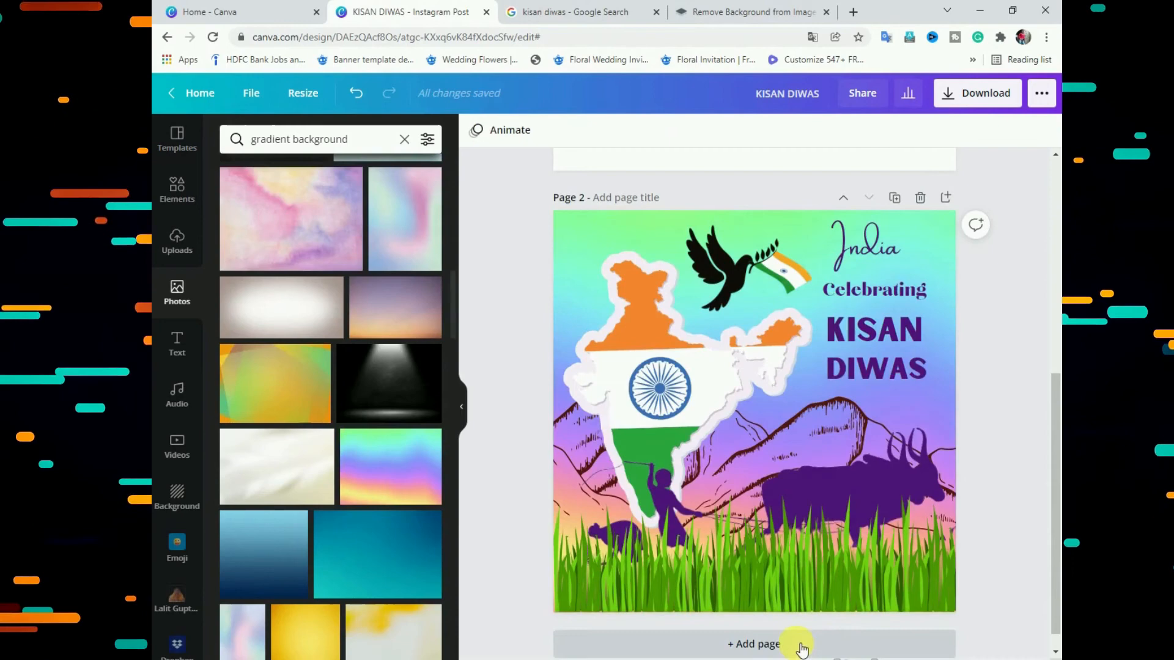
- Delete the rainbow background and set the light-to-dark green gradient photo as page 2's background
left_click(598, 230)
key("Delete")
scroll(367, 294, "down", 10)
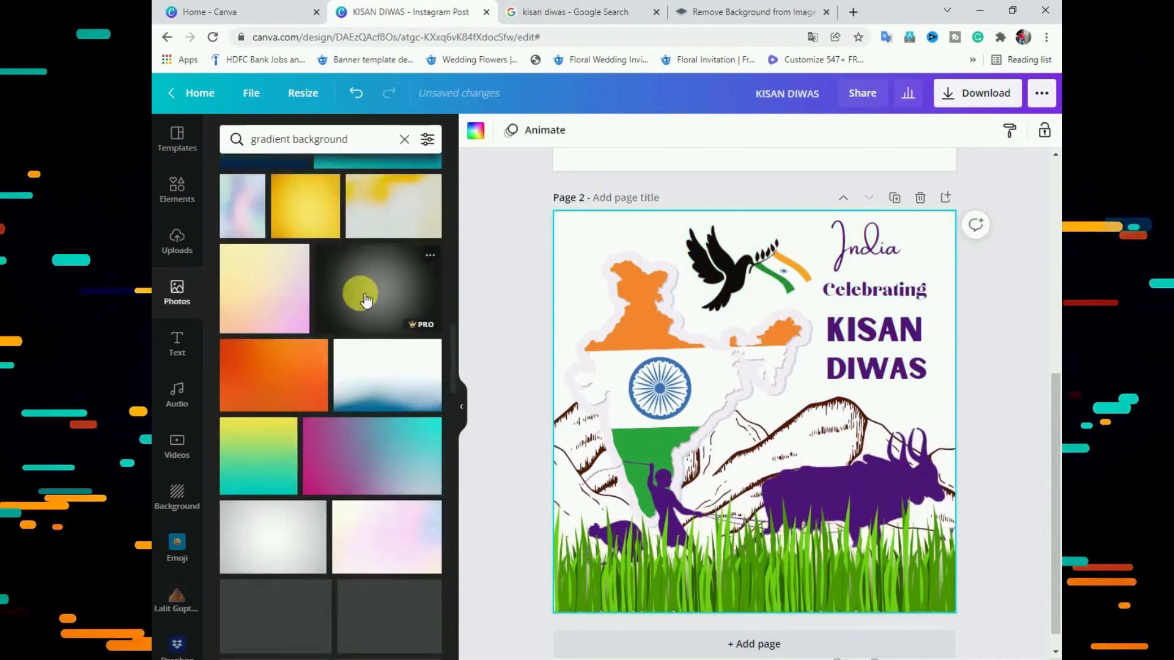
scroll(364, 303, "down", 3)
left_click(285, 485)
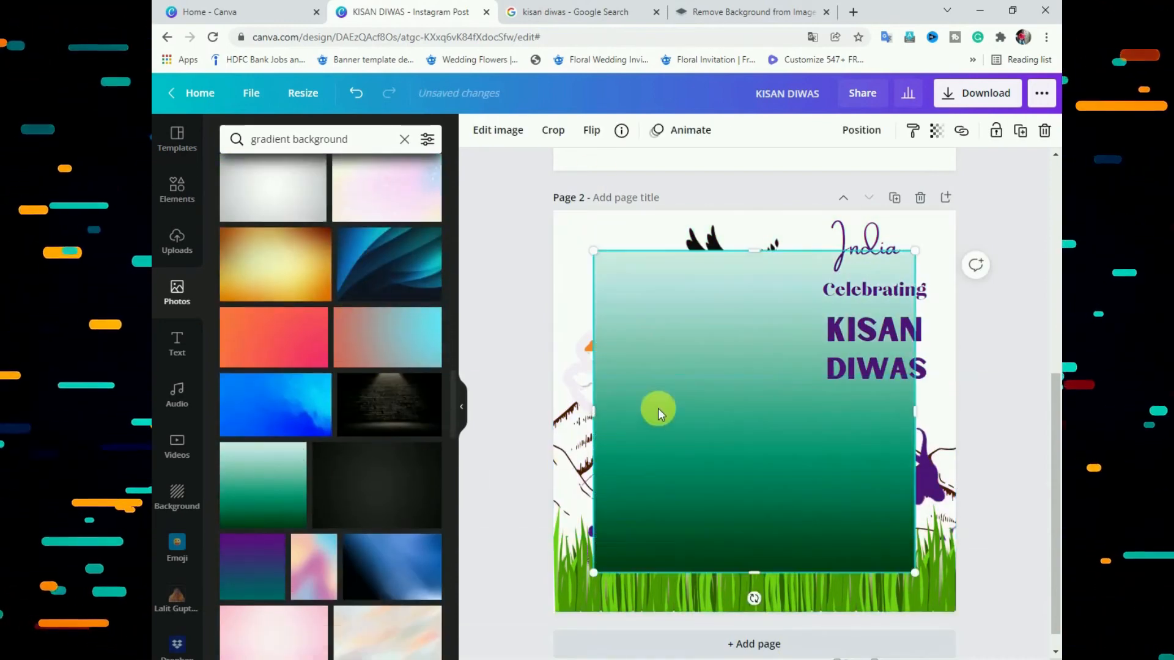
right_click(657, 406)
left_click(770, 636)
- Replace page 2's green background with the soft peach-and-green gradient photo
scroll(343, 465, "down", 10)
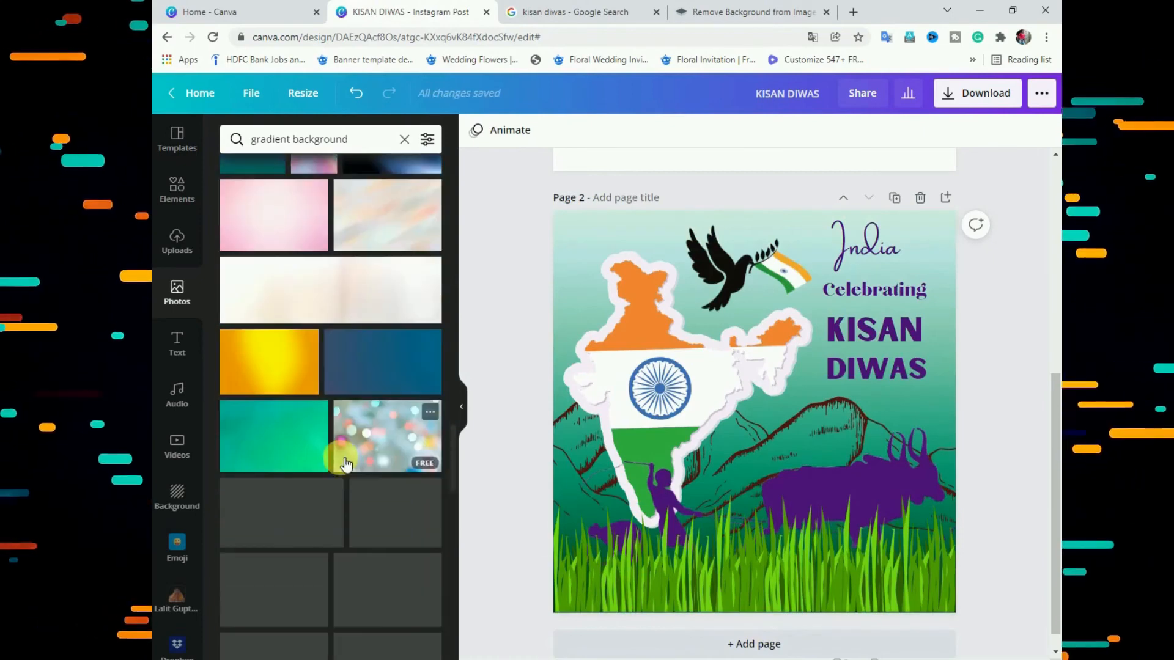
scroll(342, 462, "down", 6)
left_click(341, 465)
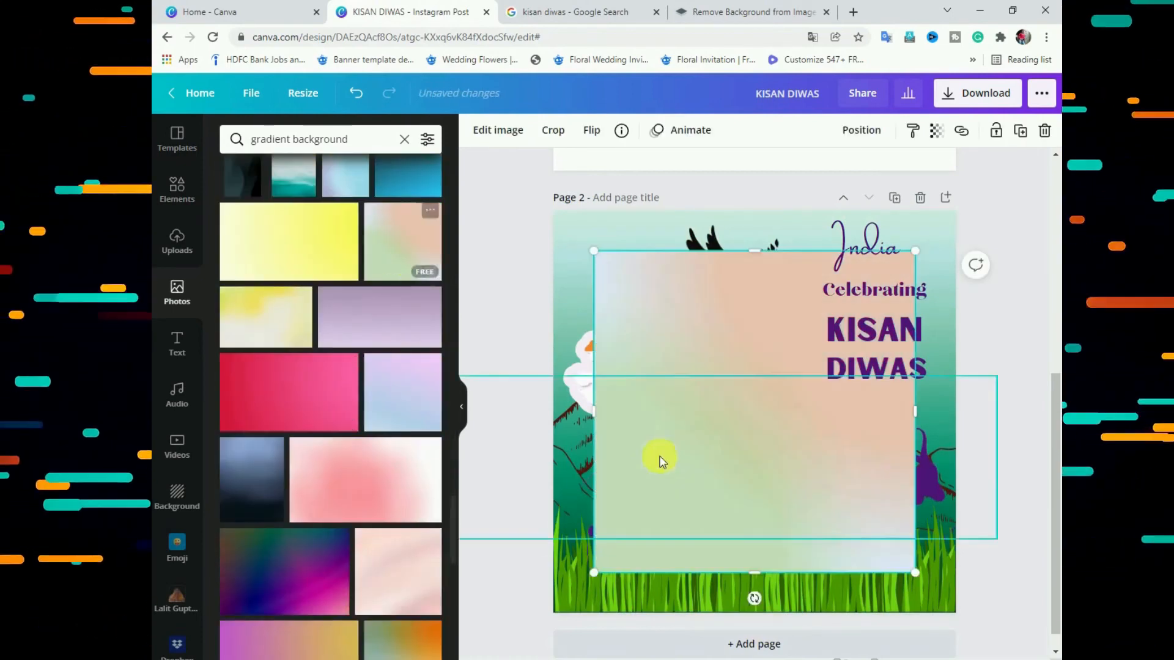
right_click(741, 520)
left_click(843, 635)
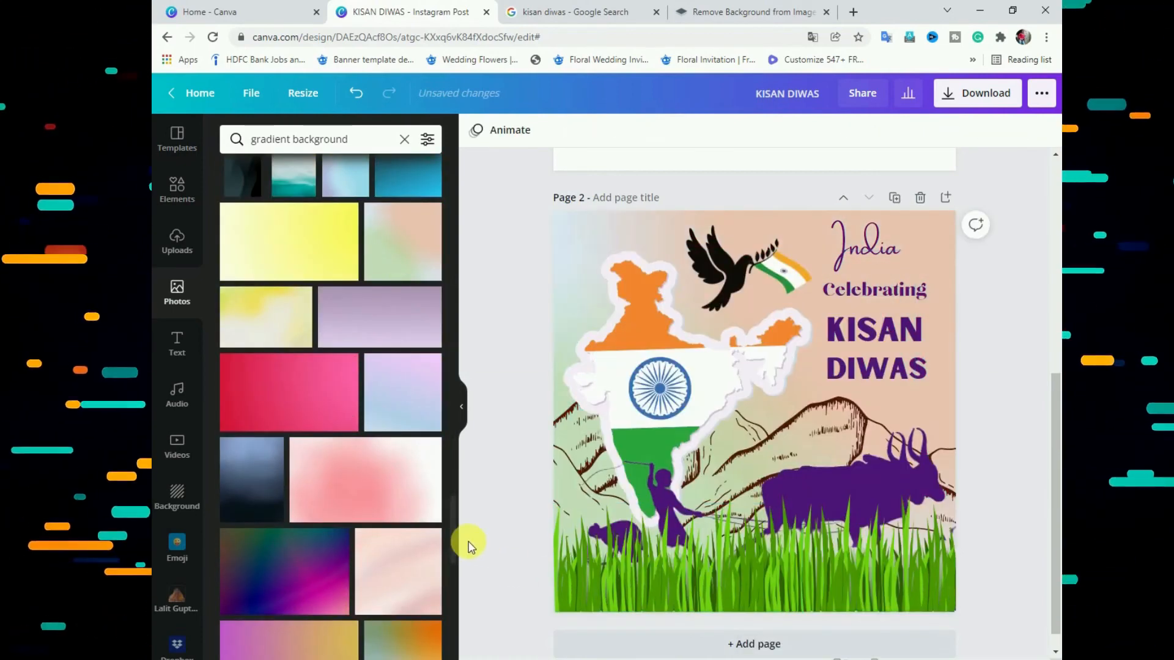
- Replace page 2's peach-and-green background with the teal-to-coral gradient photo
scroll(324, 367, "down", 10)
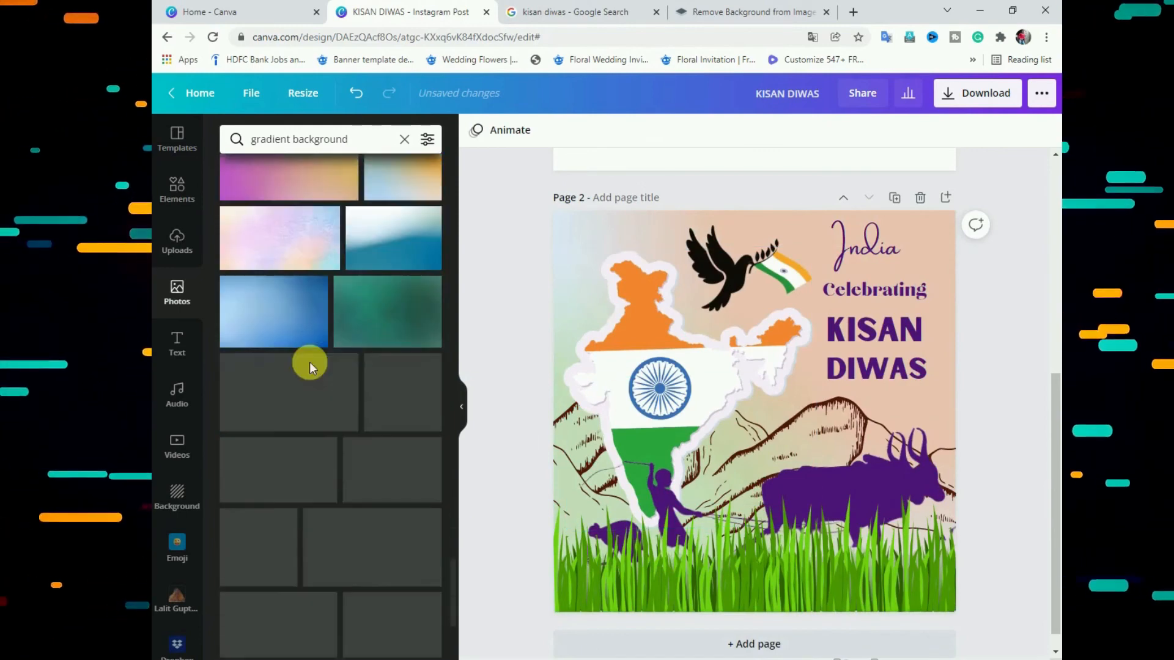
scroll(312, 367, "down", 10)
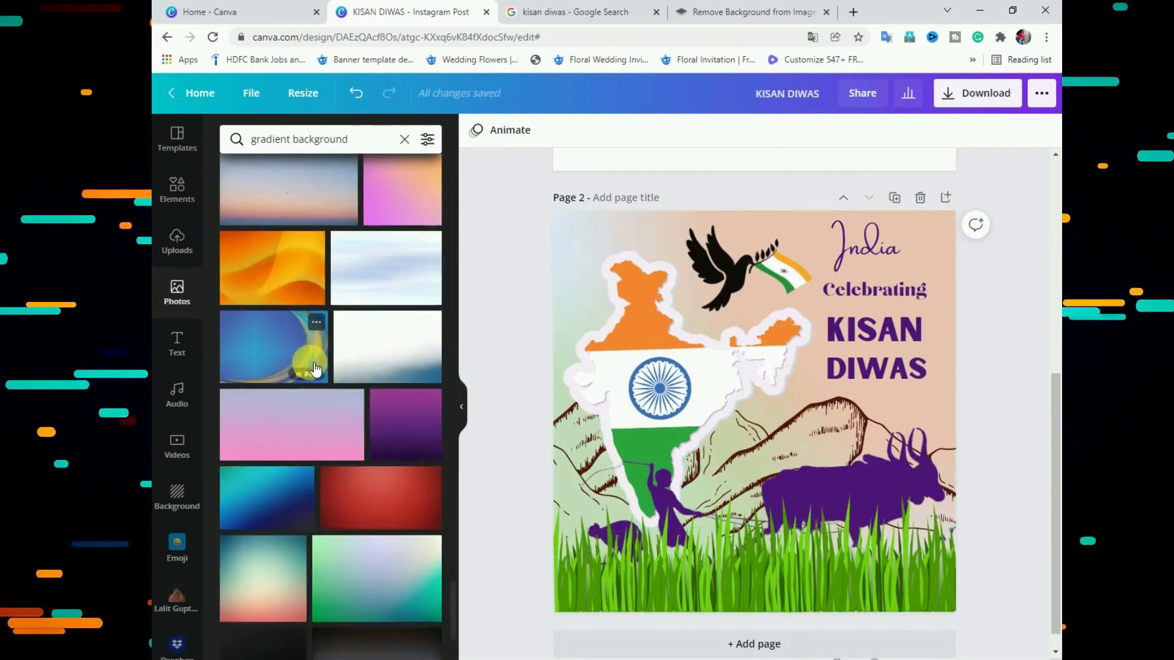
right_click(666, 404)
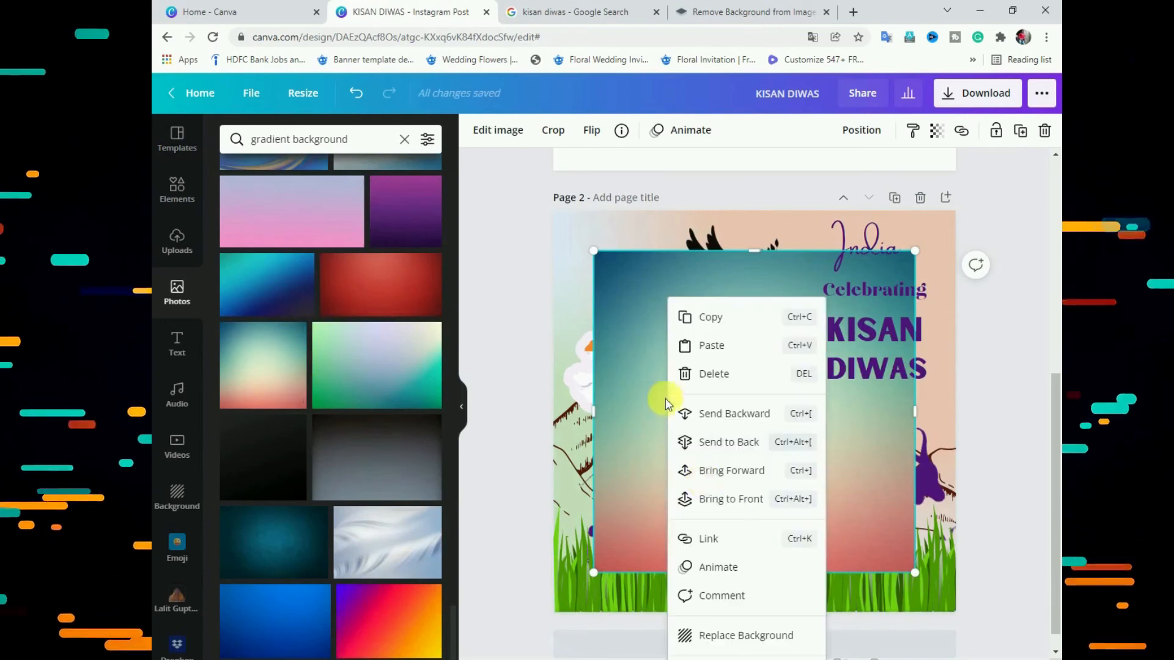
left_click(776, 636)
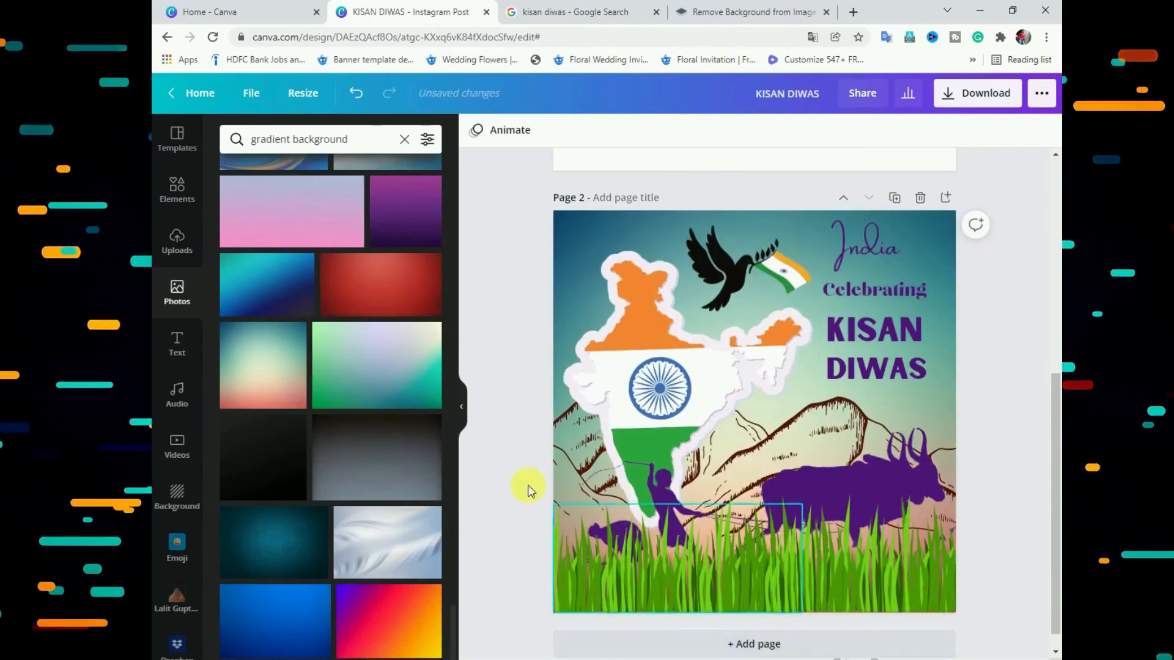
scroll(318, 398, "down", 5)
- Clear the photo and element searches and add the lavender, aqua, yellow and pink striped gradient from the recently used elements
left_click(403, 141)
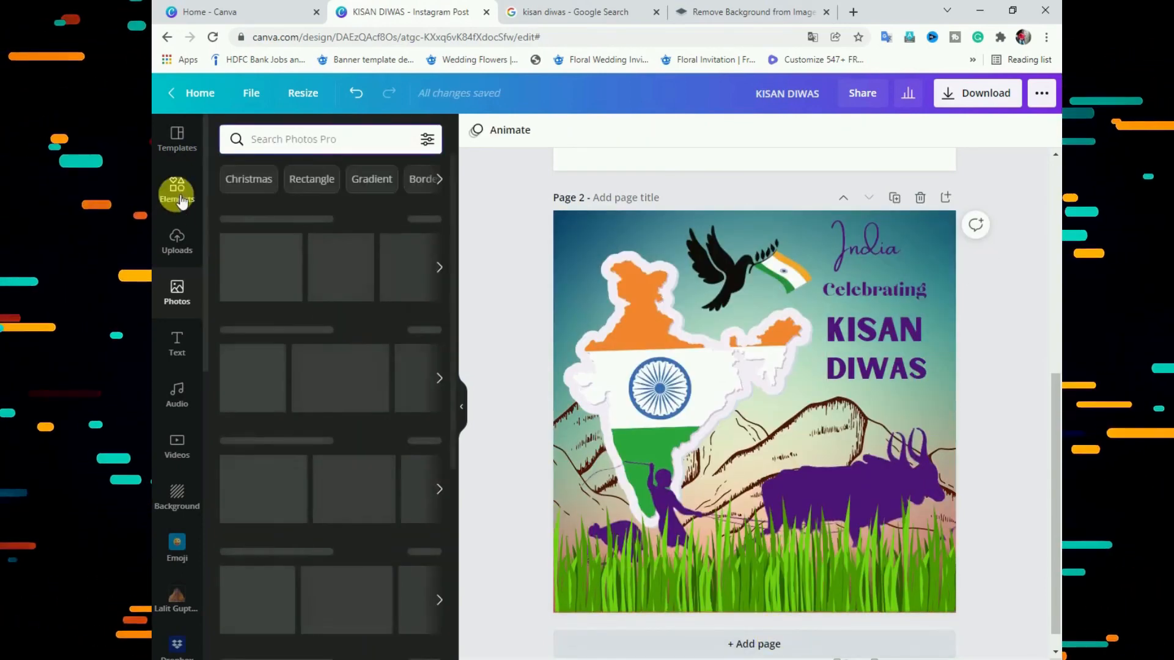
left_click(177, 189)
left_click(403, 139)
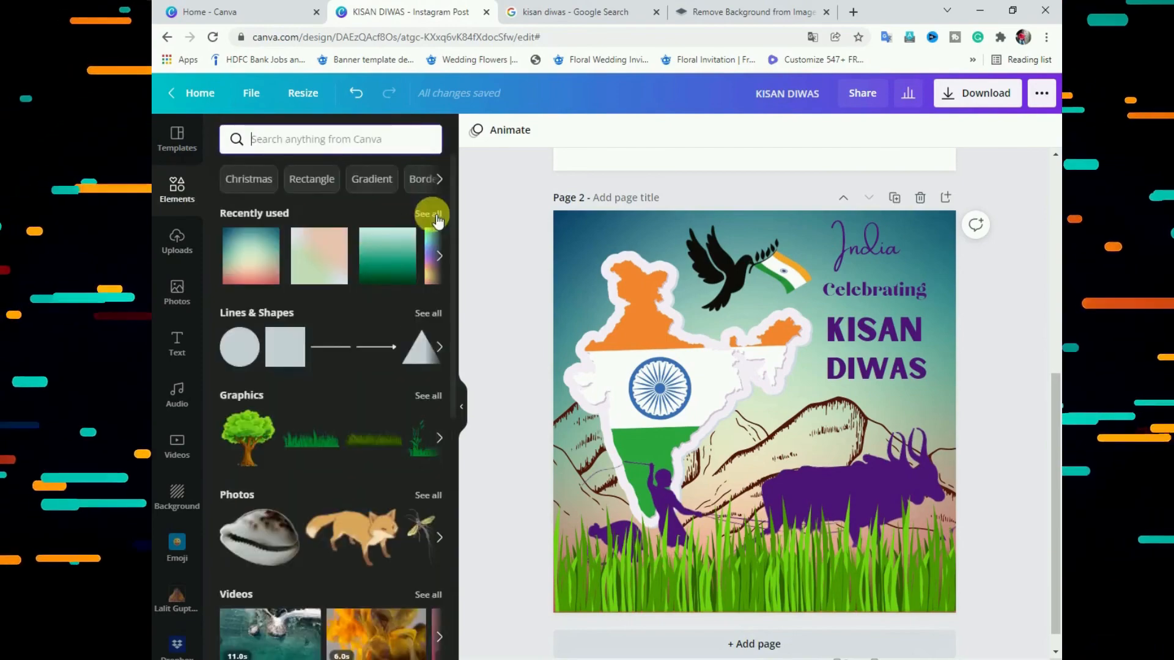
left_click(431, 210)
scroll(359, 296, "down", 15)
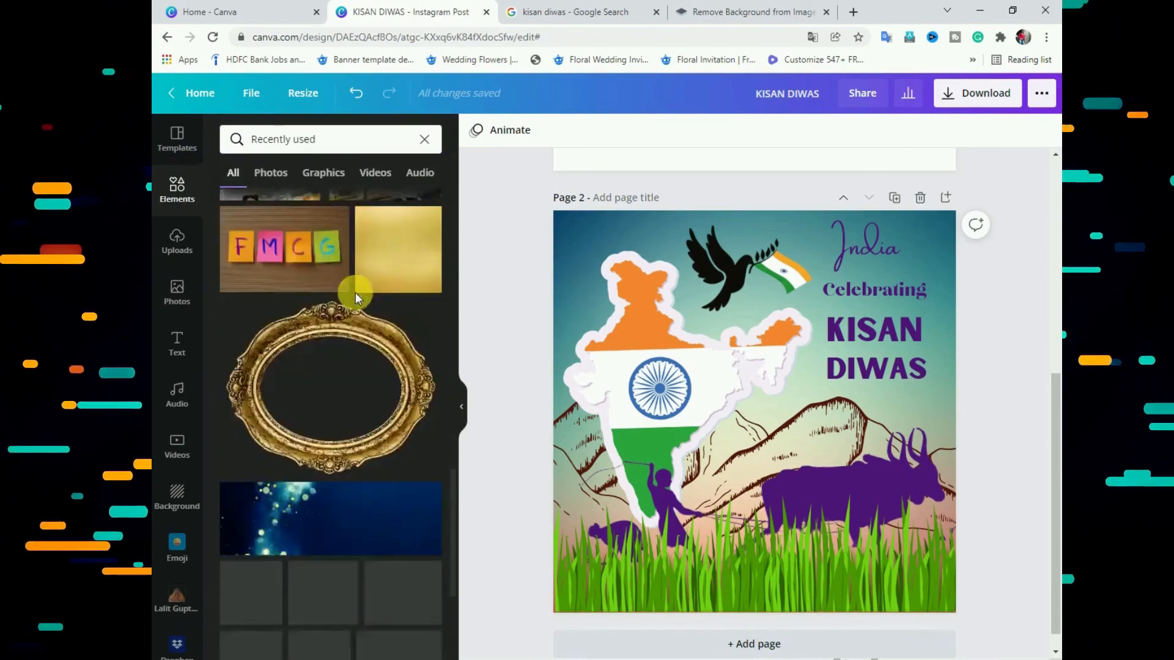
scroll(355, 297, "down", 15)
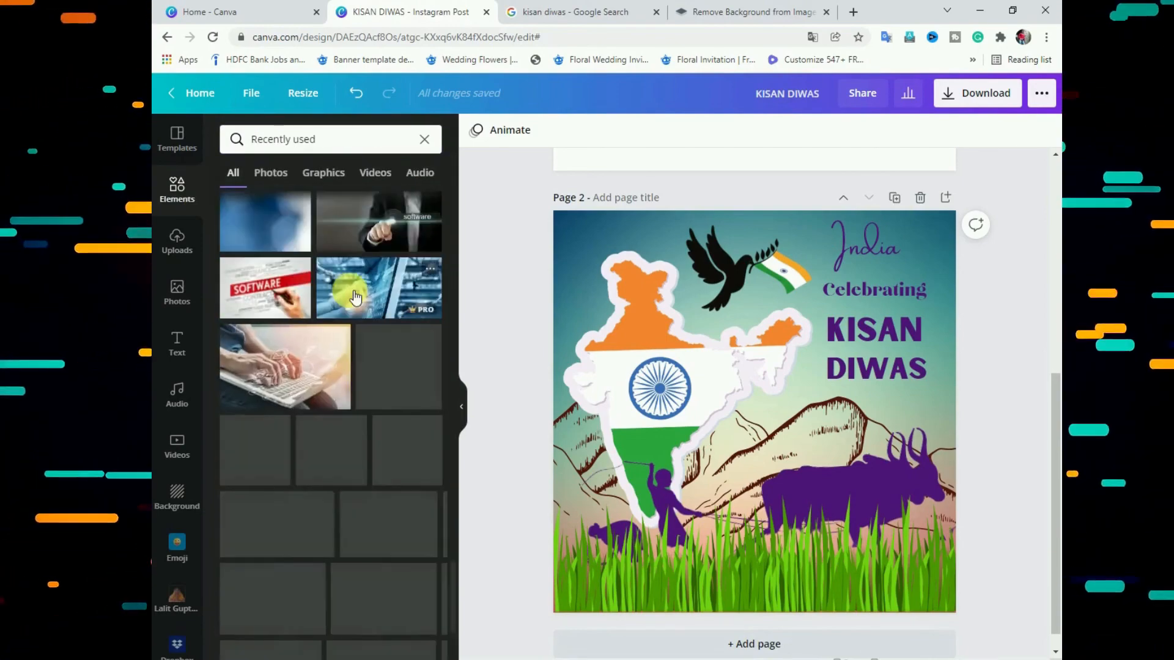
scroll(348, 296, "down", 5)
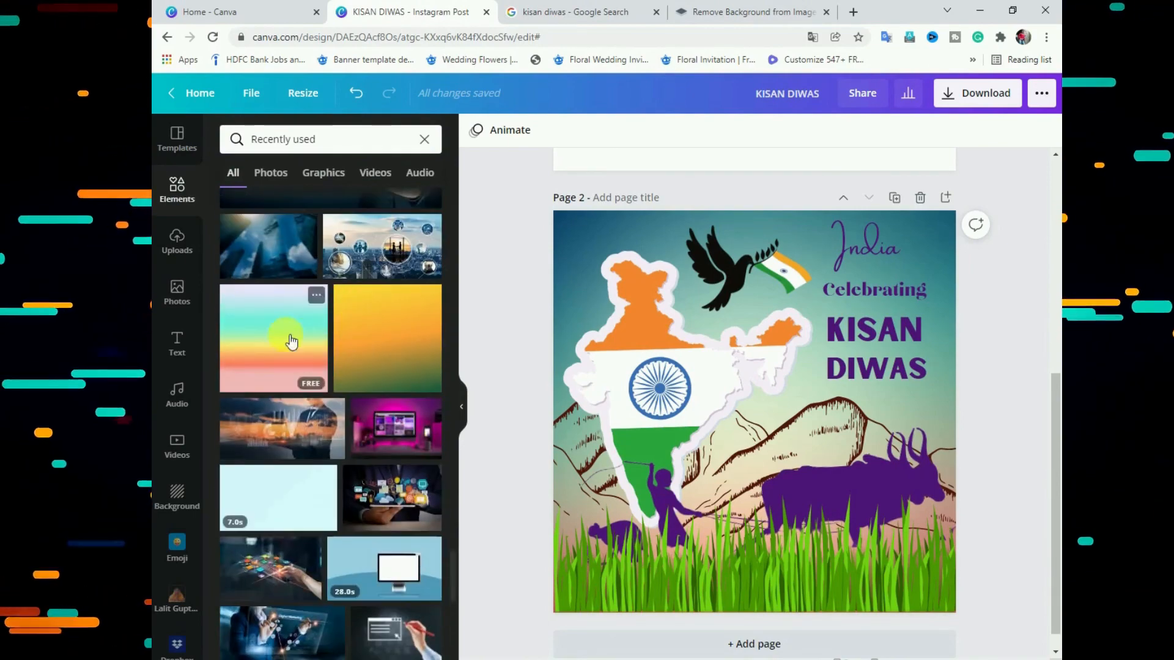
left_click(296, 336)
- Enlarge the striped gradient image to cover all of page 2 and send it behind every other element
right_click(701, 374)
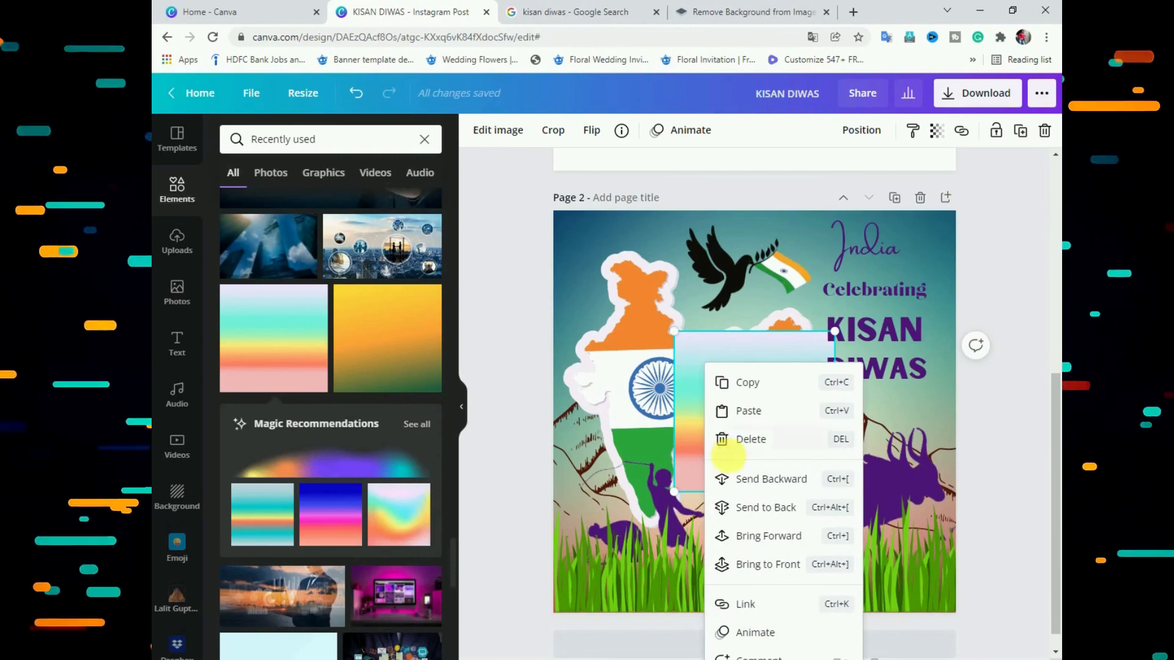
left_click(768, 481)
left_click_drag(680, 346, 555, 210)
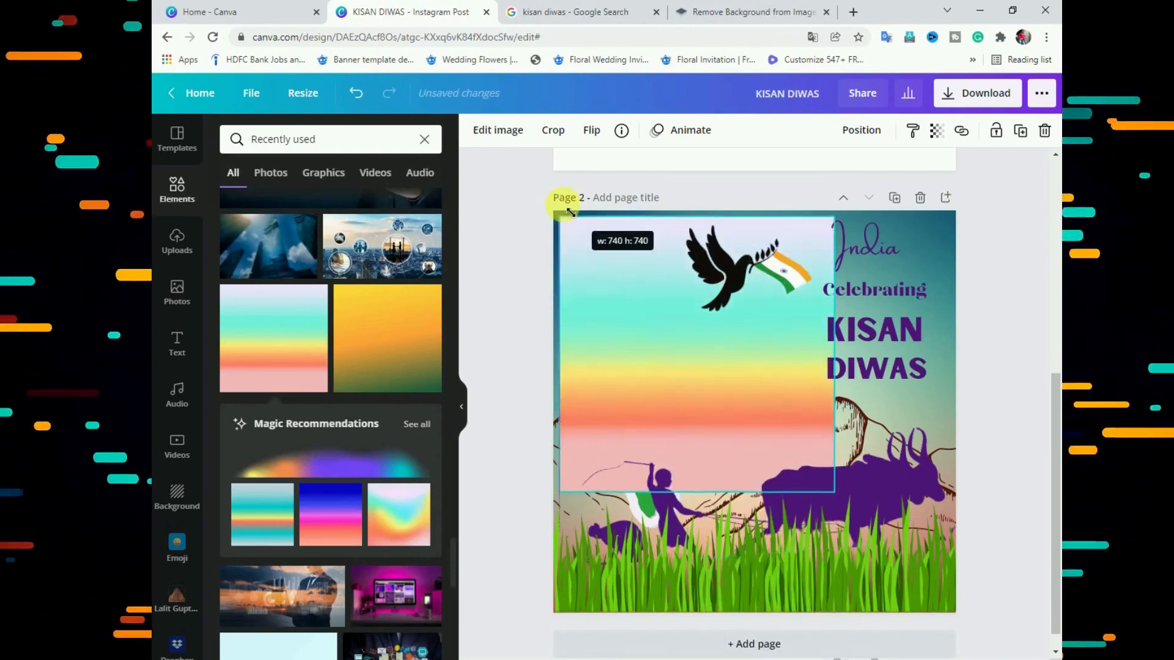
left_click_drag(835, 491, 940, 640)
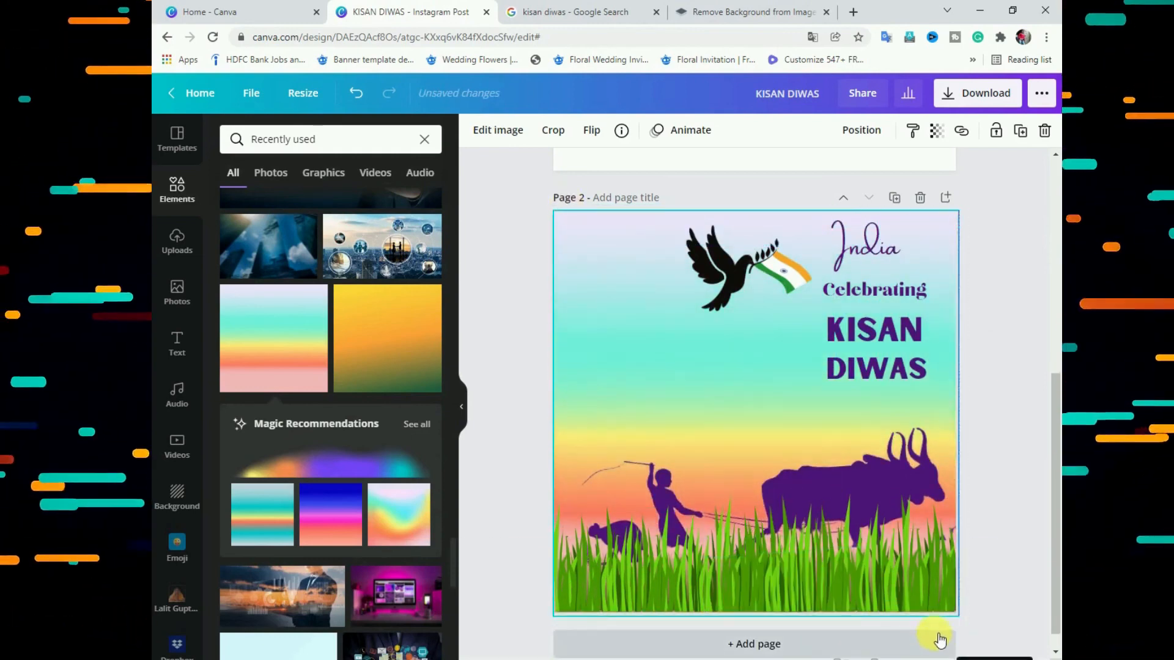
right_click(660, 365)
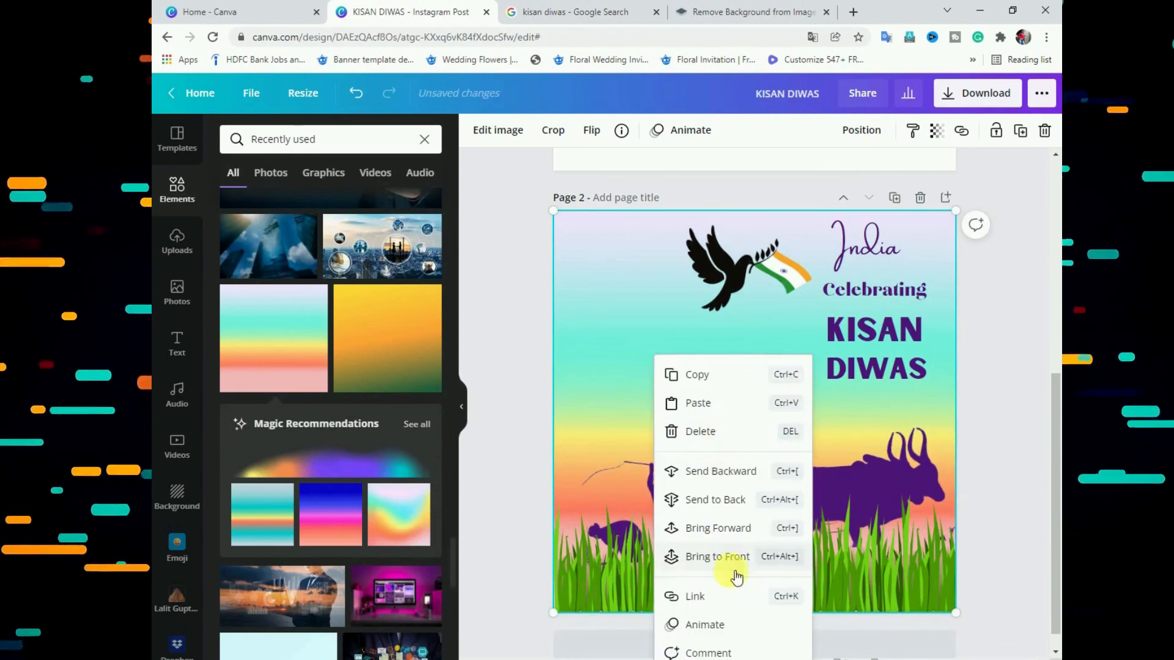
left_click(730, 510)
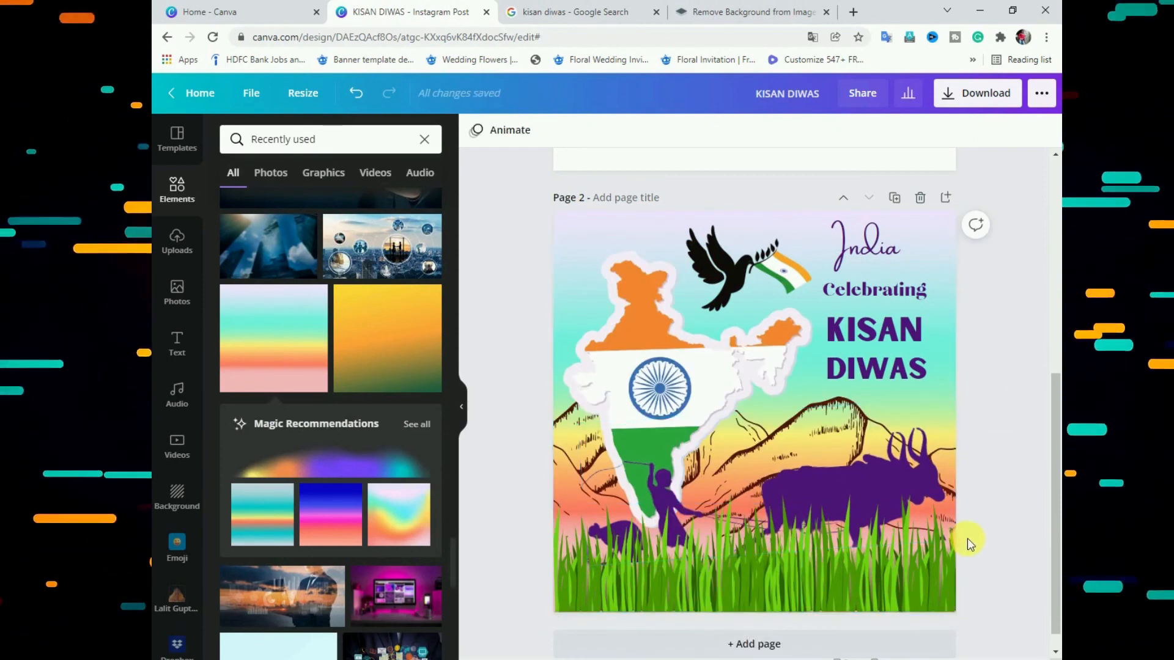
- Nudge the "Celebrating" text slightly down on page 2
left_click(876, 293)
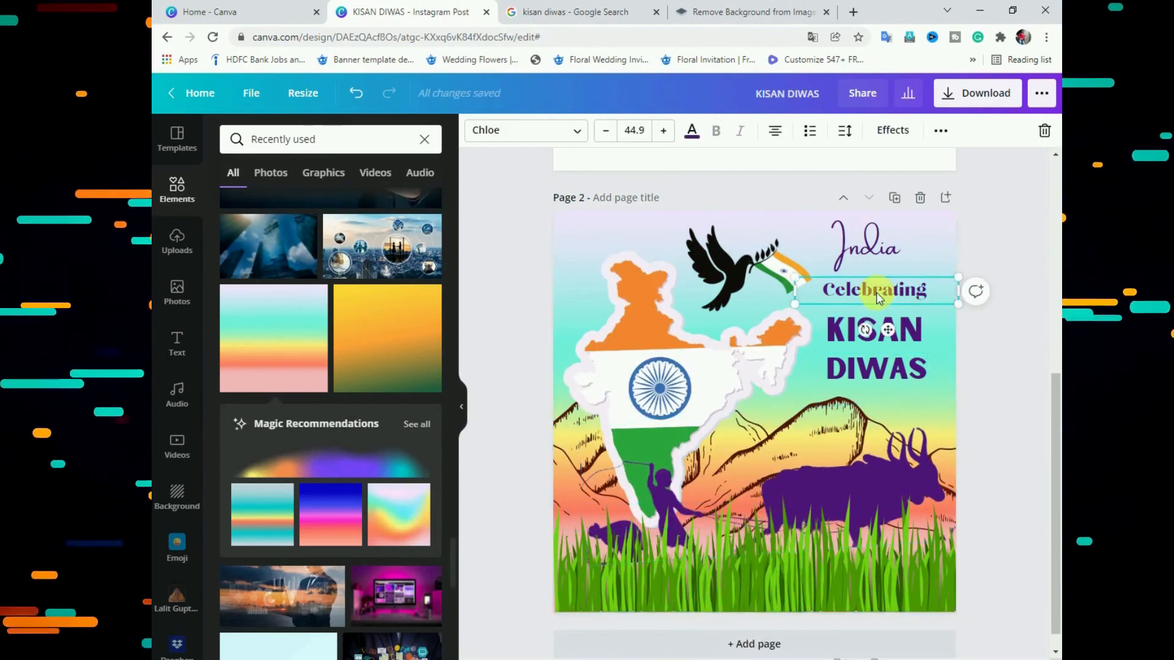
left_click(1008, 443)
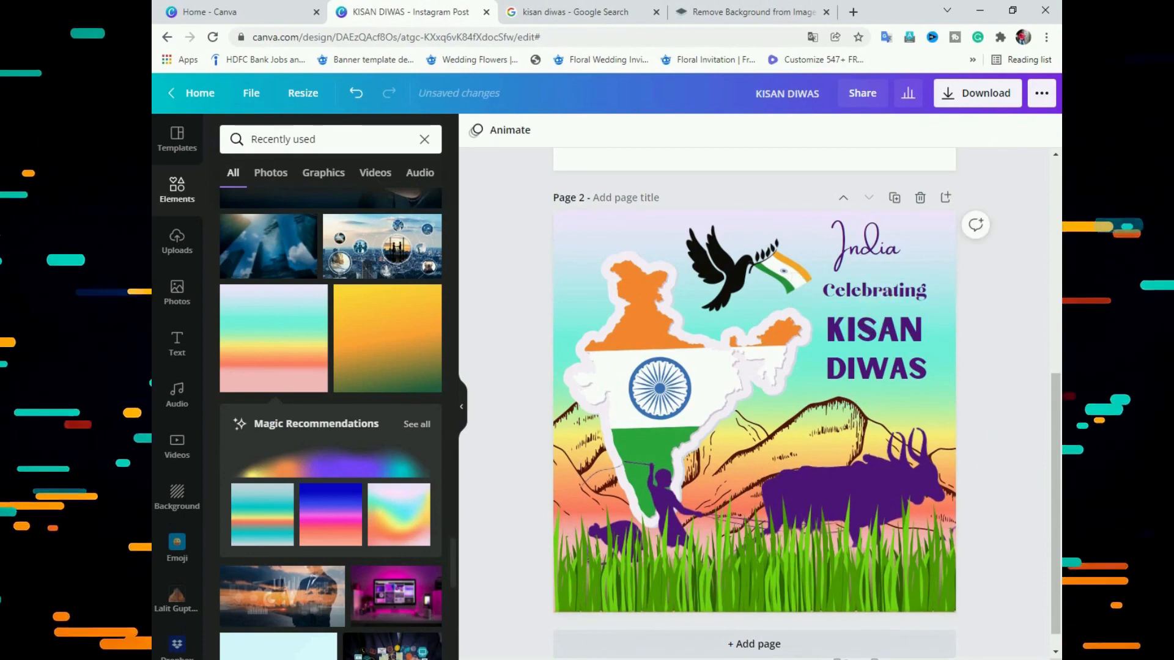
left_click(914, 659)
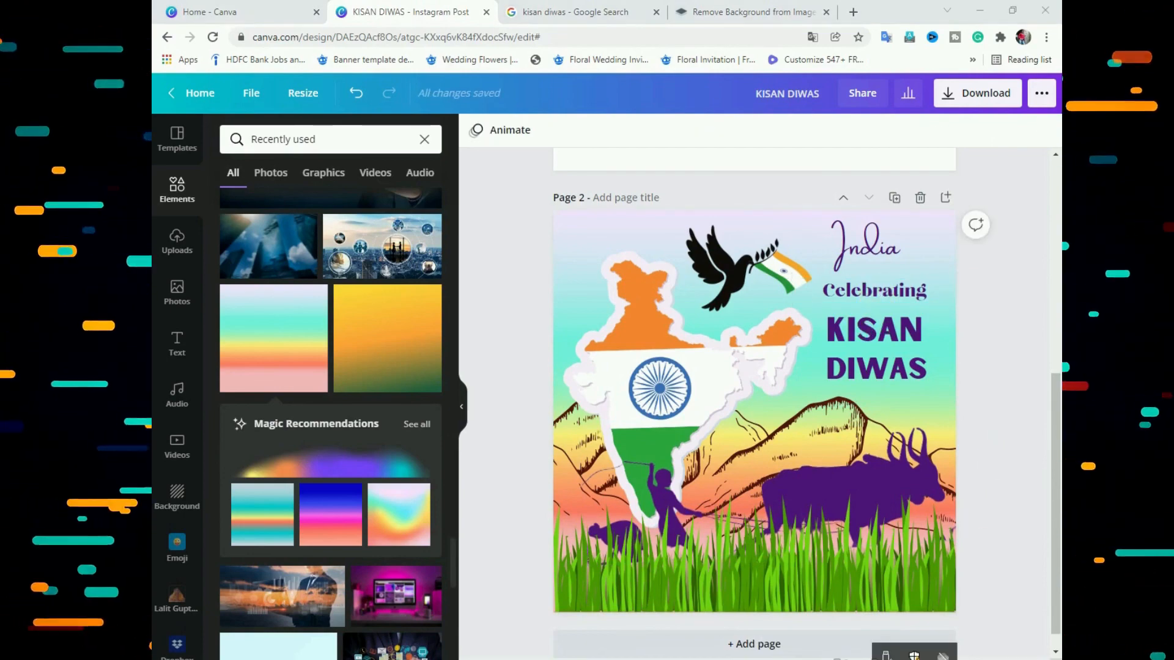
right_click(914, 655)
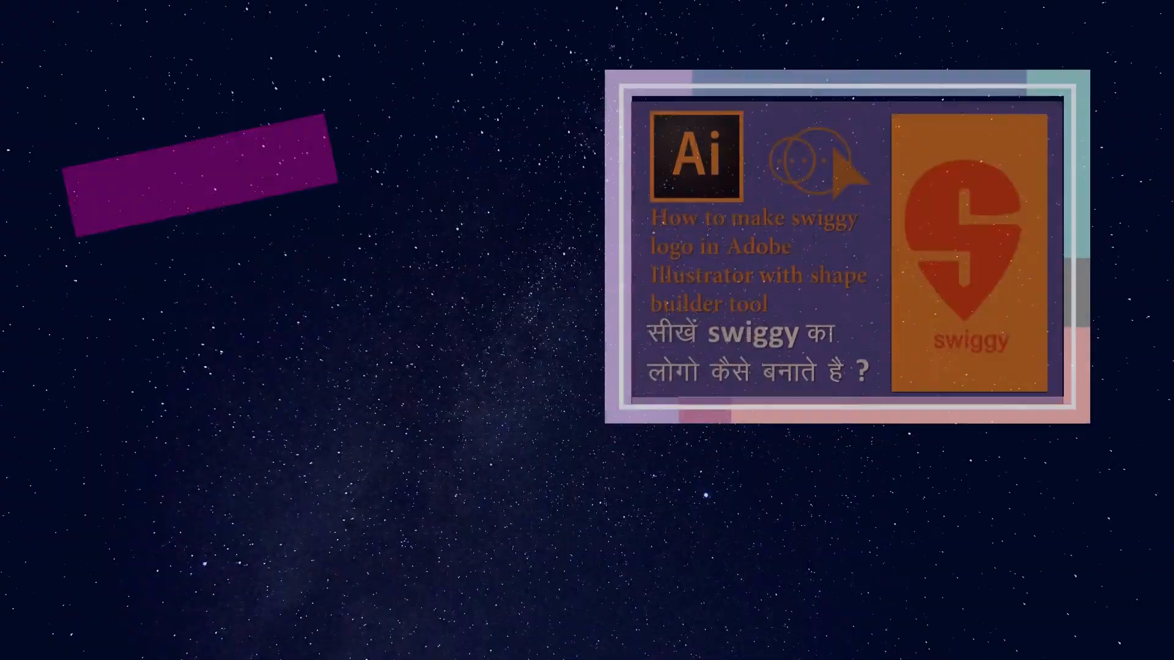